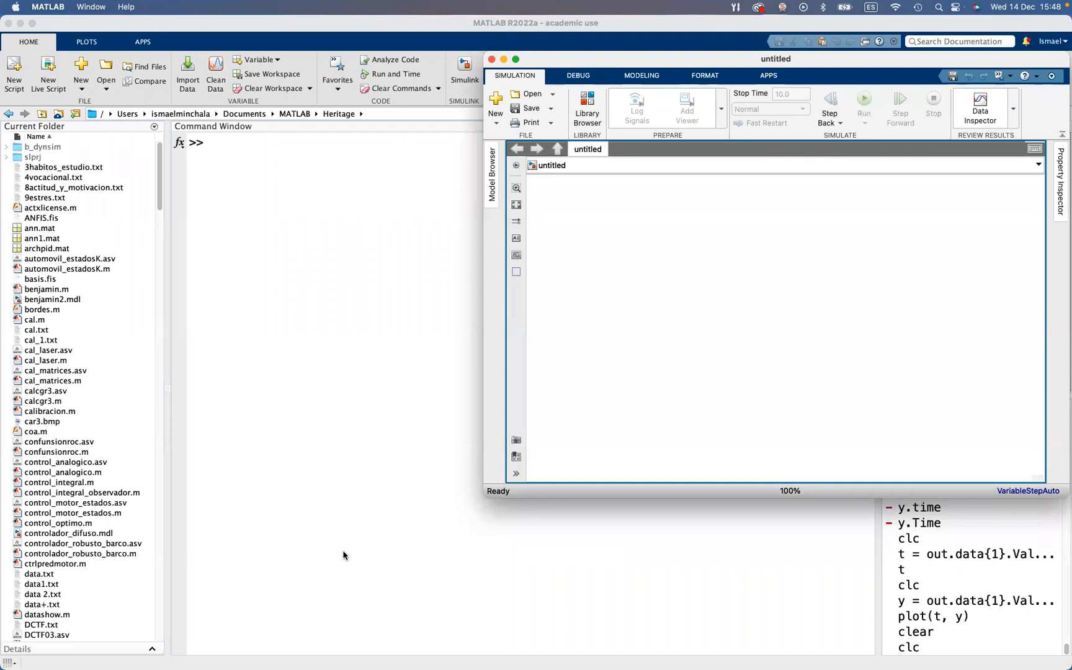
Handwrite the transfer function G(s) = Y(s)/U(s) = ωn²/(s² + 2ζωn s + ωn²) over the lower part of the Command Window
{"action": "mouse_move", "coordinate": [344, 556]}
{"action": "left_mouse_down"}
{"action": "mouse_move", "coordinate": [346, 586]}
{"action": "mouse_move", "coordinate": [392, 567]}
{"action": "left_mouse_up"}
{"action": "left_click_drag", "start_coordinate": [383, 574], "coordinate": [413, 563]}
{"action": "mouse_move", "coordinate": [419, 548]}
{"action": "left_mouse_down"}
{"action": "mouse_move", "coordinate": [417, 574]}
{"action": "mouse_move", "coordinate": [427, 573]}
{"action": "left_mouse_up"}
{"action": "mouse_move", "coordinate": [437, 551]}
{"action": "left_mouse_down"}
{"action": "mouse_move", "coordinate": [441, 582]}
{"action": "mouse_move", "coordinate": [426, 597]}
{"action": "mouse_move", "coordinate": [434, 614]}
{"action": "left_mouse_up"}
{"action": "left_click_drag", "start_coordinate": [442, 597], "coordinate": [445, 615]}
{"action": "mouse_move", "coordinate": [456, 578]}
{"action": "left_mouse_down"}
{"action": "mouse_move", "coordinate": [521, 559]}
{"action": "mouse_move", "coordinate": [530, 570]}
{"action": "mouse_move", "coordinate": [531, 556]}
{"action": "left_mouse_up"}
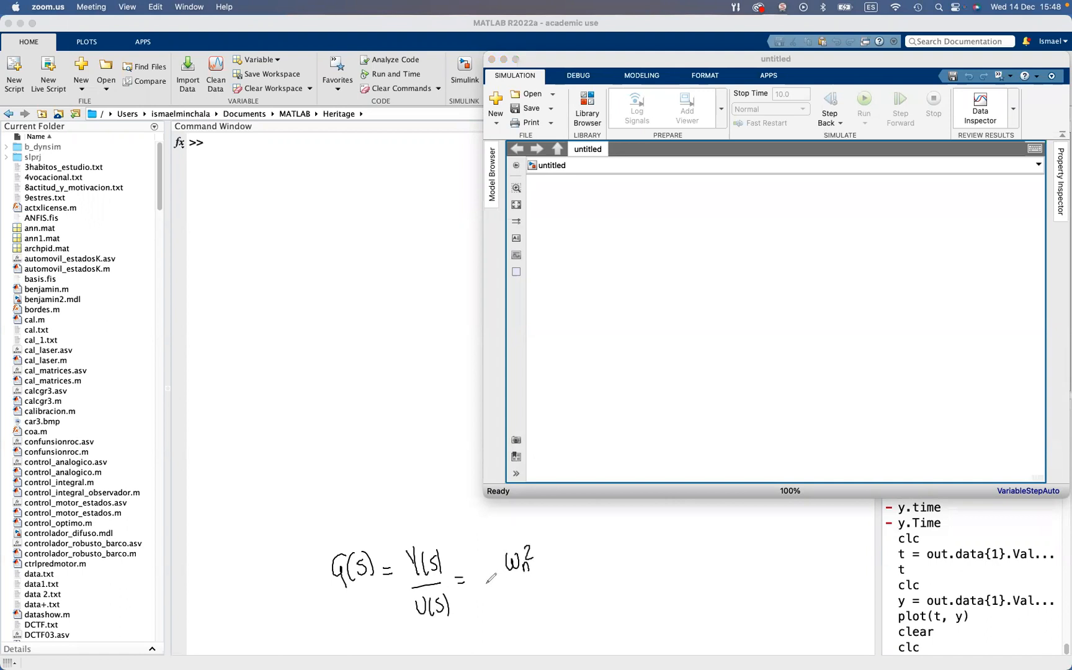
{"action": "left_click_drag", "start_coordinate": [482, 583], "coordinate": [575, 569]}
{"action": "mouse_move", "coordinate": [495, 591]}
{"action": "left_mouse_down"}
{"action": "mouse_move", "coordinate": [484, 613]}
{"action": "mouse_move", "coordinate": [497, 599]}
{"action": "mouse_move", "coordinate": [506, 607]}
{"action": "left_mouse_up"}
{"action": "mouse_move", "coordinate": [501, 599]}
{"action": "left_mouse_down"}
{"action": "mouse_move", "coordinate": [500, 618]}
{"action": "mouse_move", "coordinate": [534, 618]}
{"action": "mouse_move", "coordinate": [564, 600]}
{"action": "mouse_move", "coordinate": [562, 609]}
{"action": "mouse_move", "coordinate": [584, 604]}
{"action": "mouse_move", "coordinate": [579, 612]}
{"action": "mouse_move", "coordinate": [602, 599]}
{"action": "mouse_move", "coordinate": [621, 614]}
{"action": "mouse_move", "coordinate": [623, 572]}
{"action": "mouse_move", "coordinate": [634, 571]}
{"action": "left_mouse_up"}
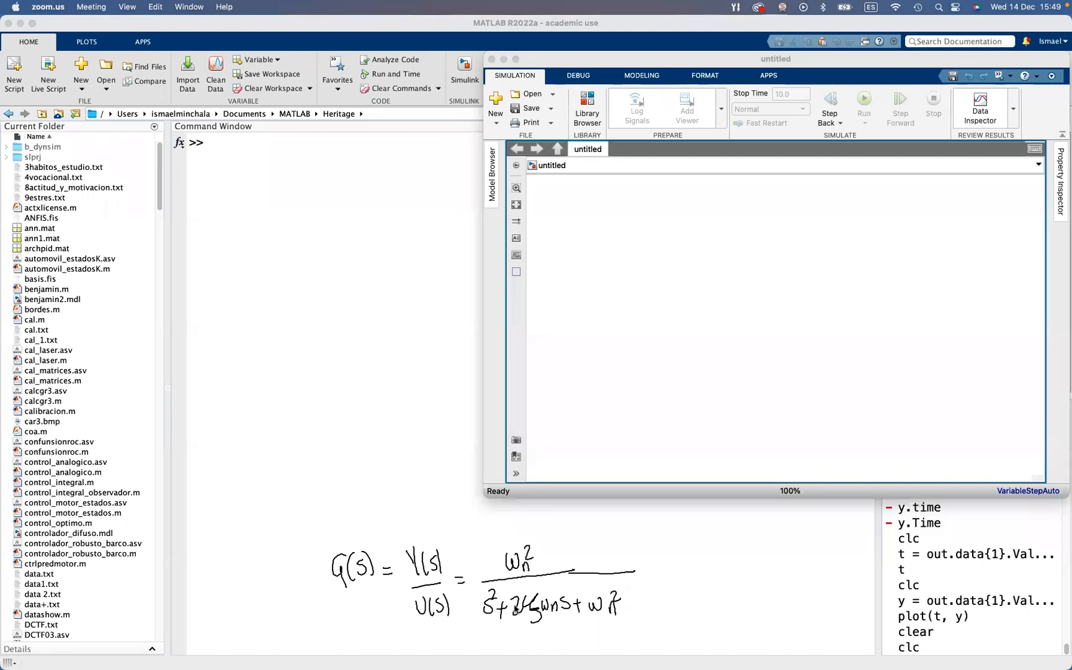
Define wn = 1 and zeta = 0.5 in the workspace with suppressed output and highlight the command
{"action": "left_click", "coordinate": [377, 448]}
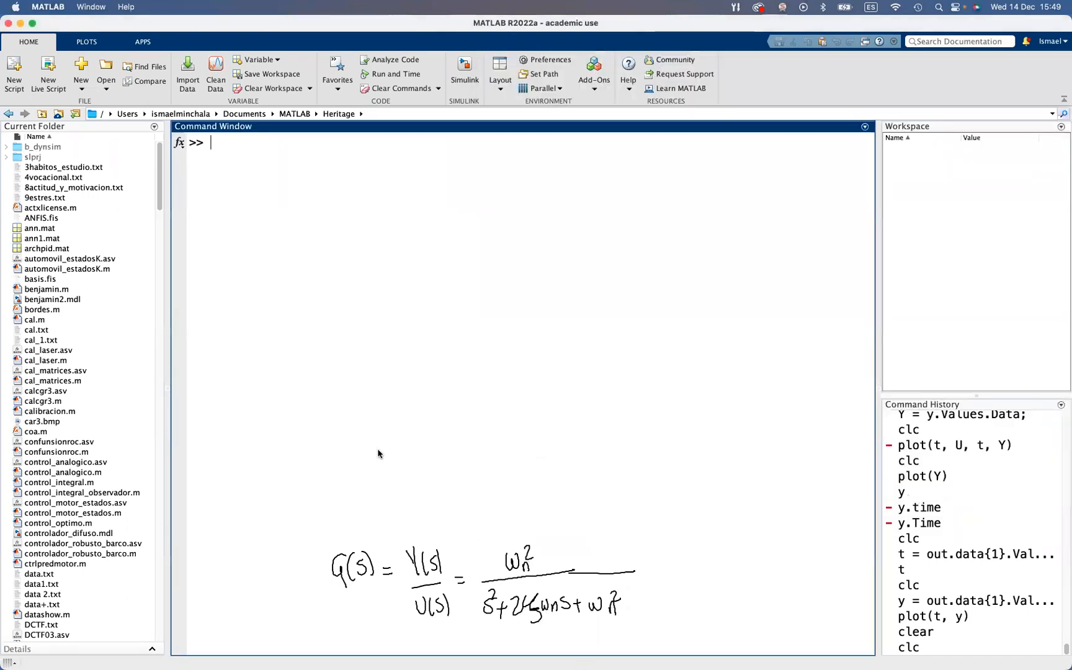
{"action": "type", "text": "wn = 1; zeta = 0.5;"}
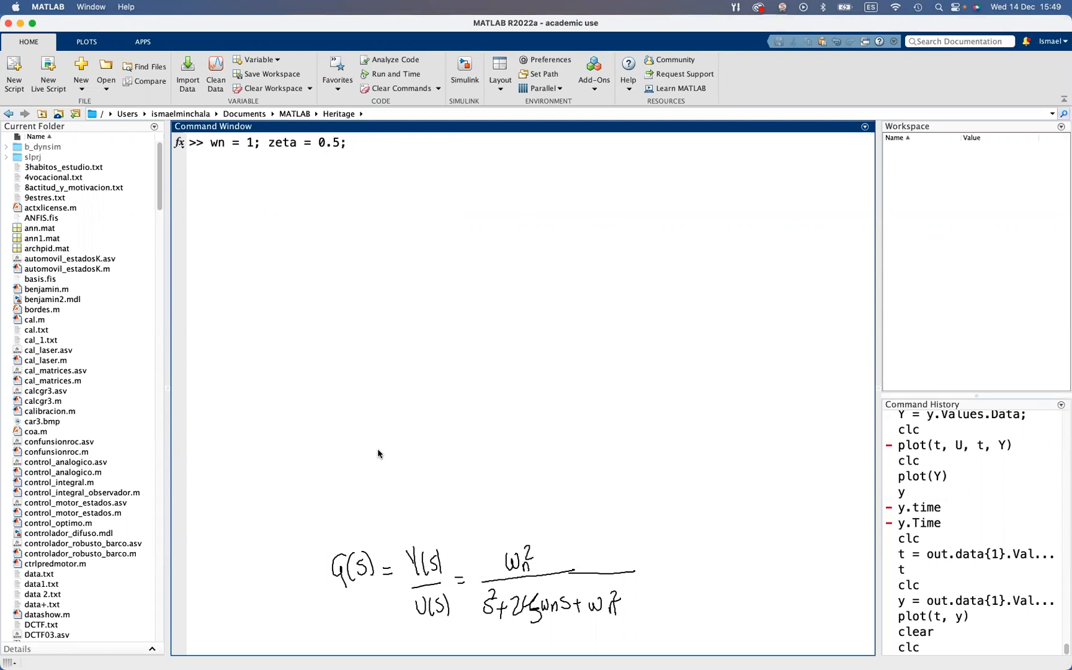
{"action": "key", "text": "Return"}
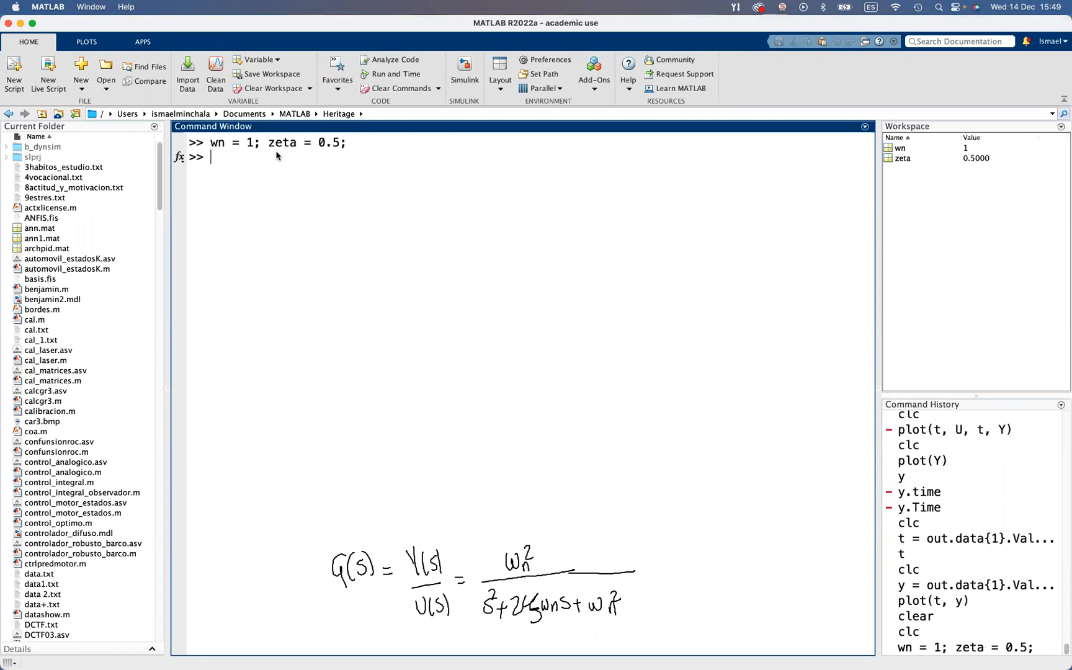
{"action": "left_click_drag", "start_coordinate": [211, 143], "coordinate": [348, 143]}
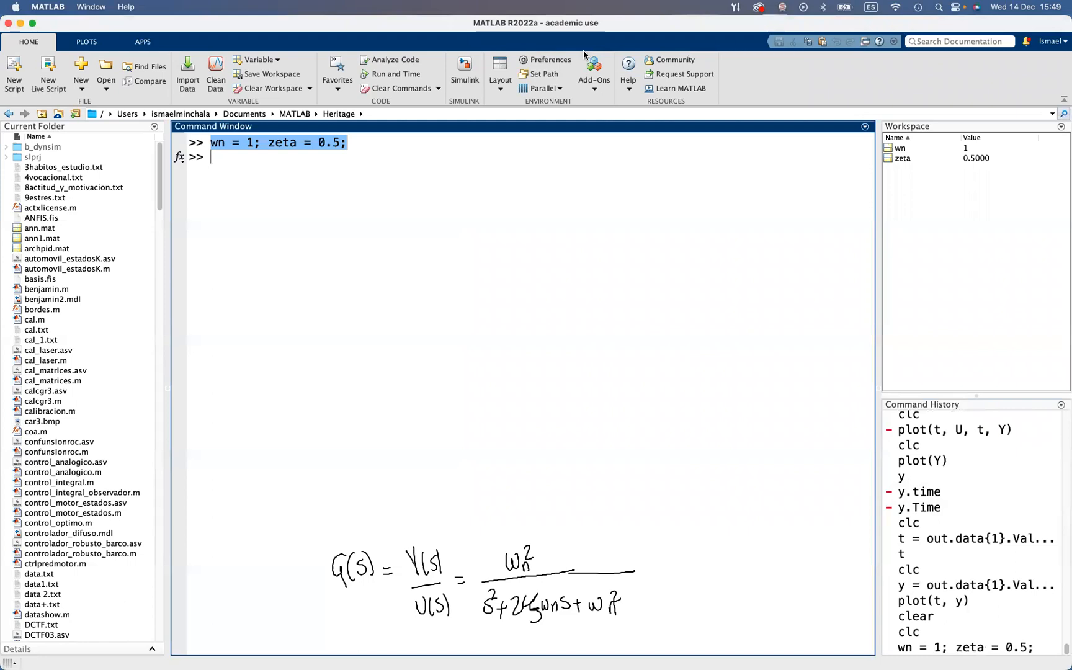
Switch to the untitled Simulink model and add a Transfer Fcn block from the Continuous library
{"action": "key", "text": "ctrl+Up"}
{"action": "left_click", "coordinate": [809, 201]}
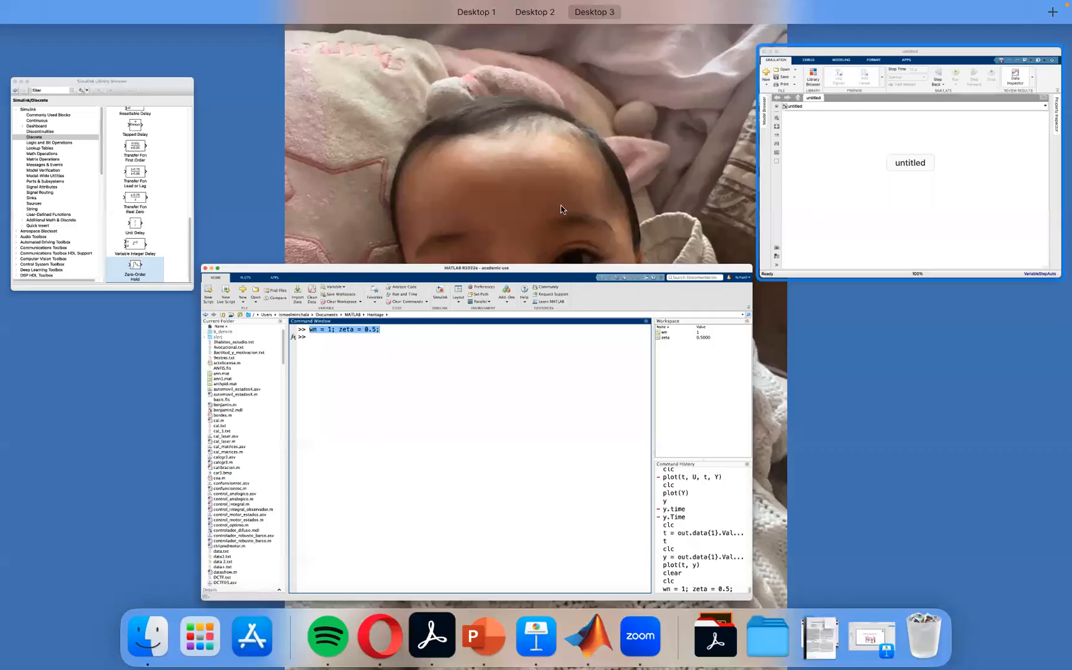
{"action": "left_click", "coordinate": [589, 117]}
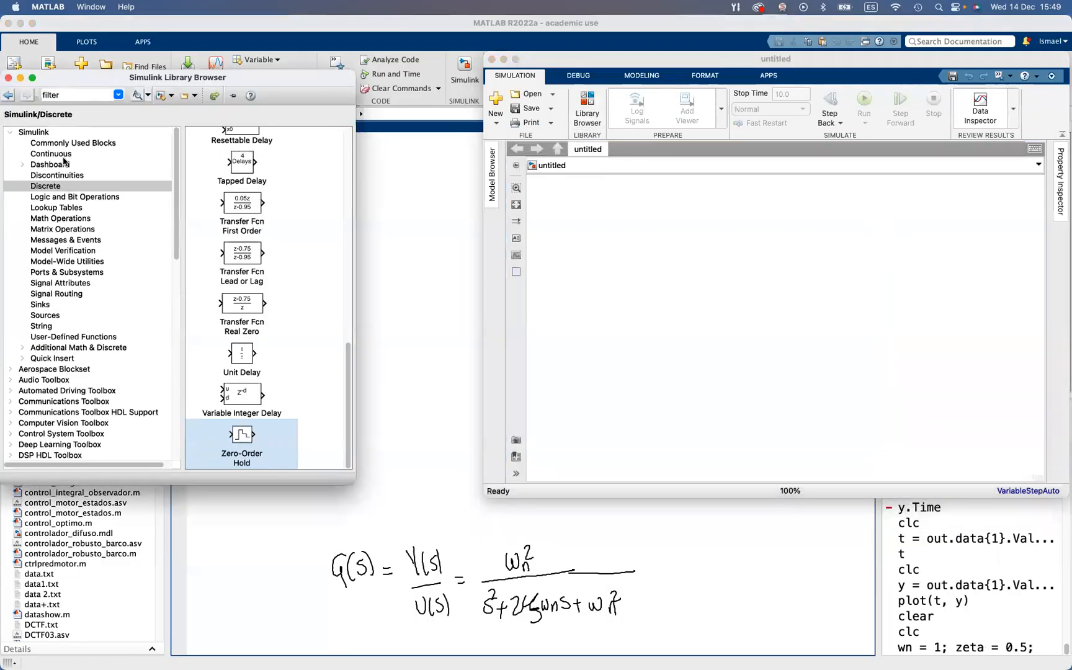
{"action": "left_click", "coordinate": [65, 155]}
{"action": "scroll", "coordinate": [269, 366], "scroll_direction": "down", "scroll_amount": 10}
{"action": "left_click_drag", "start_coordinate": [236, 254], "coordinate": [767, 321]}
Set the Transfer Fcn numerator to [wn^2] and denominator to [1 wn*zeta wn^2], and enlarge the block to show its full expression
{"action": "double_click", "coordinate": [767, 320]}
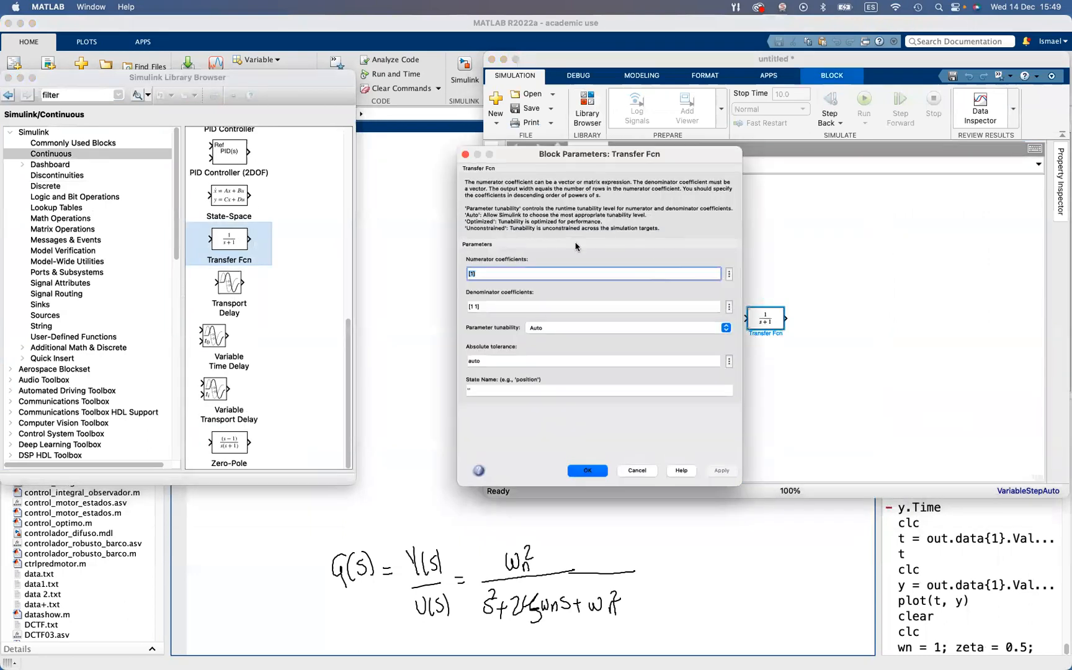
{"action": "type", "text": "[wn]^2"}
{"action": "key", "text": "Tab"}
{"action": "key", "text": "Tab"}
{"action": "type", "text": "[1 wn*z"}
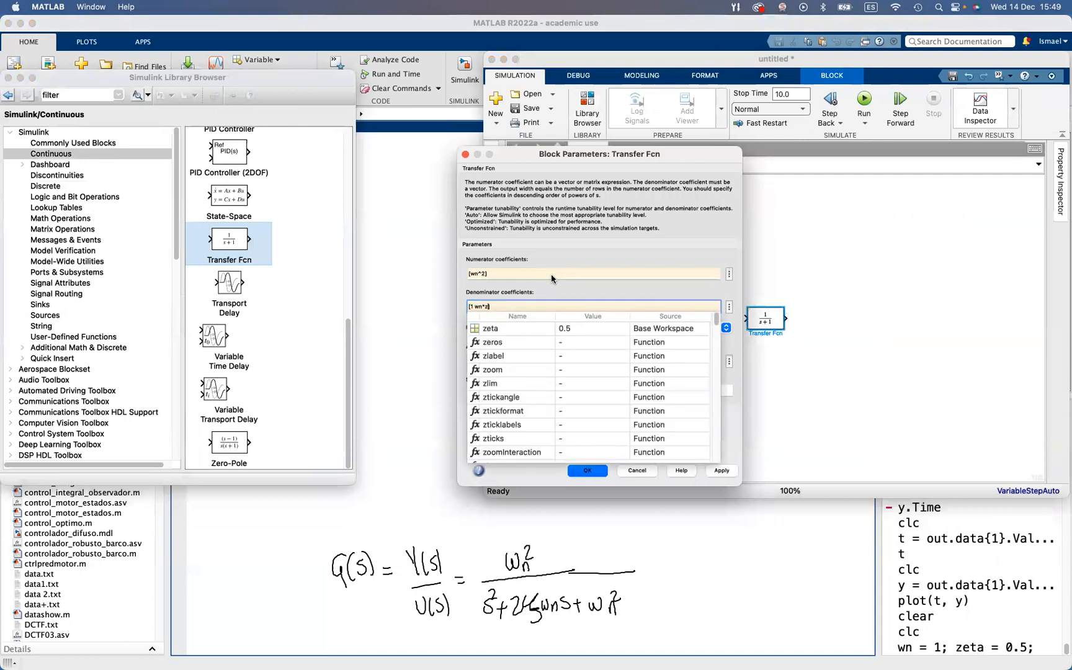
{"action": "type", "text": " wn^2]"}
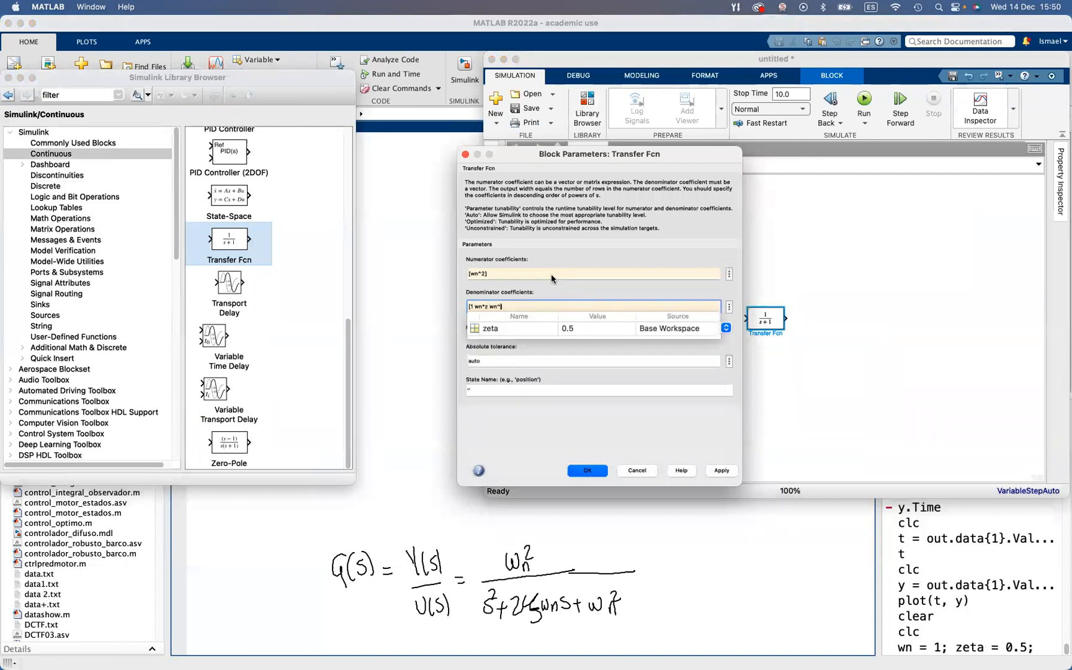
{"action": "type", "text": "eta"}
{"action": "key", "text": "Return"}
{"action": "key", "text": "Return"}
{"action": "left_click_drag", "start_coordinate": [782, 308], "coordinate": [875, 288]}
{"action": "left_click", "coordinate": [977, 360]}
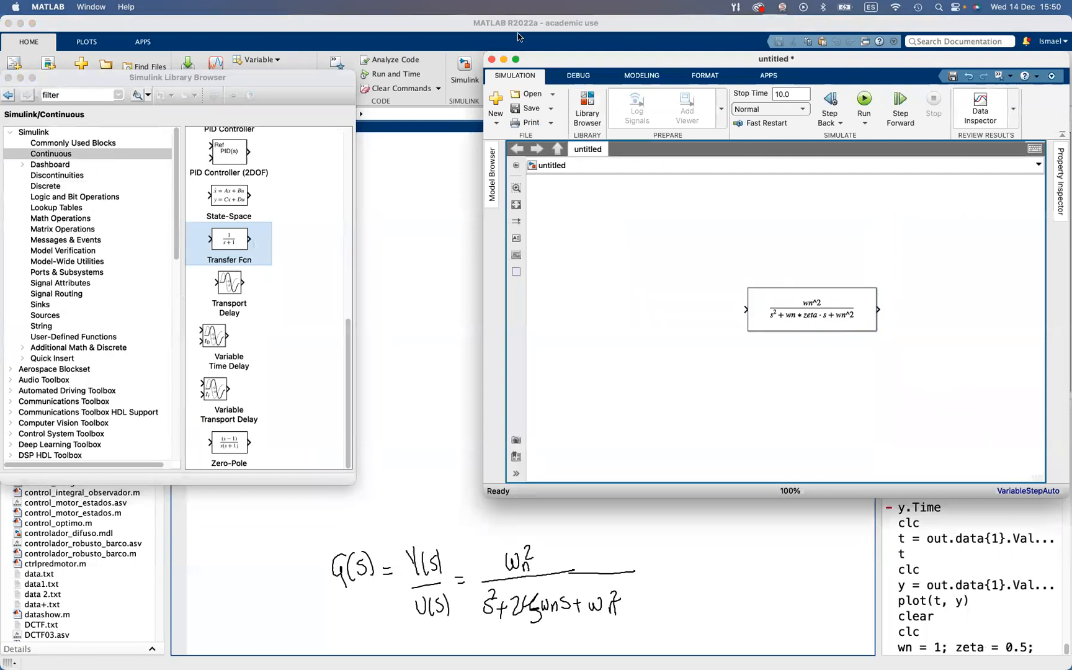
Add a Step source in front of the transfer function and connect it to the block's input
{"action": "left_click", "coordinate": [61, 317]}
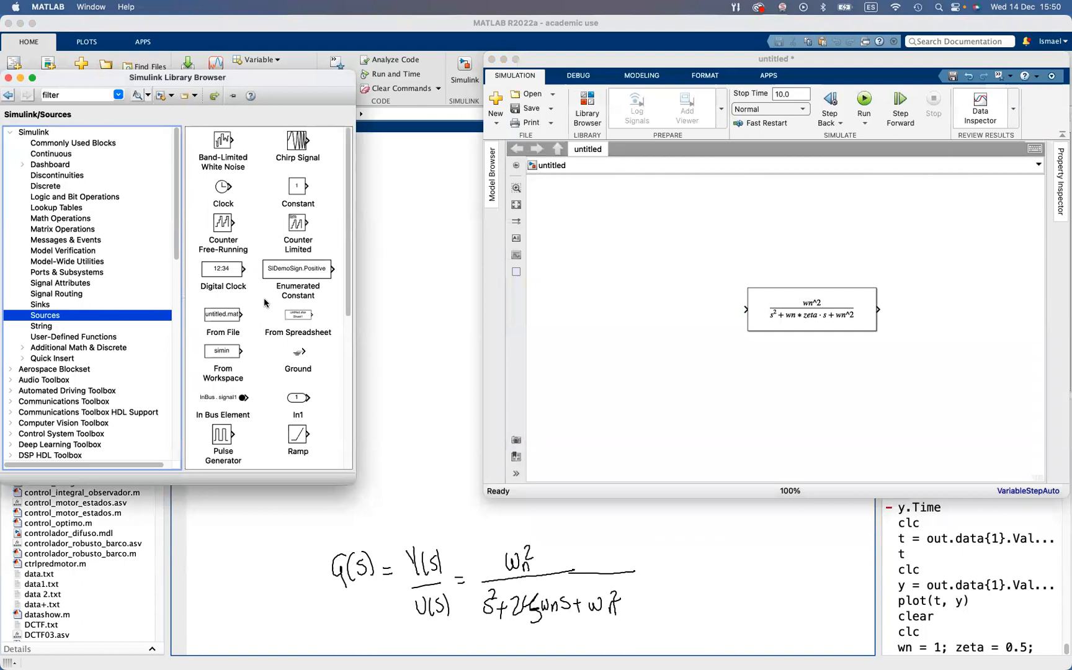
{"action": "scroll", "coordinate": [270, 335], "scroll_direction": "down", "scroll_amount": 10}
{"action": "left_click_drag", "start_coordinate": [234, 382], "coordinate": [745, 309]}
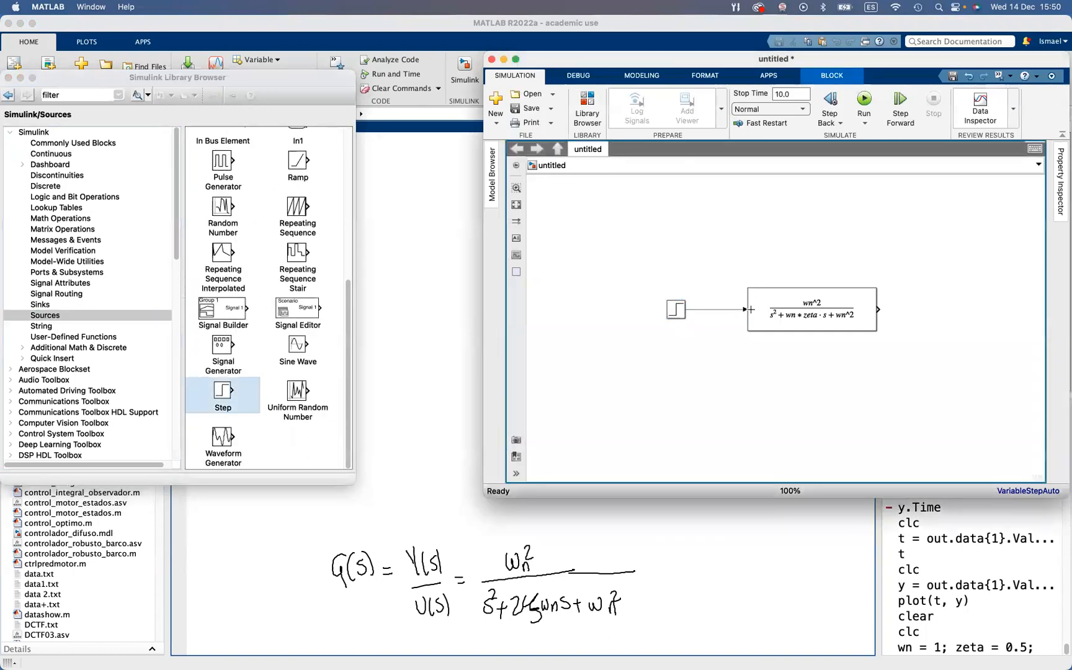
Add a Scope sink and wire both the step signal and the transfer function output into it
{"action": "left_click", "coordinate": [52, 305]}
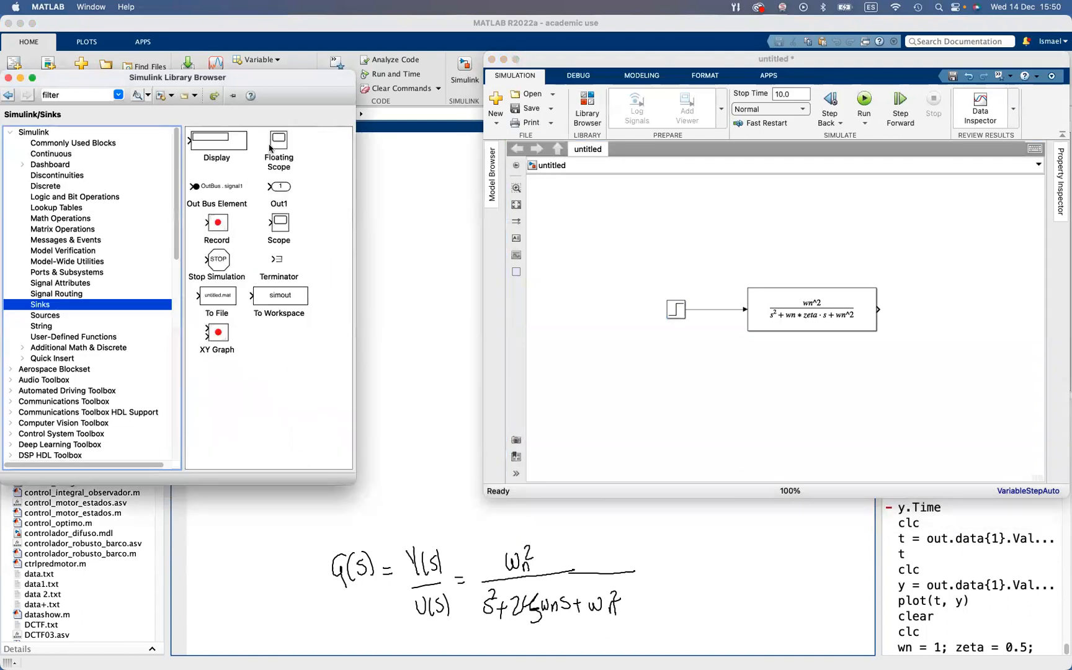
{"action": "left_click_drag", "start_coordinate": [295, 221], "coordinate": [723, 309]}
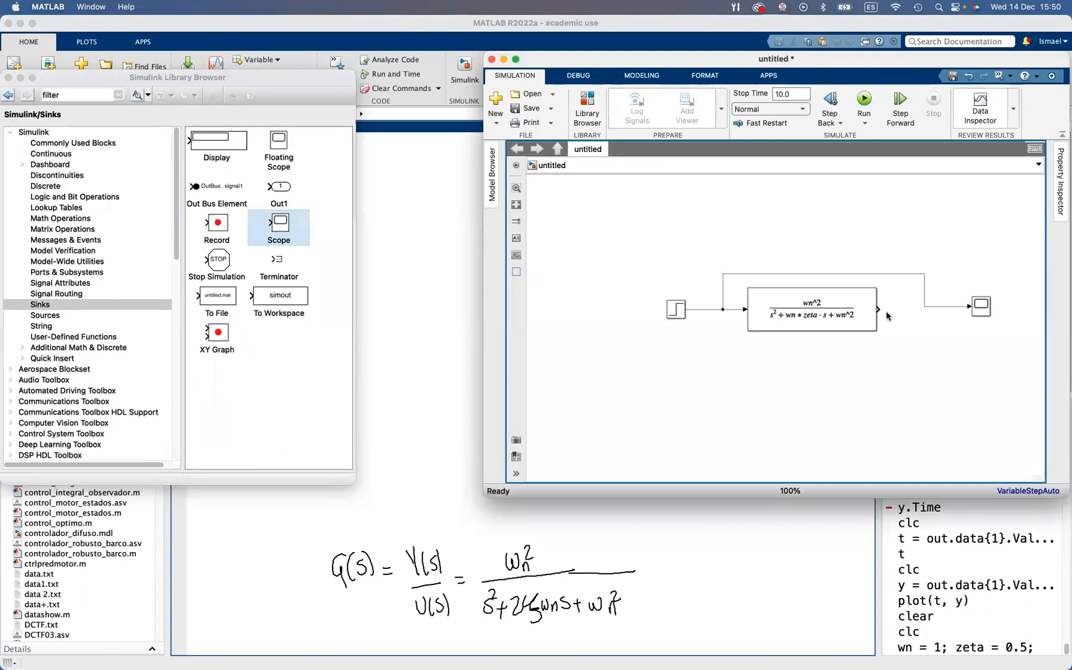
{"action": "left_click_drag", "start_coordinate": [880, 308], "coordinate": [971, 309]}
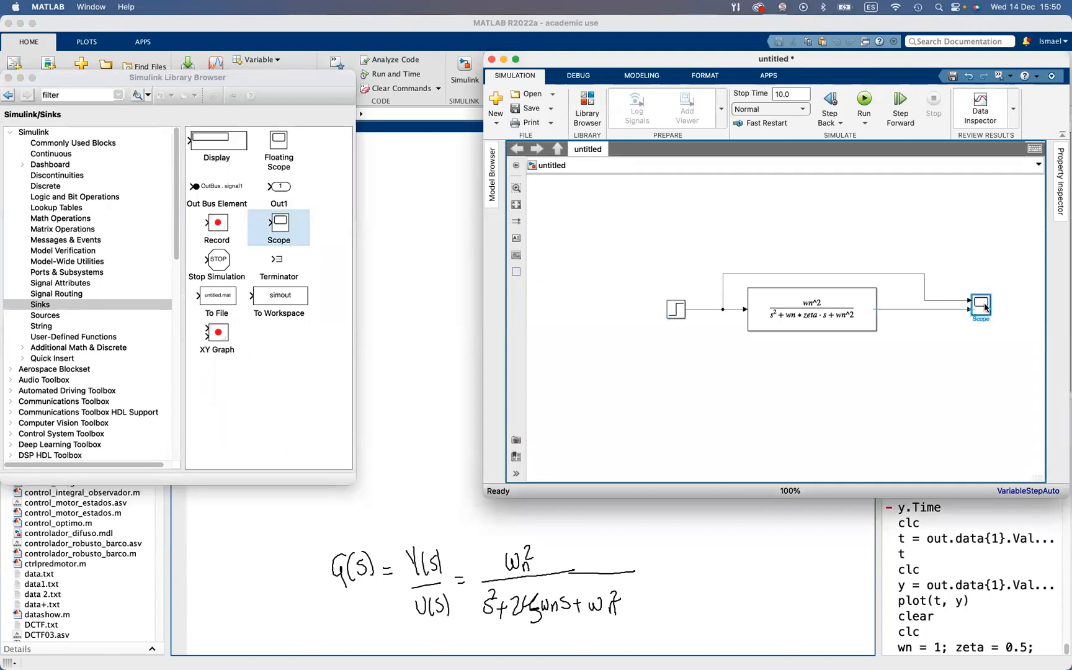
Open the Scope, run the simulation and move the Scope window clear of the model
{"action": "left_click", "coordinate": [985, 305]}
{"action": "double_click", "coordinate": [984, 306]}
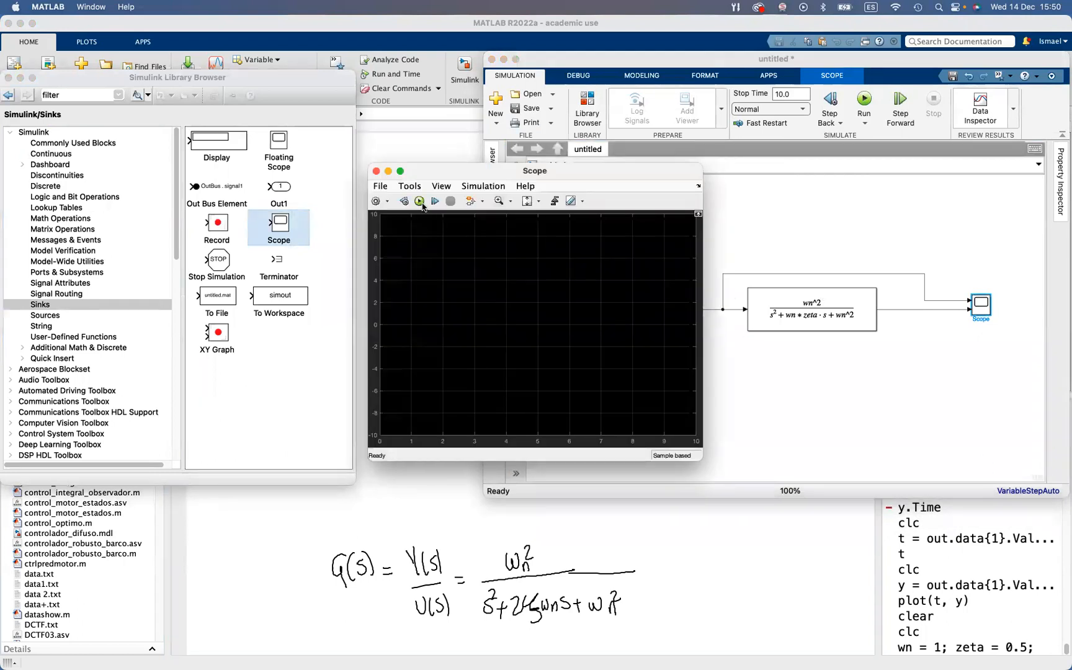
{"action": "left_click_drag", "start_coordinate": [619, 175], "coordinate": [307, 243]}
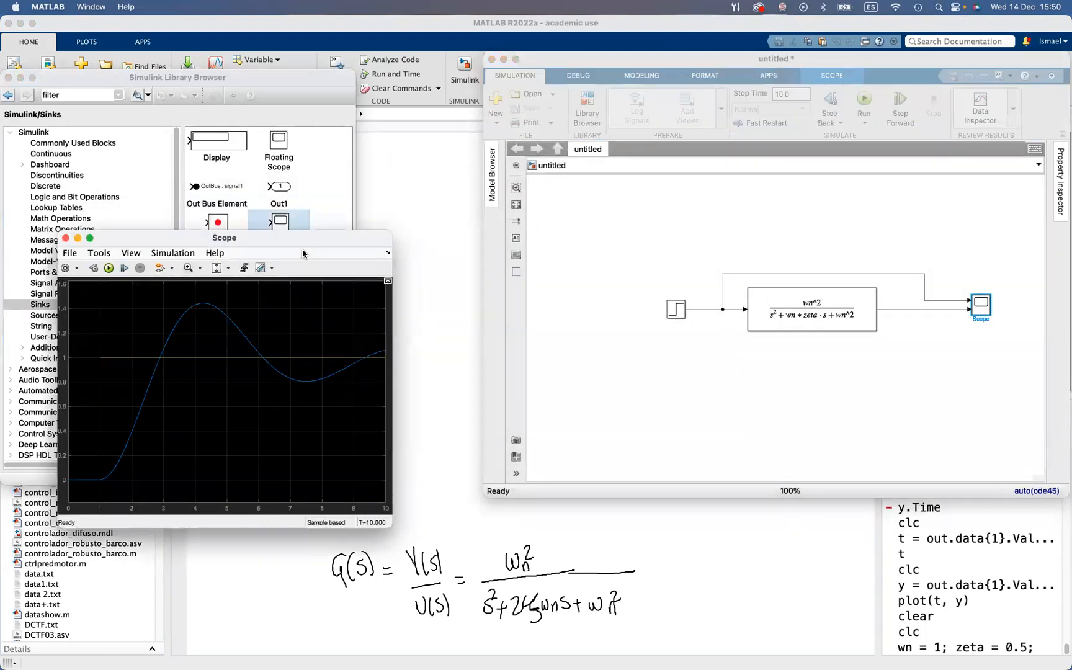
Open the Scope's style settings and set the Step line width to 1
{"action": "left_click", "coordinate": [77, 268]}
{"action": "left_click", "coordinate": [69, 310]}
{"action": "double_click", "coordinate": [543, 385]}
{"action": "type", "text": "1"}
{"action": "left_click", "coordinate": [599, 437]}
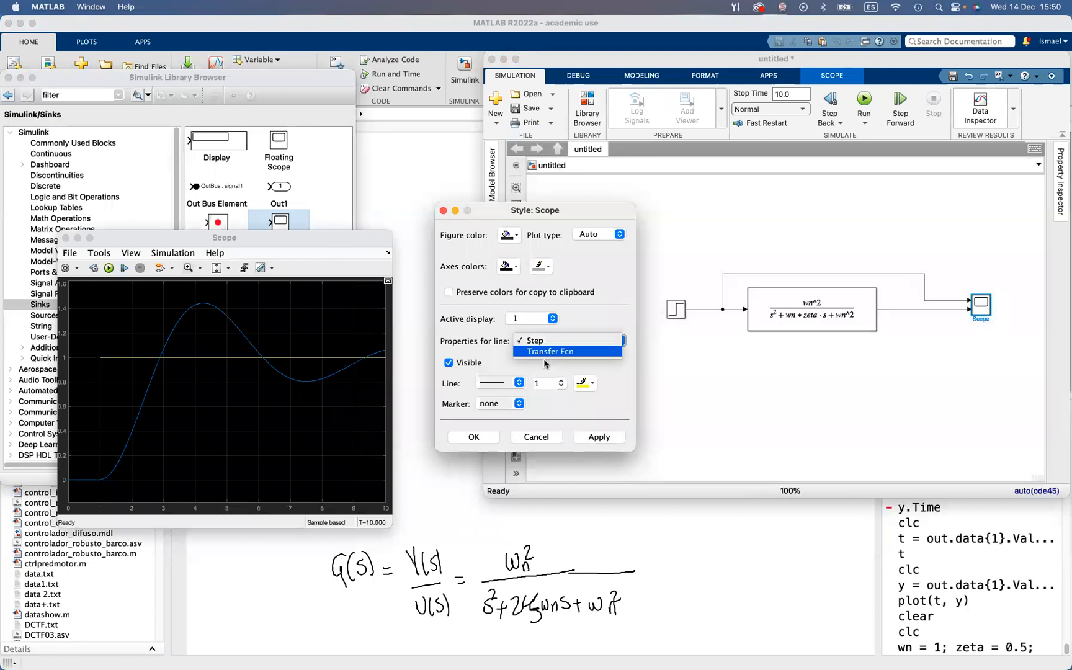
Set the Transfer Fcn line width to 1.5 in the Scope style and accept the settings
{"action": "left_click", "coordinate": [546, 341]}
{"action": "left_click", "coordinate": [548, 356]}
{"action": "double_click", "coordinate": [547, 385]}
{"action": "type", "text": "1.5"}
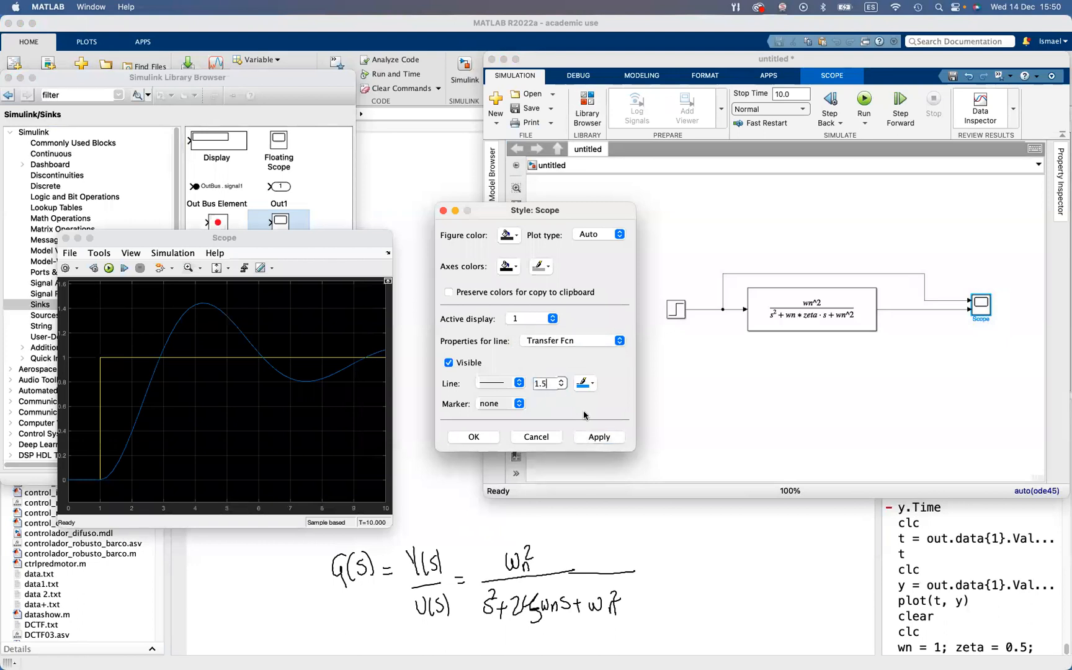
{"action": "left_click", "coordinate": [598, 437]}
{"action": "left_click", "coordinate": [473, 437]}
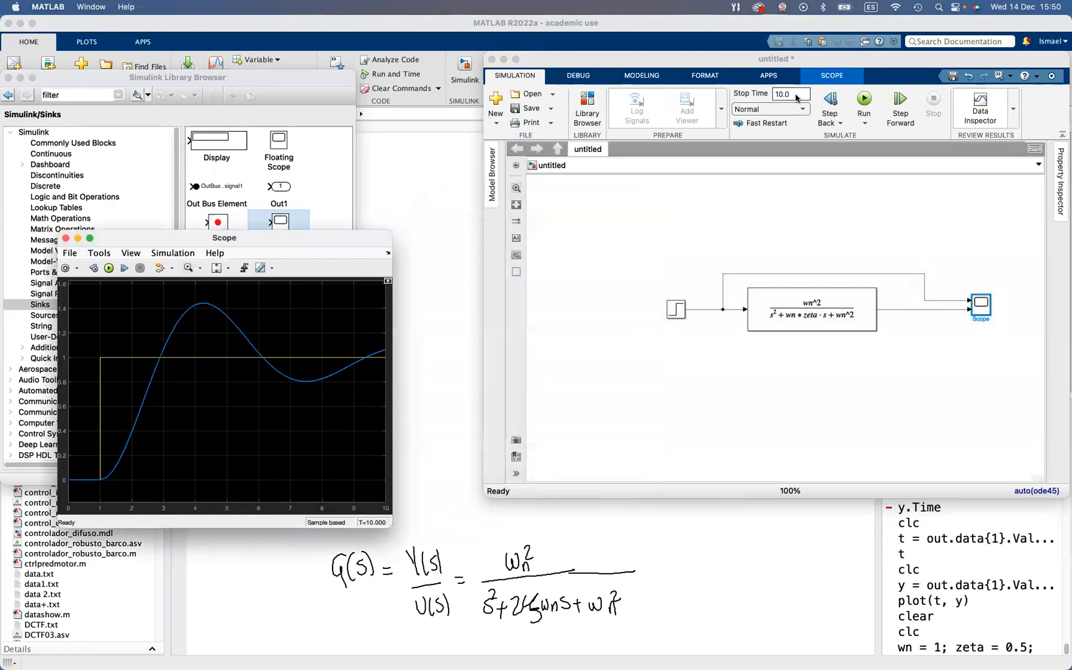
Run the simulation with a stop time of 20, and again with a stop time of 30
{"action": "double_click", "coordinate": [796, 97]}
{"action": "type", "text": "20"}
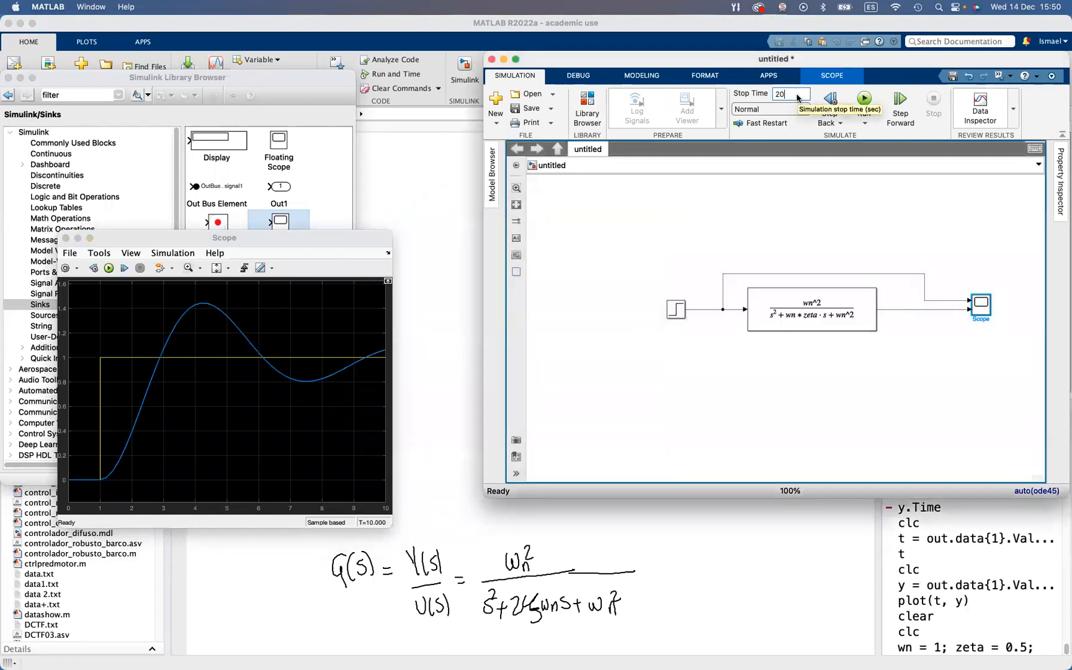
{"action": "left_click", "coordinate": [862, 99]}
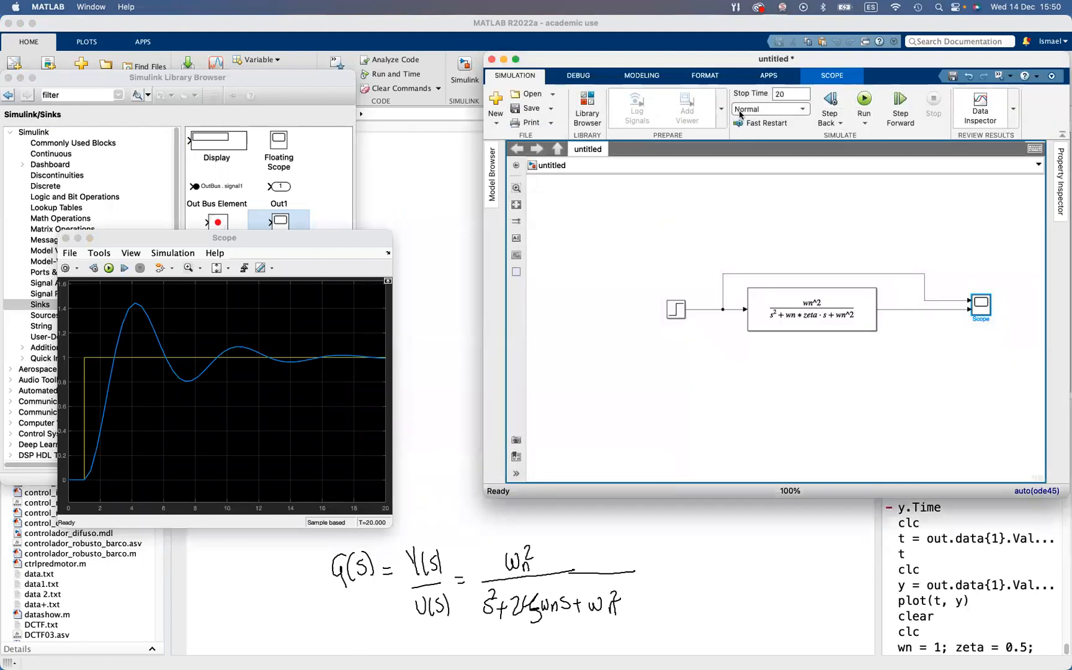
{"action": "double_click", "coordinate": [796, 95]}
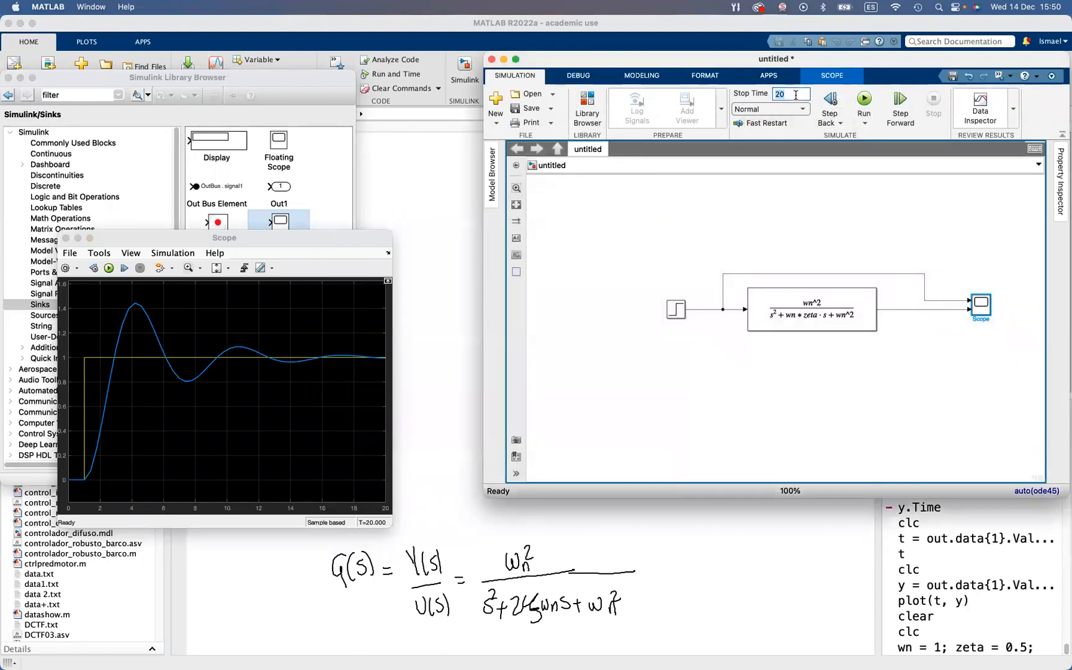
{"action": "type", "text": "30"}
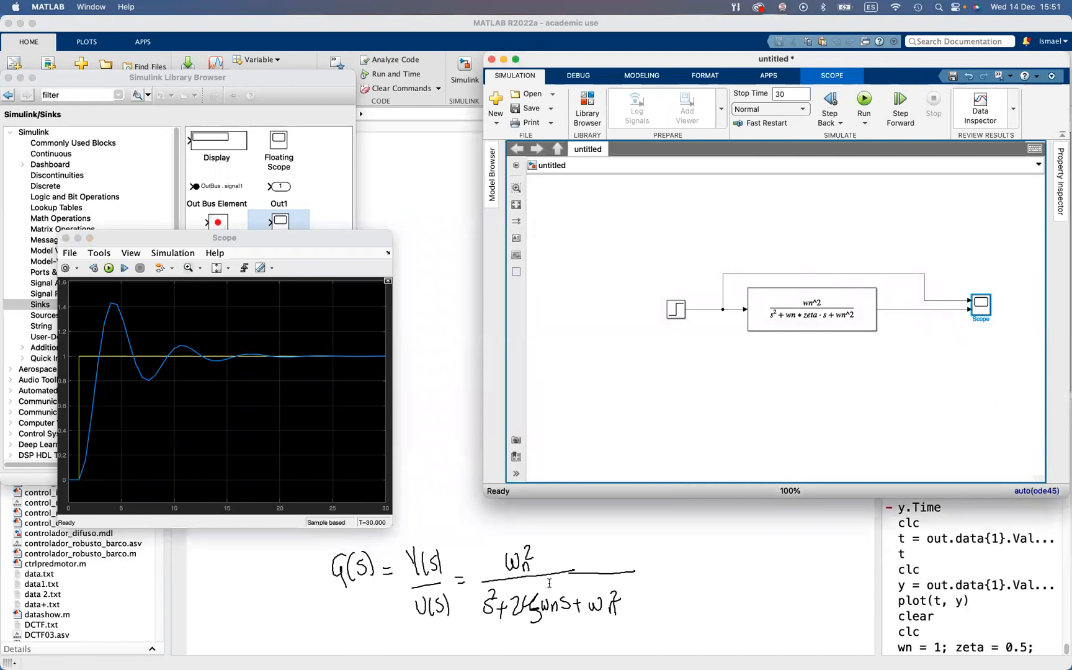
Recall the variable definition in the Command Window and rerun it with zeta set to 0.7
{"action": "left_click", "coordinate": [444, 263]}
{"action": "key", "text": "Up"}
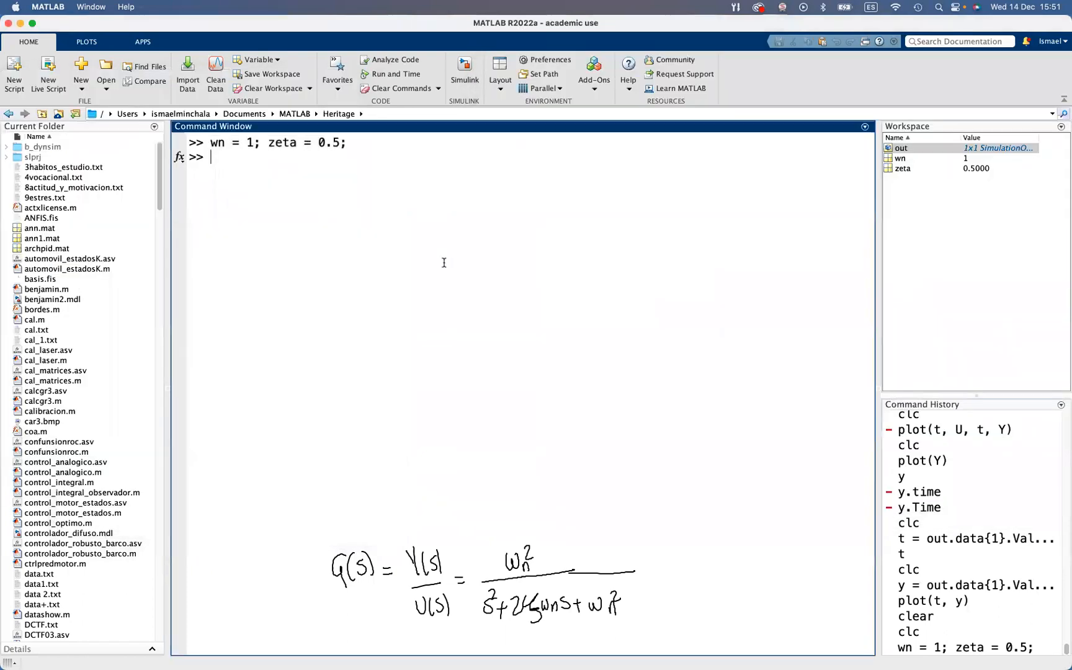
{"action": "key", "text": "Left"}
{"action": "key", "text": "BackSpace"}
{"action": "type", "text": "7"}
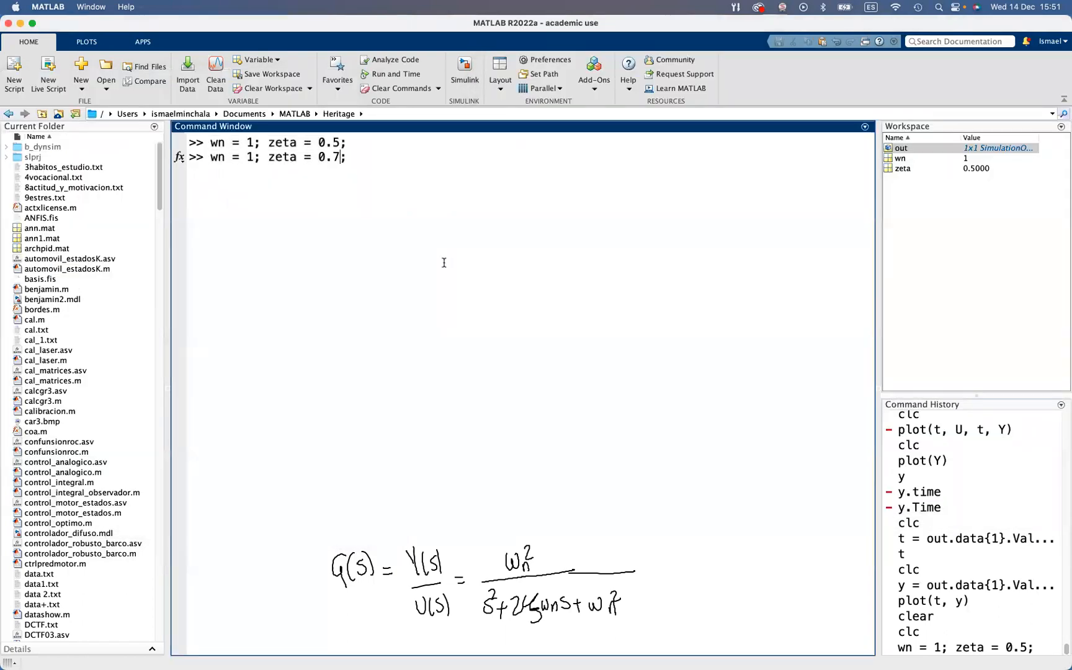
{"action": "key", "text": "Return"}
Rerun the simulation from the Scope with the new damping and place the Scope window beside the model
{"action": "key", "text": "ctrl+Up"}
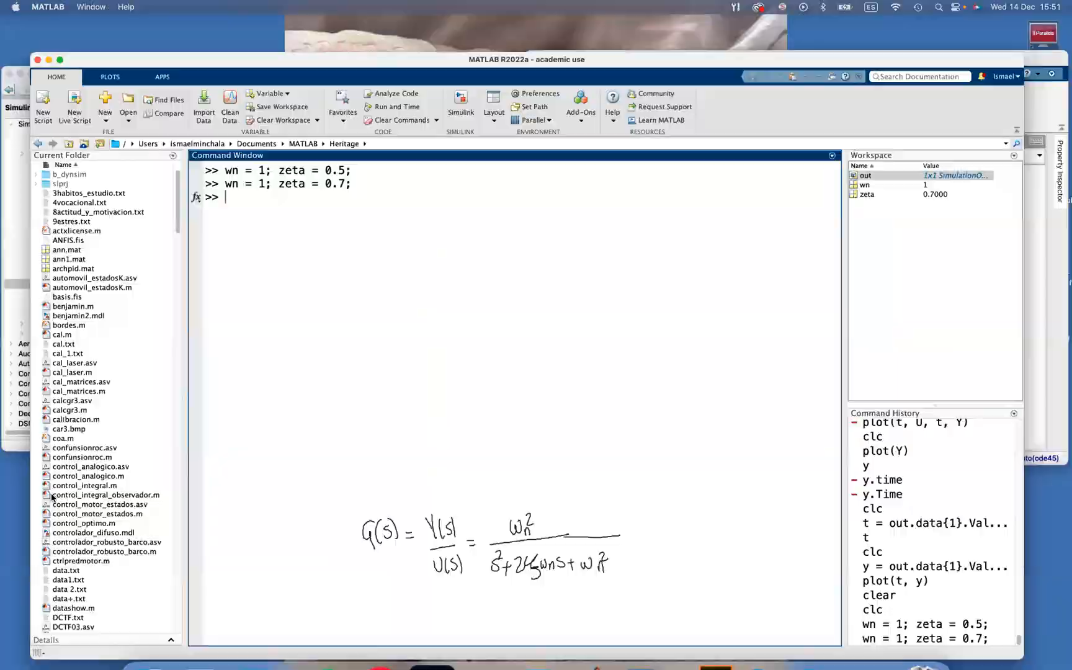
{"action": "key", "text": "ctrl+Up"}
{"action": "left_click", "coordinate": [68, 440]}
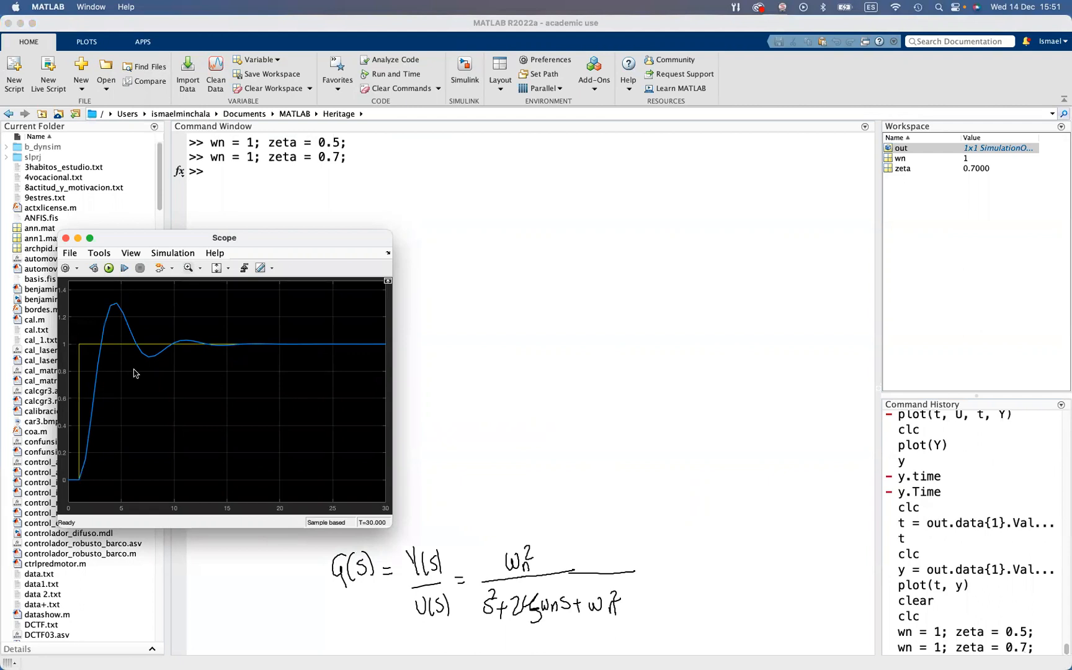
{"action": "key", "text": "ctrl+Up"}
{"action": "left_click", "coordinate": [926, 230]}
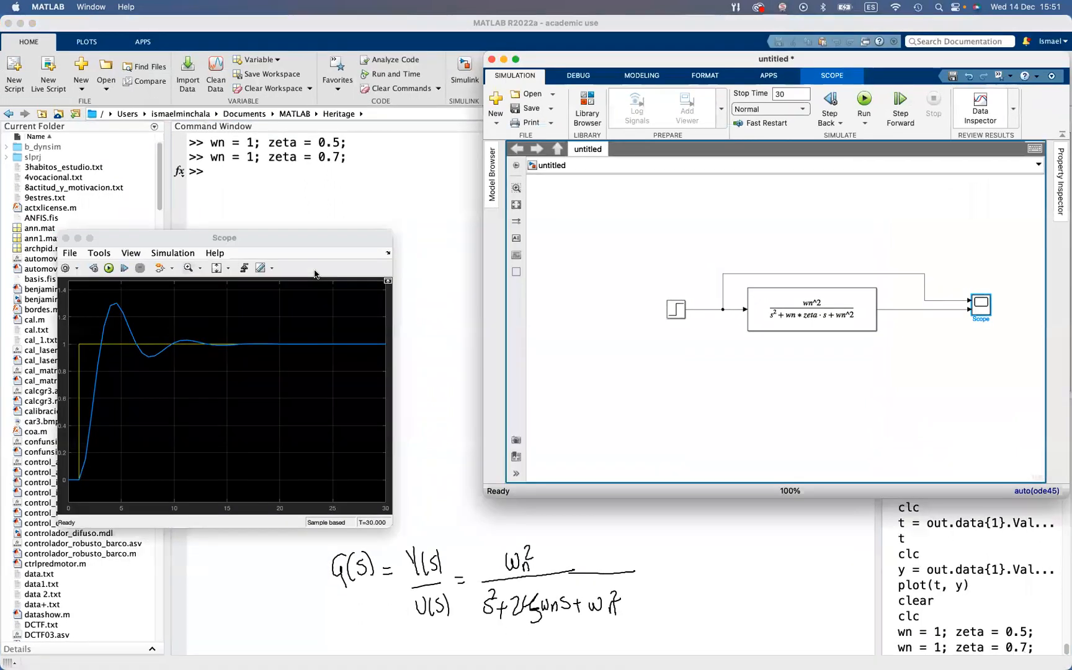
{"action": "left_click_drag", "start_coordinate": [343, 242], "coordinate": [325, 366]}
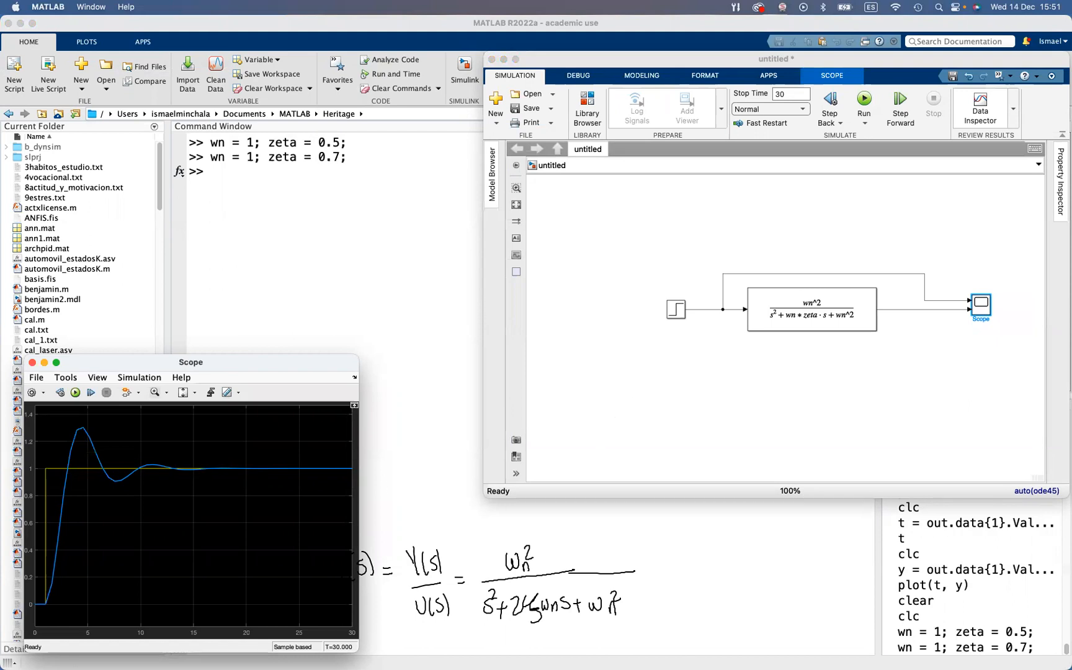
Insert a Zero-Order Hold block from the Discrete library on the line between the Step source and the signal branch
{"action": "left_click", "coordinate": [600, 354]}
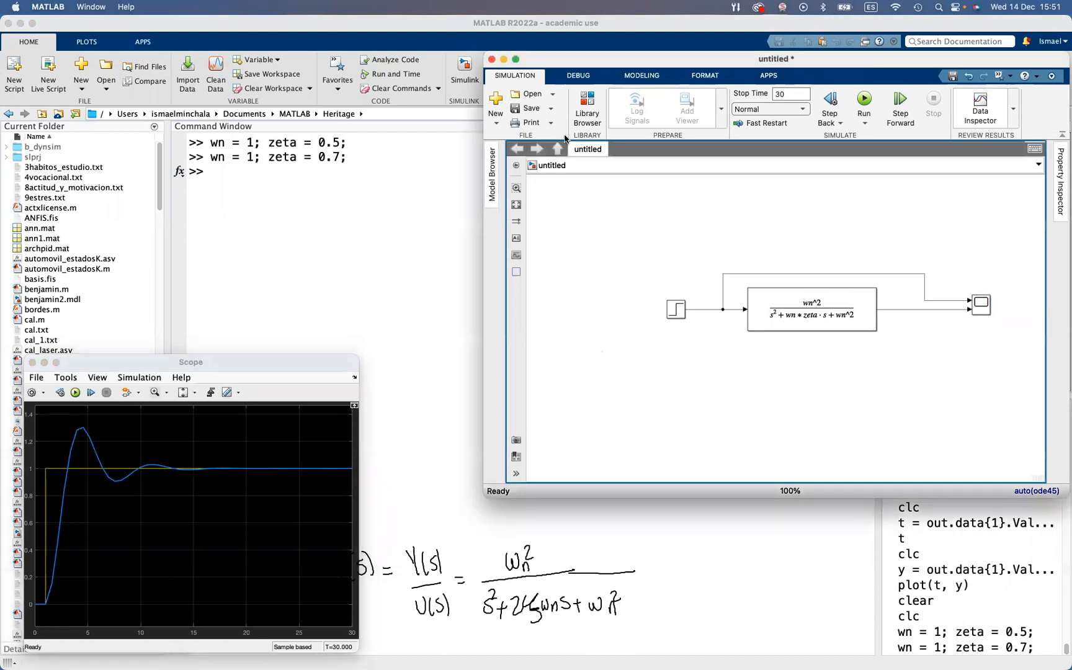
{"action": "left_click", "coordinate": [572, 111]}
{"action": "left_click", "coordinate": [45, 186]}
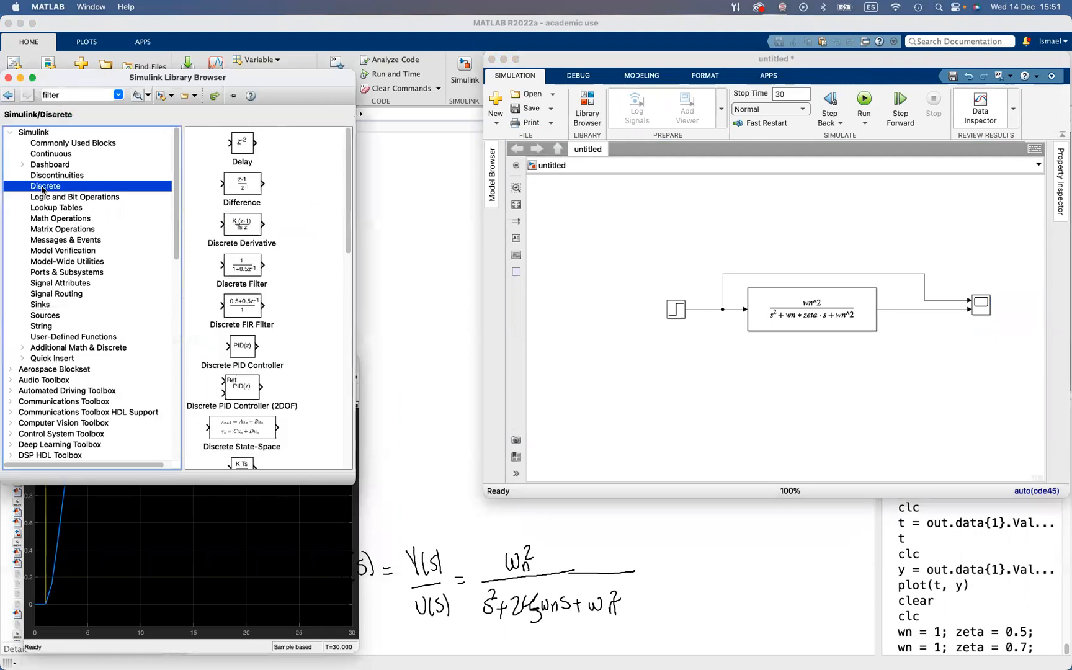
{"action": "scroll", "coordinate": [236, 367], "scroll_direction": "down", "scroll_amount": 10}
{"action": "left_click_drag", "start_coordinate": [244, 438], "coordinate": [645, 367]}
{"action": "left_click_drag", "start_coordinate": [686, 288], "coordinate": [689, 307]}
{"action": "left_click_drag", "start_coordinate": [665, 336], "coordinate": [674, 309]}
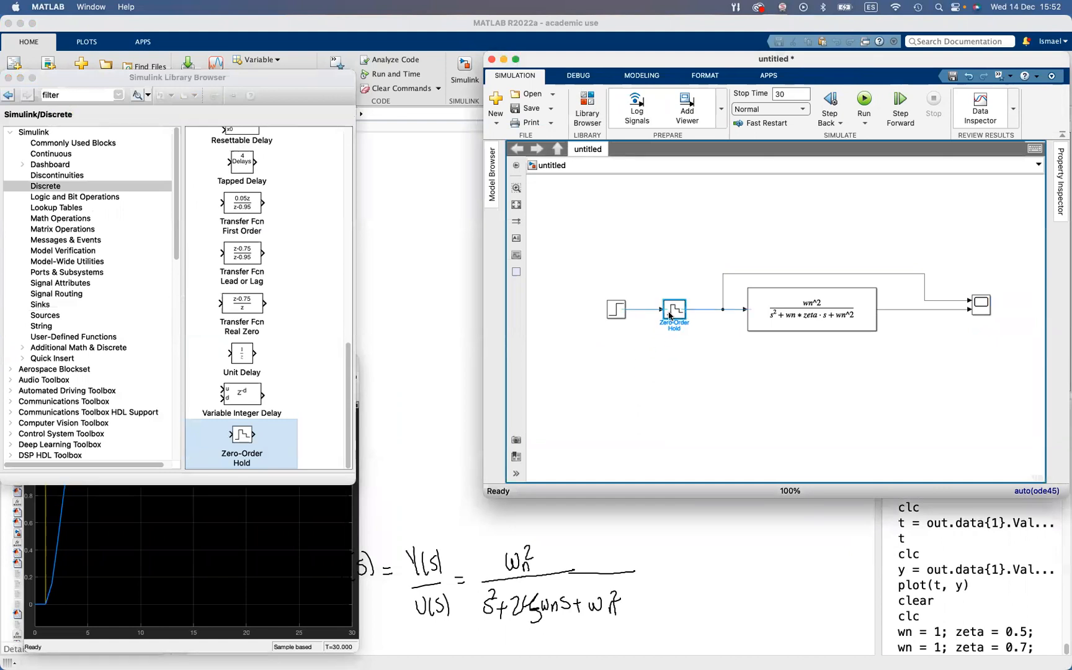
Set the sample time of the Zero-Order Hold block to 0.5
{"action": "double_click", "coordinate": [676, 312]}
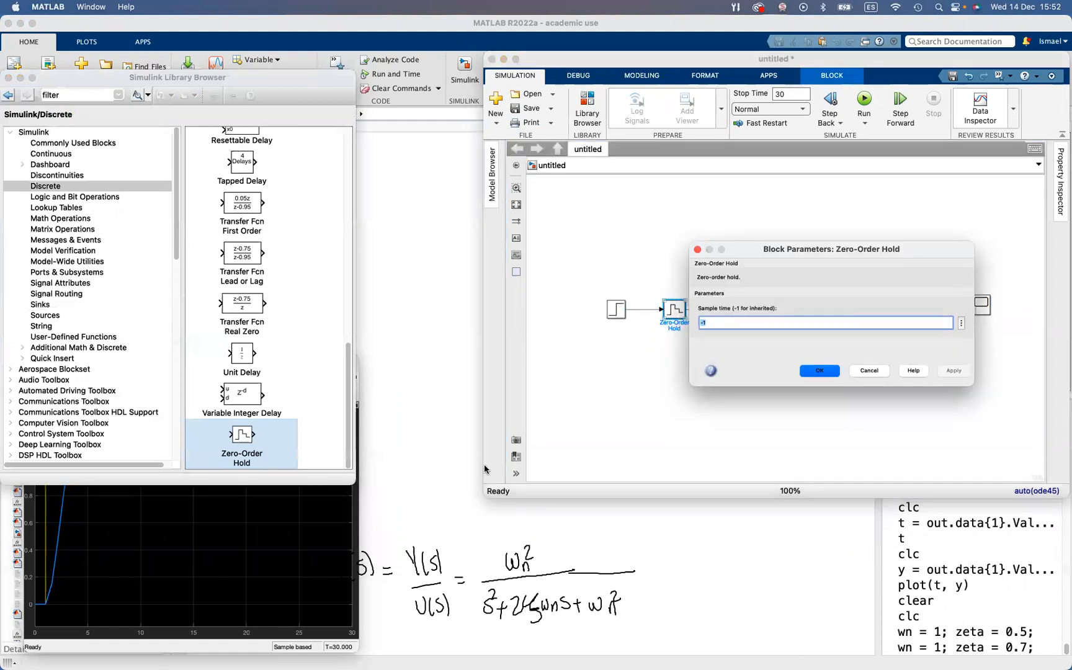
{"action": "type", "text": "0.5"}
{"action": "left_click", "coordinate": [962, 370]}
{"action": "left_click", "coordinate": [820, 371]}
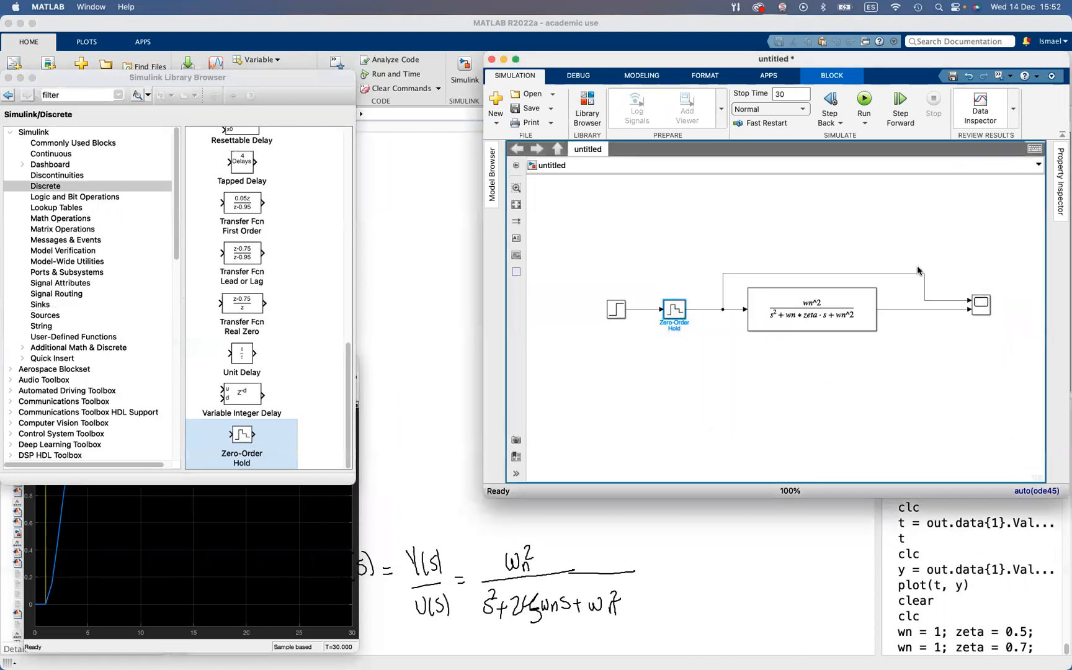
Place a copy of the Zero-Order Hold on the line between the transfer function and the Scope, and rerun the simulation
{"action": "left_click_drag", "start_coordinate": [925, 285], "coordinate": [940, 286]}
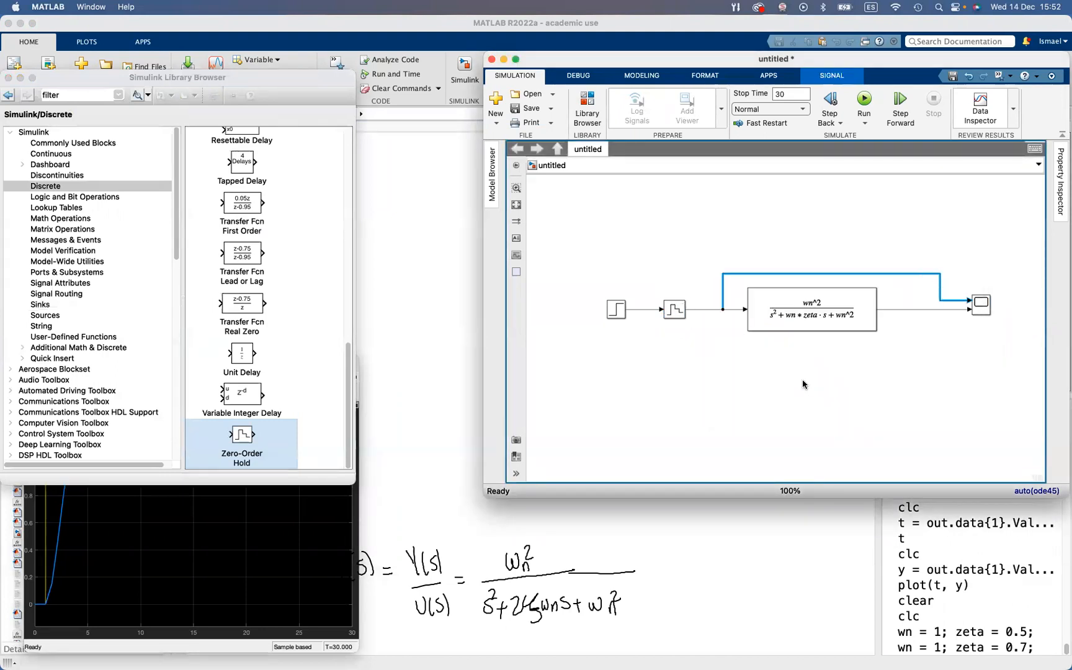
{"action": "left_click", "coordinate": [673, 314]}
{"action": "left_click_drag", "start_coordinate": [673, 313], "coordinate": [920, 314]}
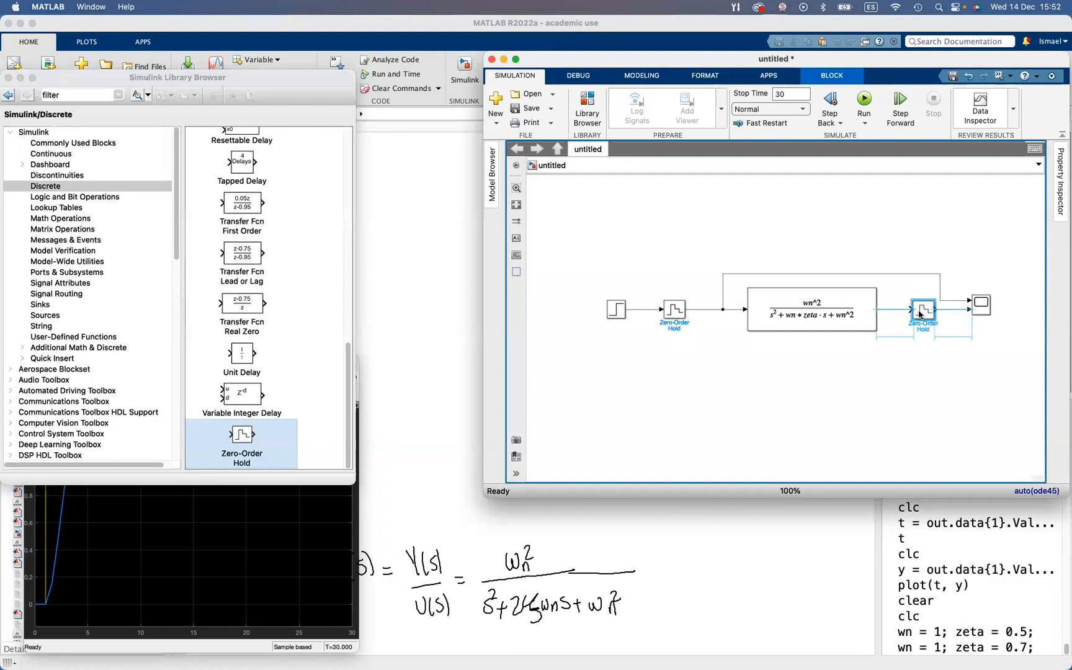
{"action": "left_click", "coordinate": [925, 349]}
{"action": "key", "text": "space"}
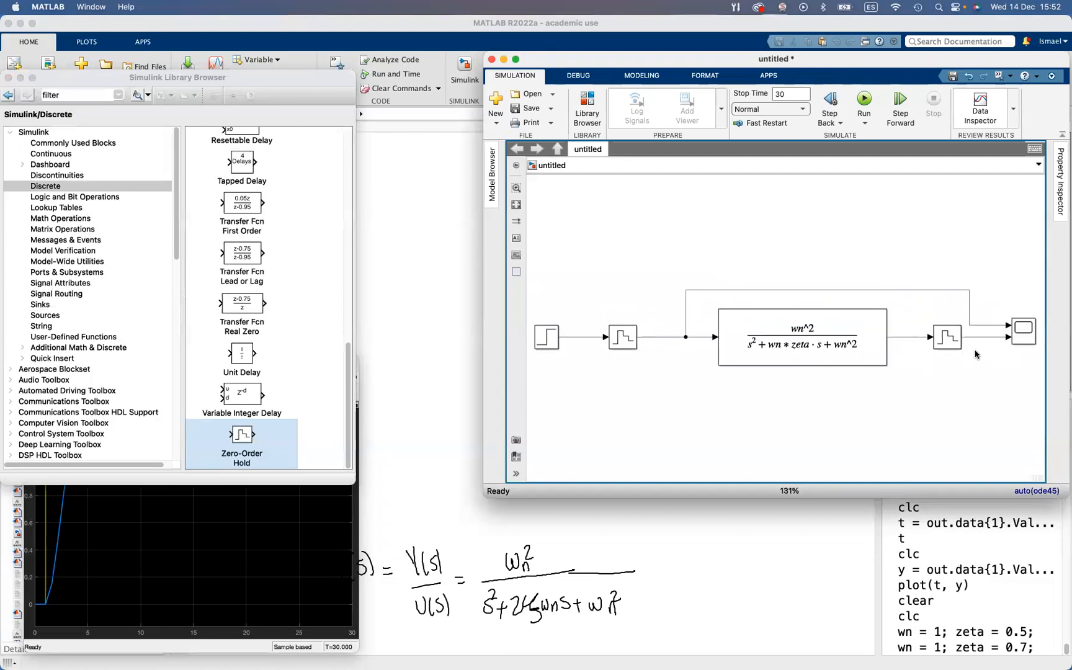
{"action": "left_click", "coordinate": [97, 531]}
{"action": "left_click", "coordinate": [75, 393]}
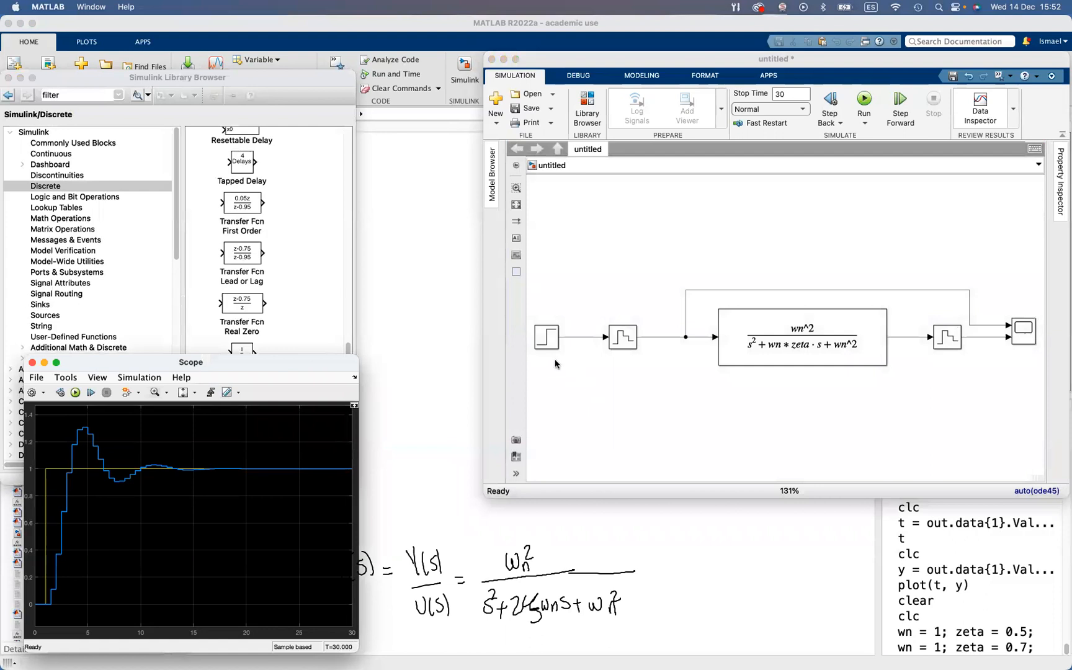
Set the simulation stop time to 50
{"action": "left_click", "coordinate": [786, 104]}
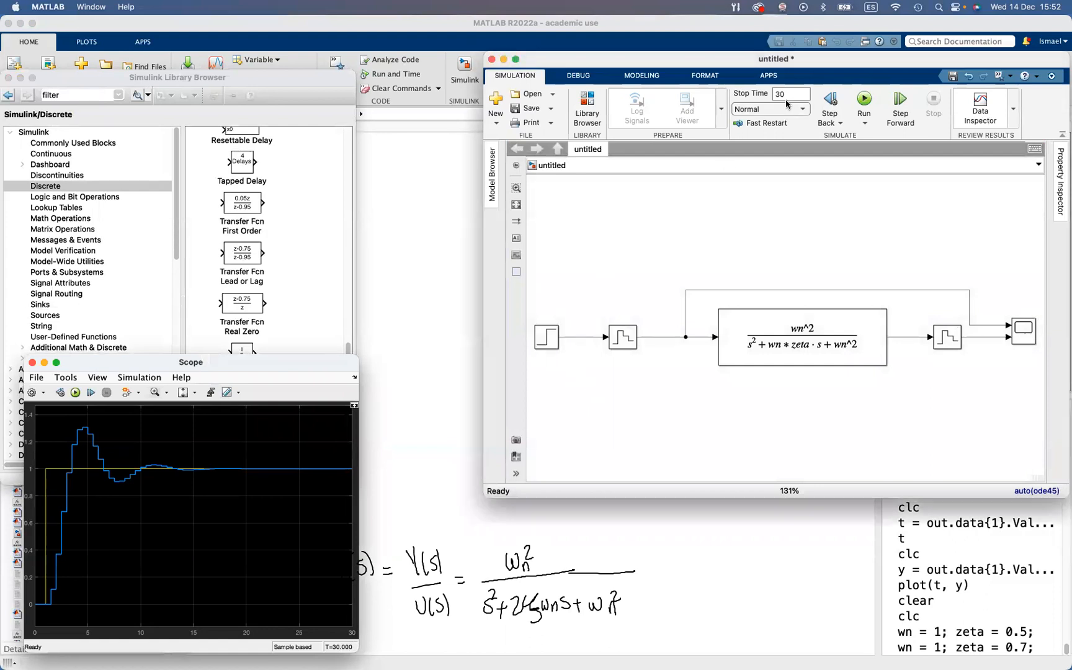
{"action": "double_click", "coordinate": [792, 94]}
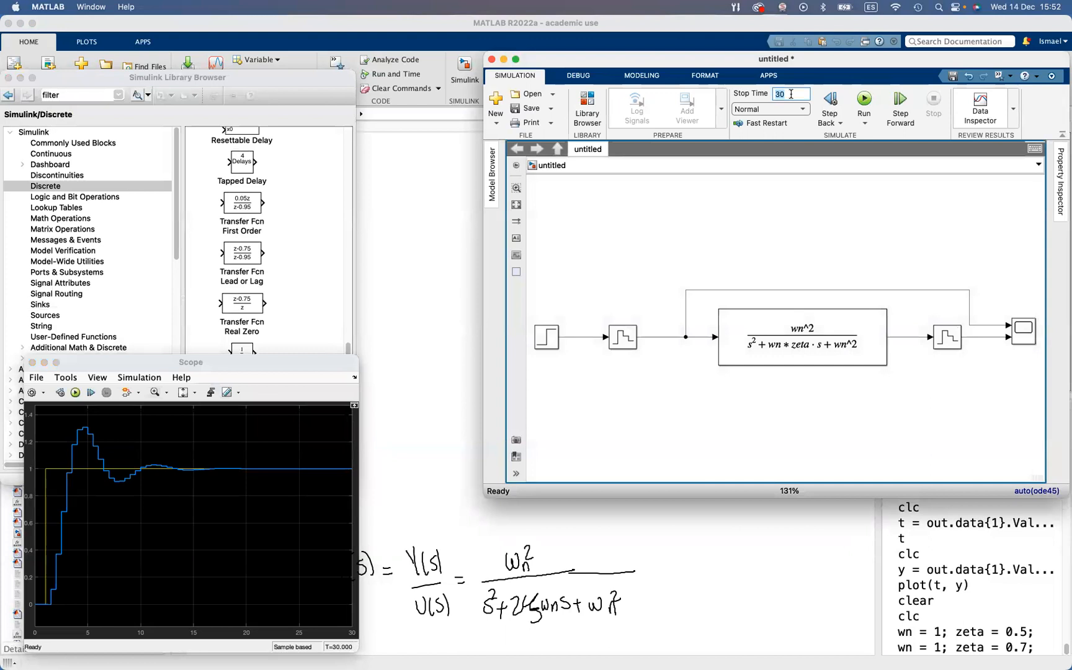
{"action": "type", "text": "50"}
Configure the Step block with step time 25, initial value 1 and final value 2, and run the simulation
{"action": "left_click", "coordinate": [551, 346]}
{"action": "double_click", "coordinate": [551, 346]}
{"action": "type", "text": "25"}
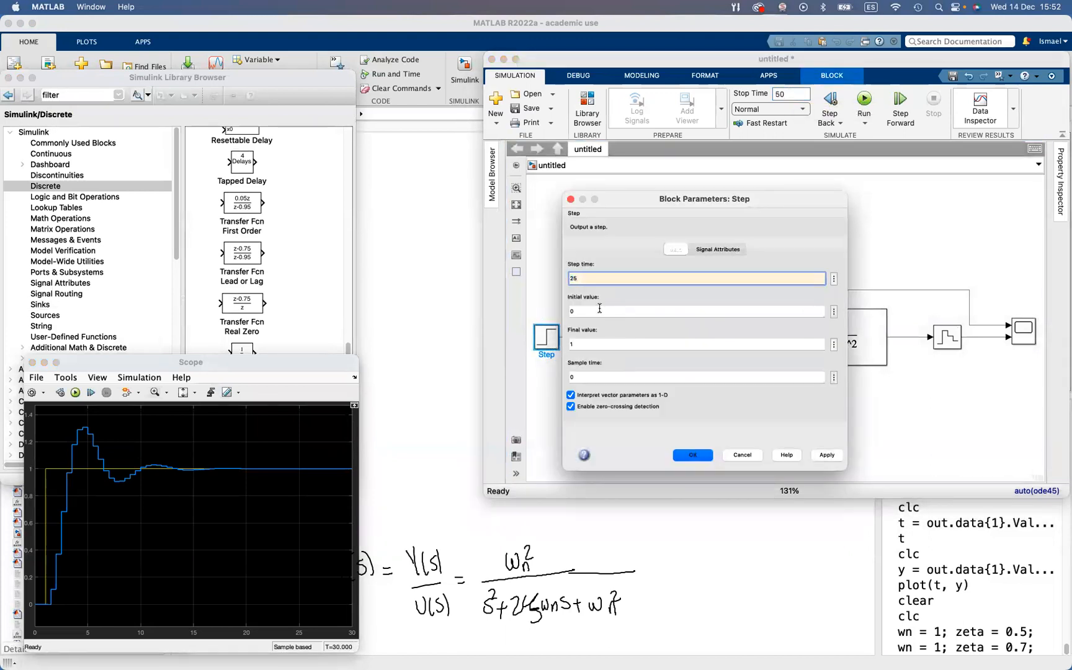
{"action": "left_click", "coordinate": [578, 310]}
{"action": "left_click", "coordinate": [589, 345]}
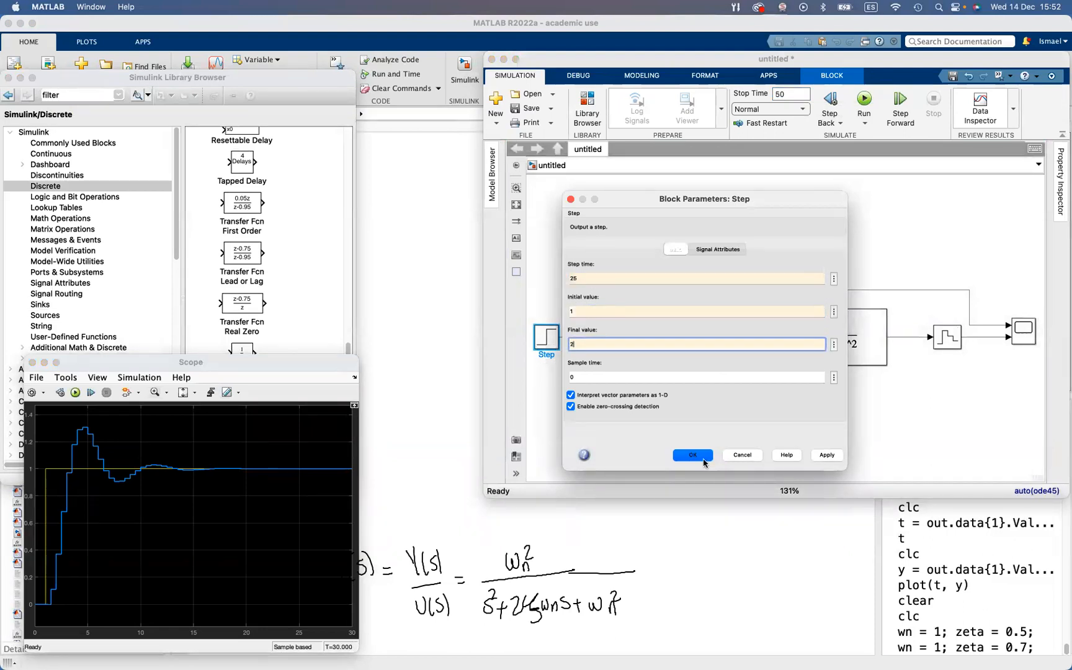
{"action": "left_click", "coordinate": [704, 459]}
{"action": "left_click", "coordinate": [861, 99]}
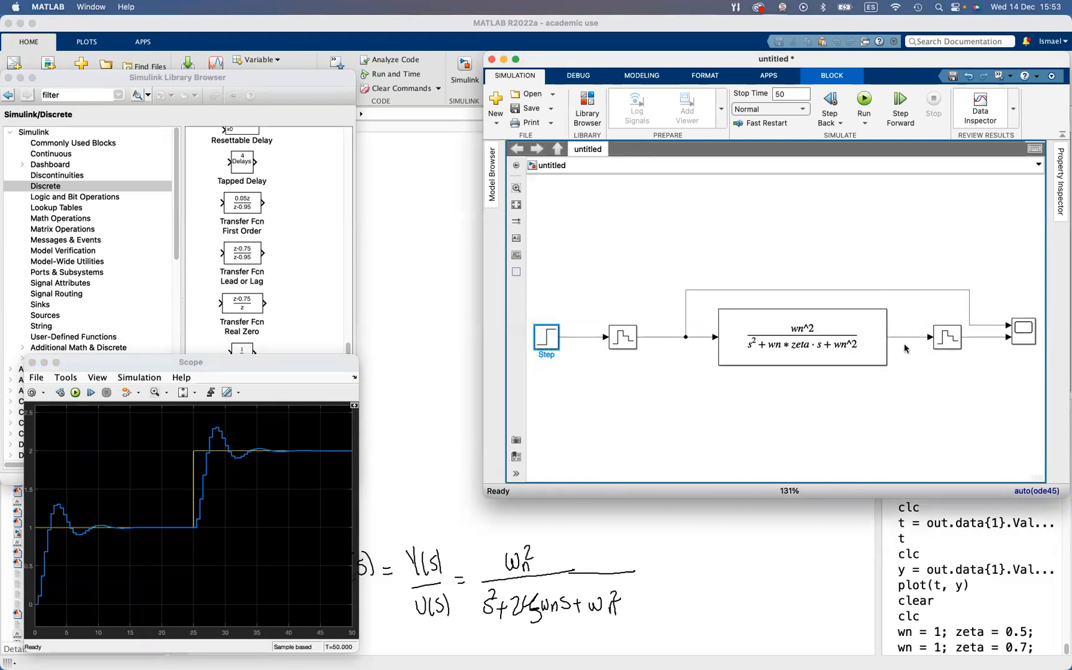
Configure the Scope to log its data to the workspace under the variable name data, and rerun the simulation
{"action": "left_click", "coordinate": [32, 393]}
{"action": "left_click", "coordinate": [574, 246]}
{"action": "left_click", "coordinate": [433, 306]}
{"action": "double_click", "coordinate": [533, 318]}
{"action": "type", "text": "data"}
{"action": "left_click", "coordinate": [636, 414]}
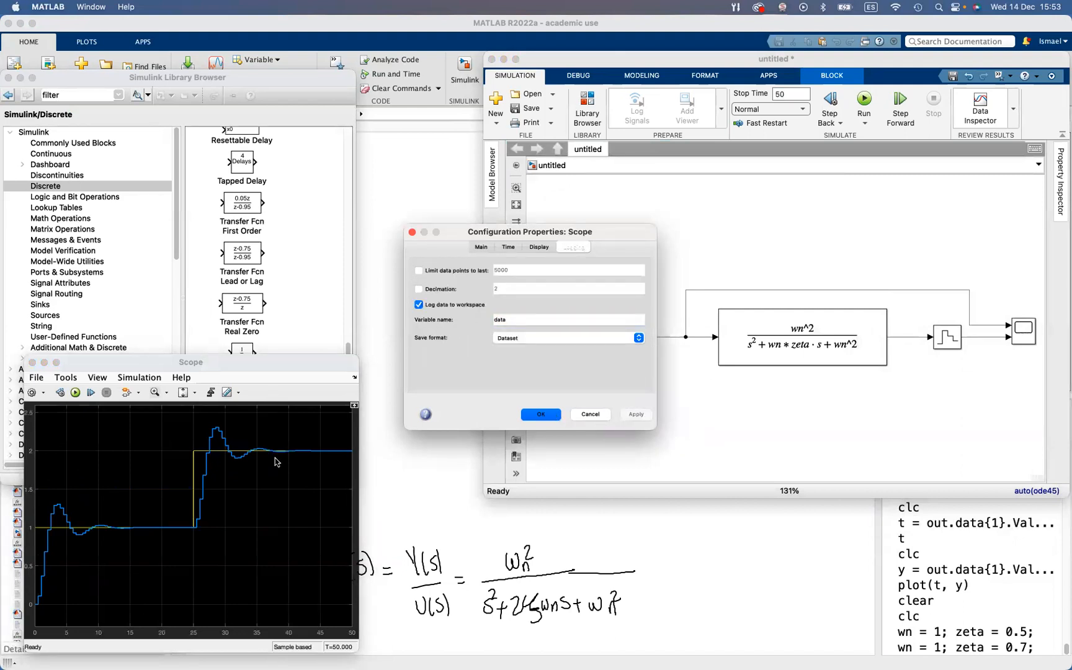
{"action": "left_click", "coordinate": [540, 414]}
{"action": "left_click", "coordinate": [75, 392]}
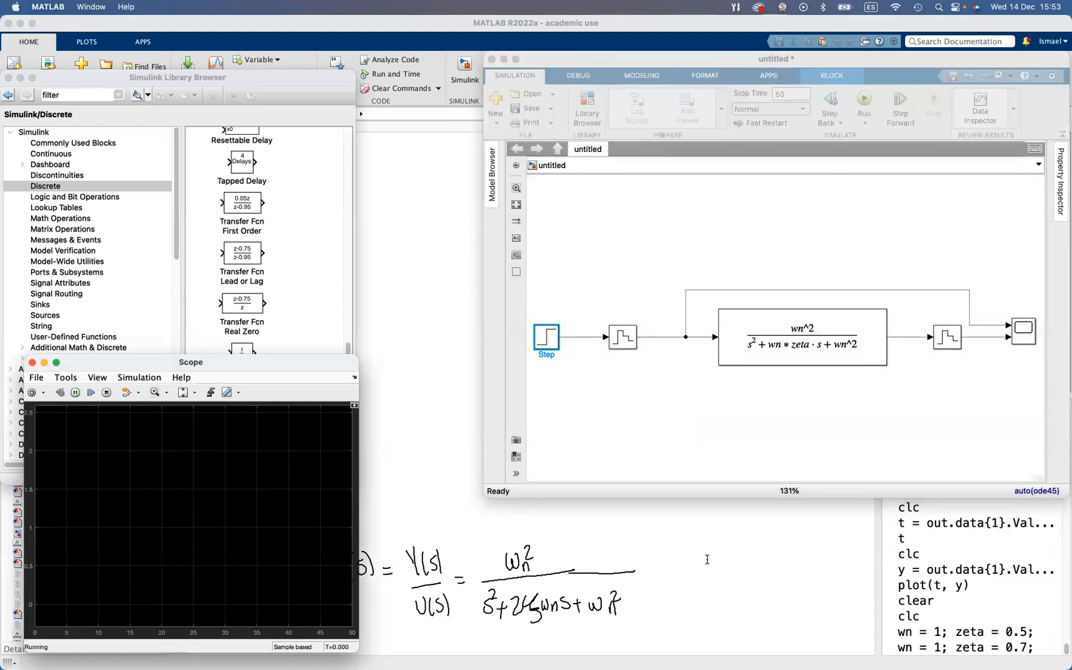
Clear the MATLAB Command Window with clc
{"action": "left_click", "coordinate": [708, 559]}
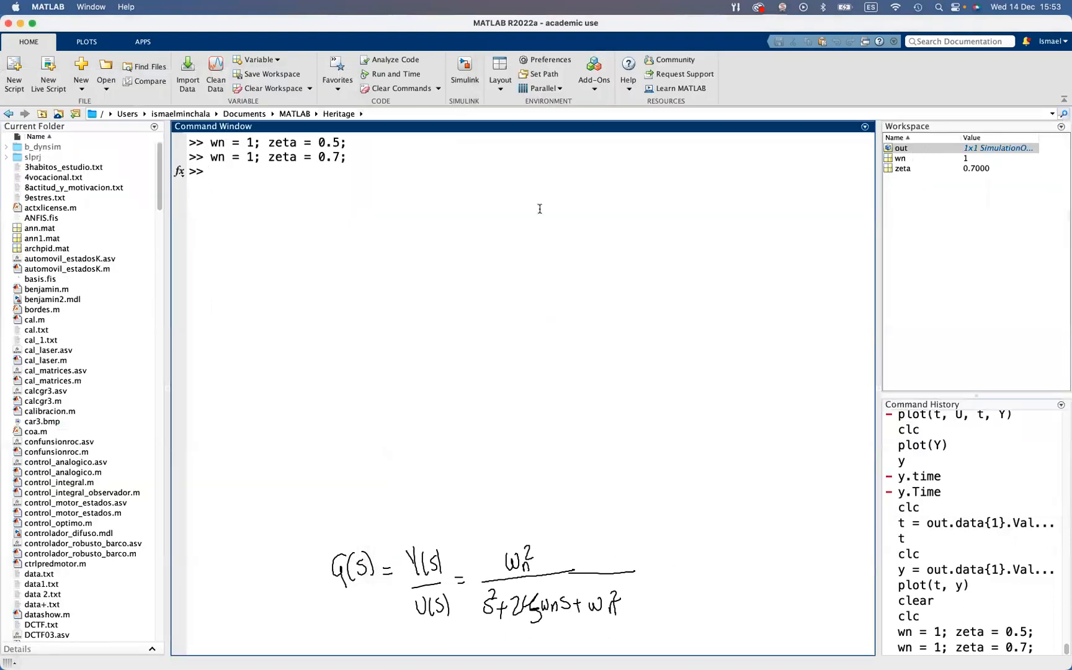
{"action": "type", "text": "clc"}
{"action": "key", "text": "Return"}
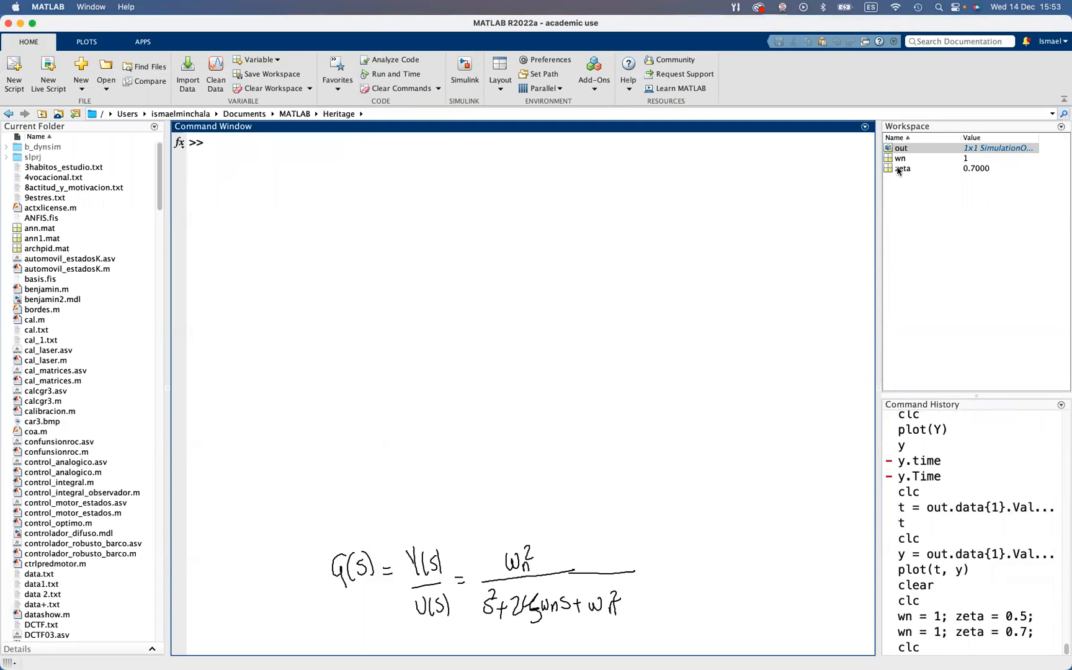
Open the out variable from the workspace and inspect the signals in its data dataset
{"action": "double_click", "coordinate": [904, 149]}
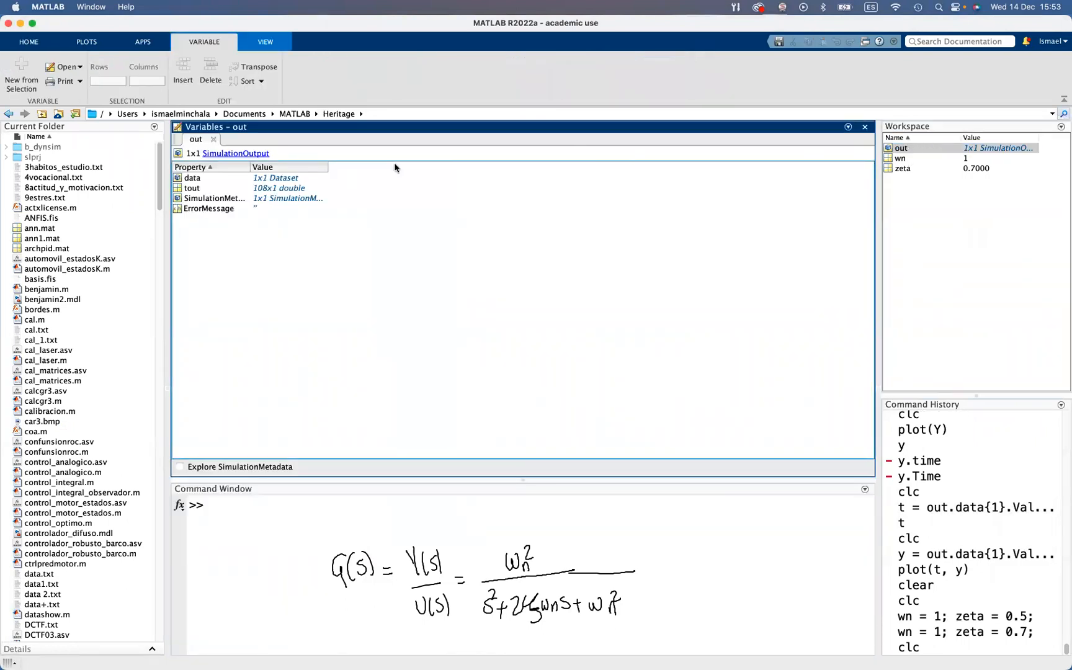
{"action": "left_click", "coordinate": [205, 179]}
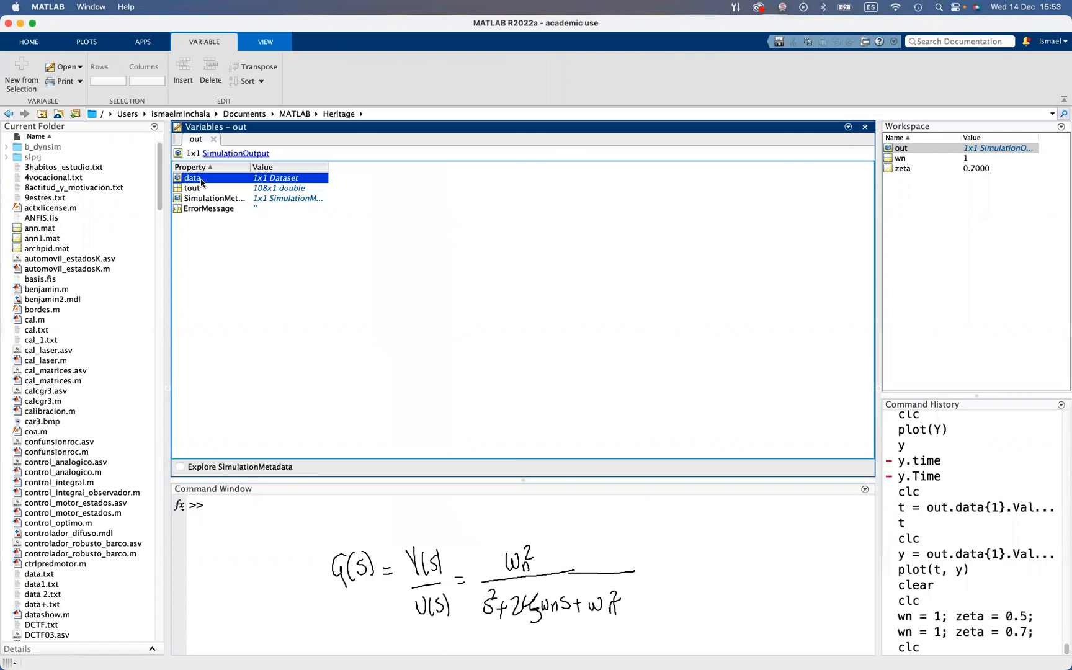
{"action": "double_click", "coordinate": [206, 179]}
{"action": "left_click", "coordinate": [208, 180]}
{"action": "left_click", "coordinate": [233, 189]}
{"action": "left_click", "coordinate": [236, 181]}
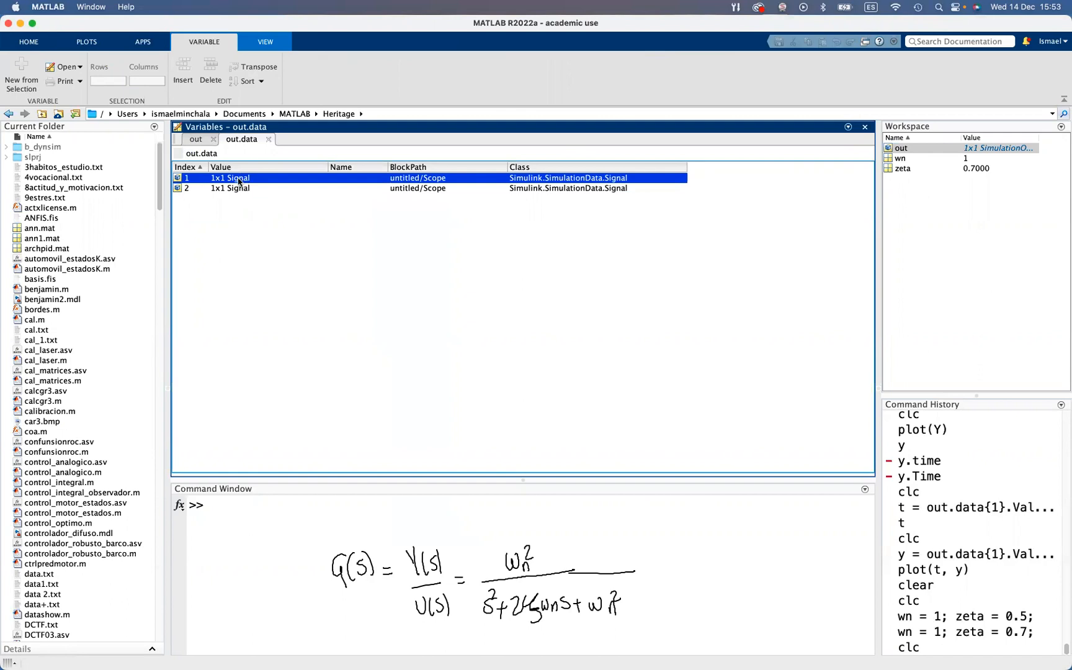
Match the logged signals to the Scope inputs in the model and open the Values time series of signal 1
{"action": "key", "text": "ctrl+Up"}
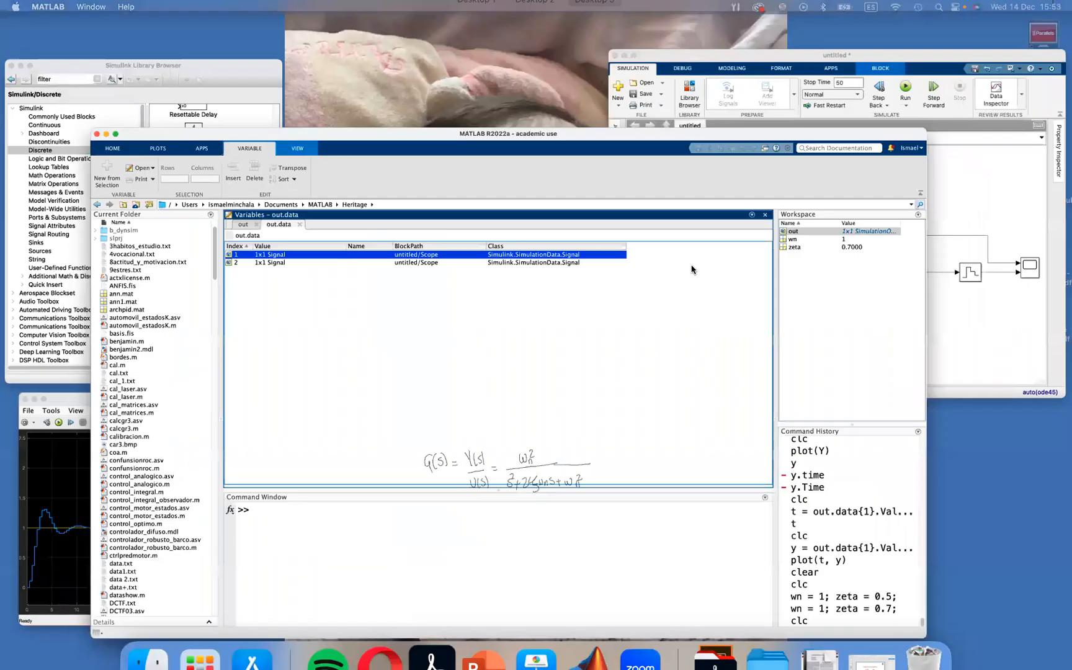
{"action": "left_click", "coordinate": [1000, 235]}
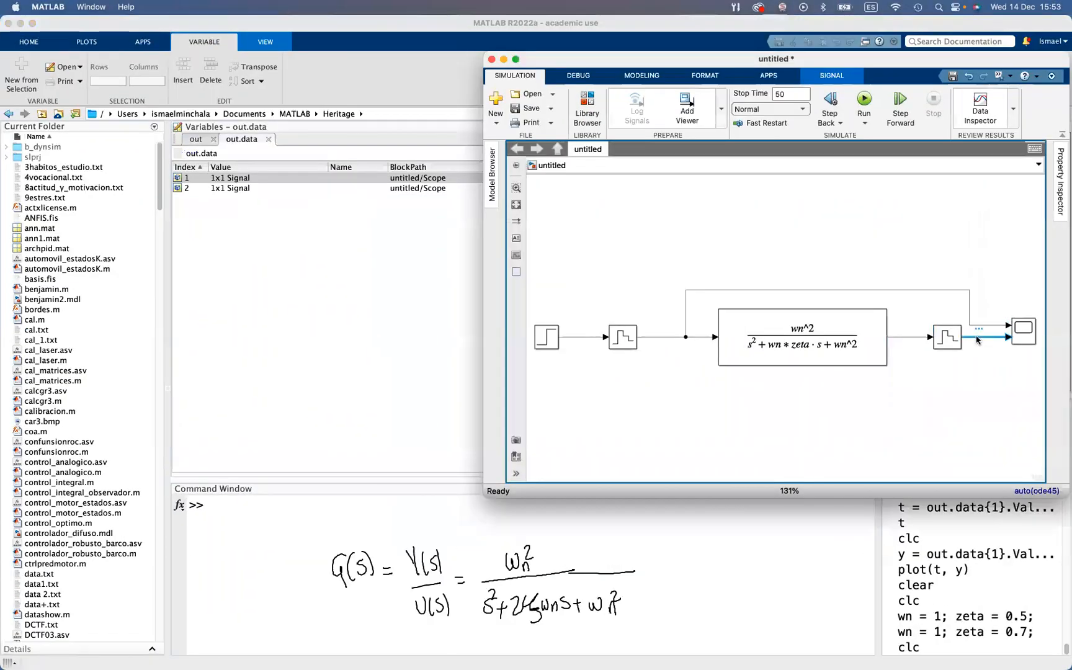
{"action": "left_click", "coordinate": [245, 195]}
{"action": "left_click", "coordinate": [248, 177]}
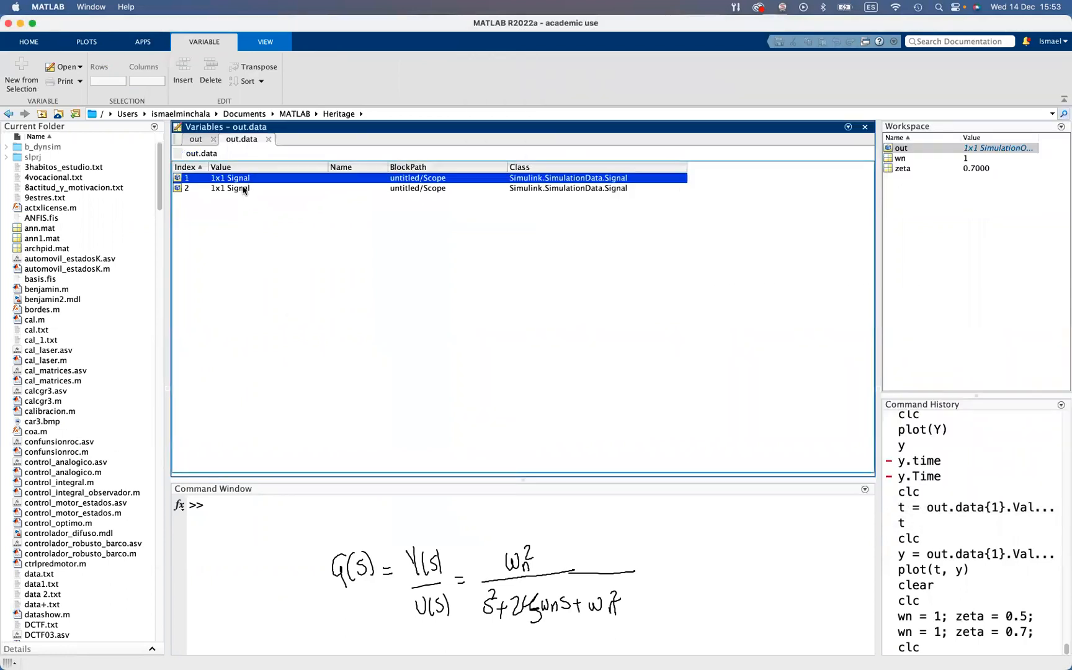
{"action": "left_click", "coordinate": [244, 188]}
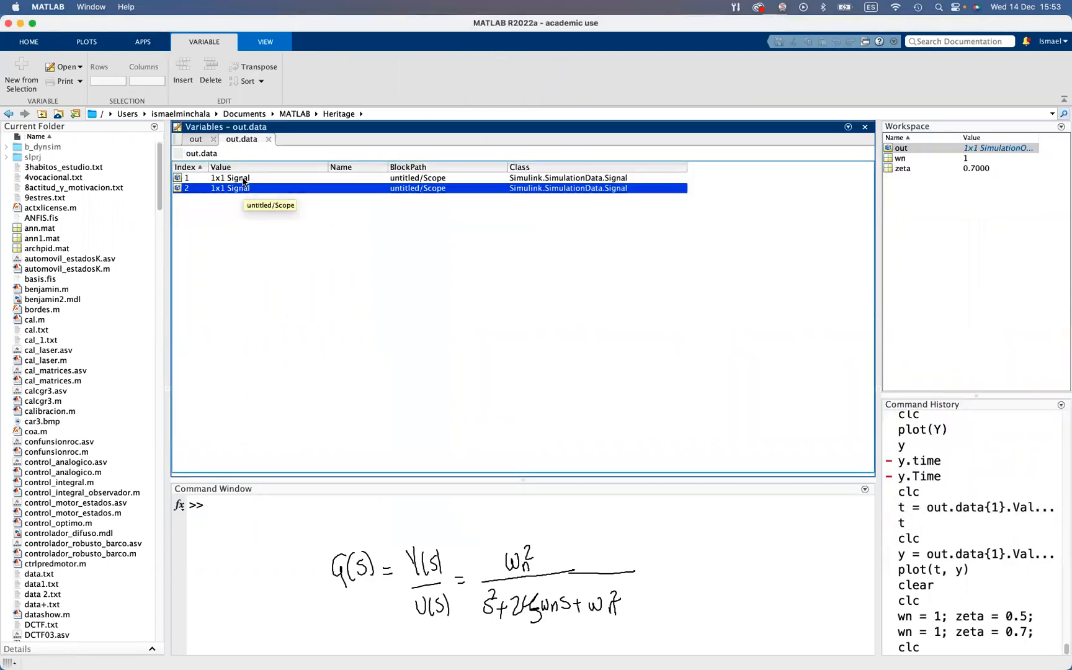
{"action": "double_click", "coordinate": [244, 180]}
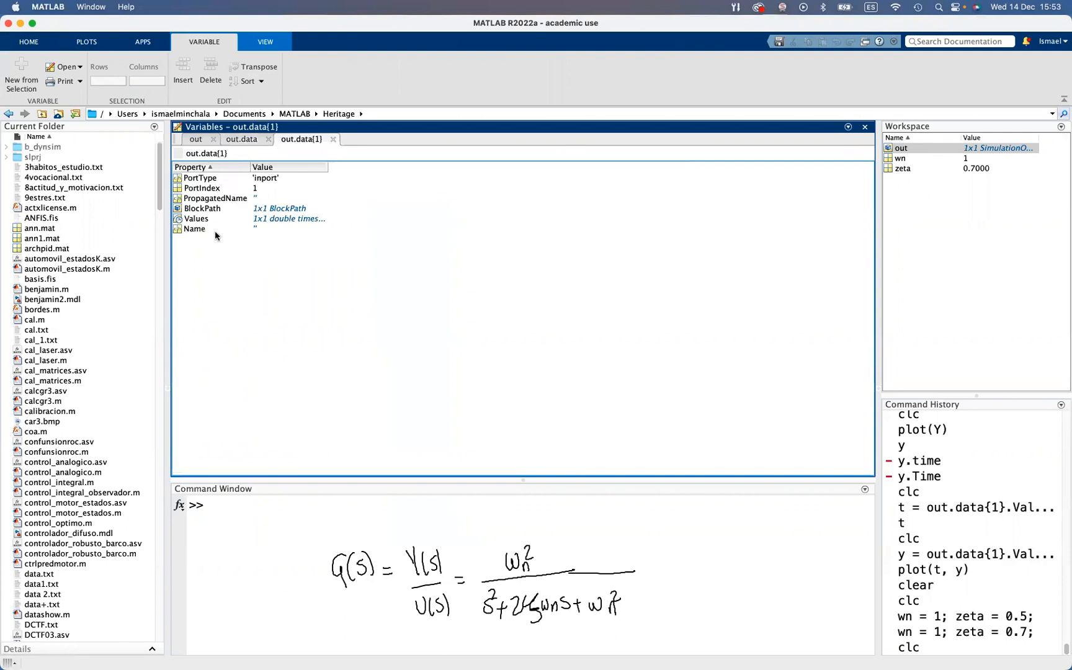
{"action": "double_click", "coordinate": [197, 220]}
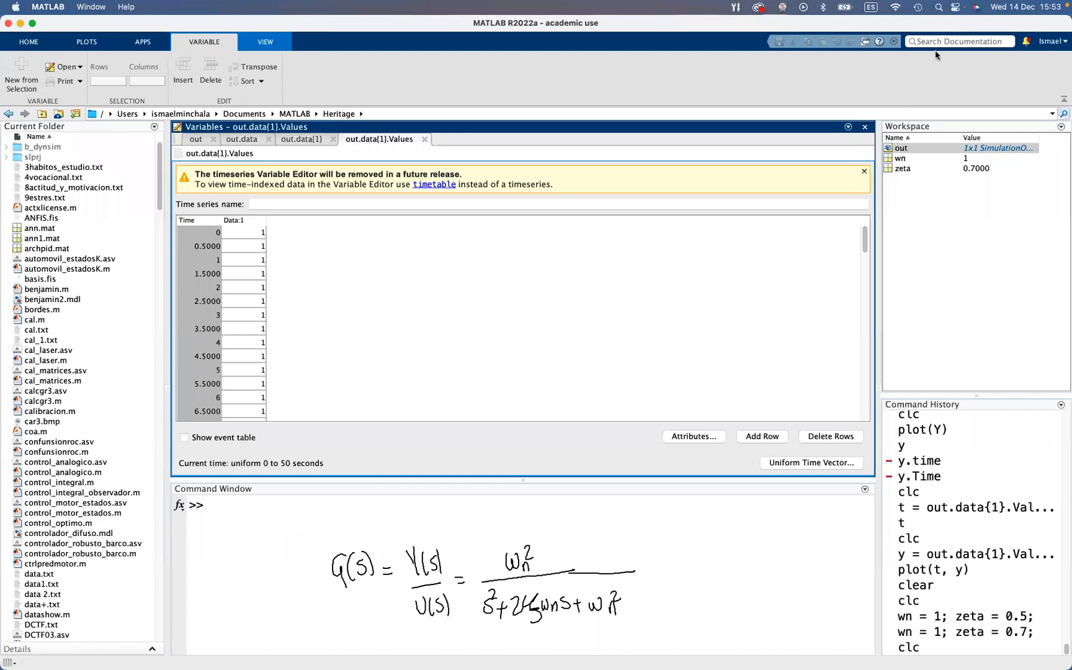
Copy the path of the first signal's values and define the time vector as t = out.data{1}.Values.Time;
{"action": "left_click", "coordinate": [953, 80]}
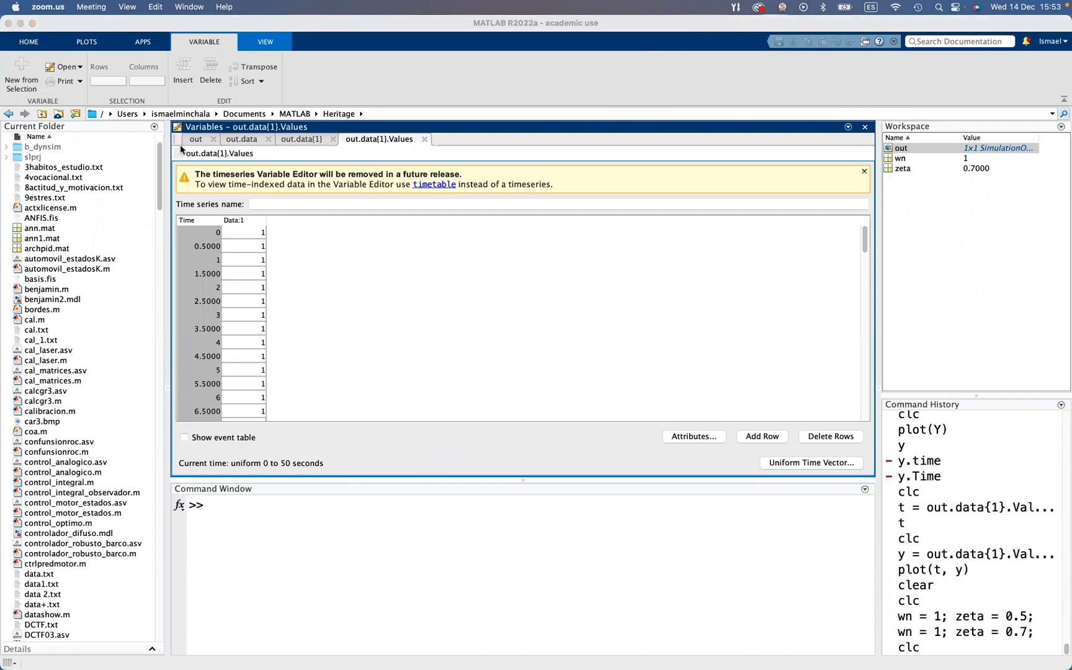
{"action": "left_click_drag", "start_coordinate": [188, 154], "coordinate": [249, 155]}
{"action": "left_click_drag", "start_coordinate": [186, 156], "coordinate": [251, 157]}
{"action": "left_click", "coordinate": [376, 507]}
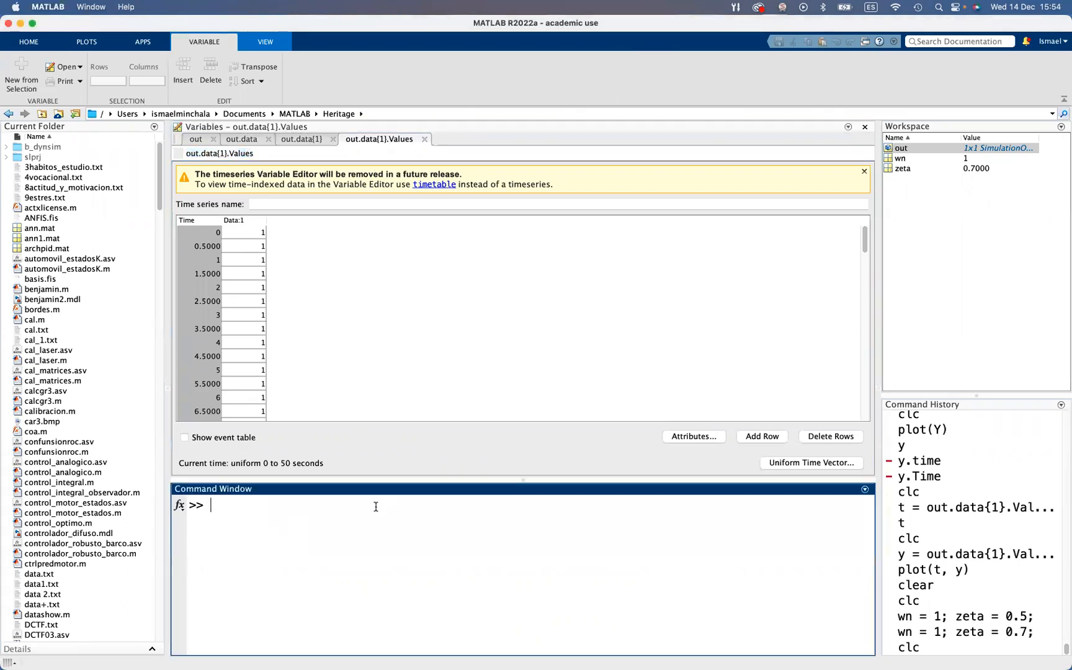
{"action": "type", "text": "t ="}
{"action": "type", "text": "out.data{1}.Values"}
{"action": "type", "text": ".Time"}
{"action": "key", "text": "BackSpace"}
{"action": "type", "text": "me;"}
{"action": "key", "text": "Return"}
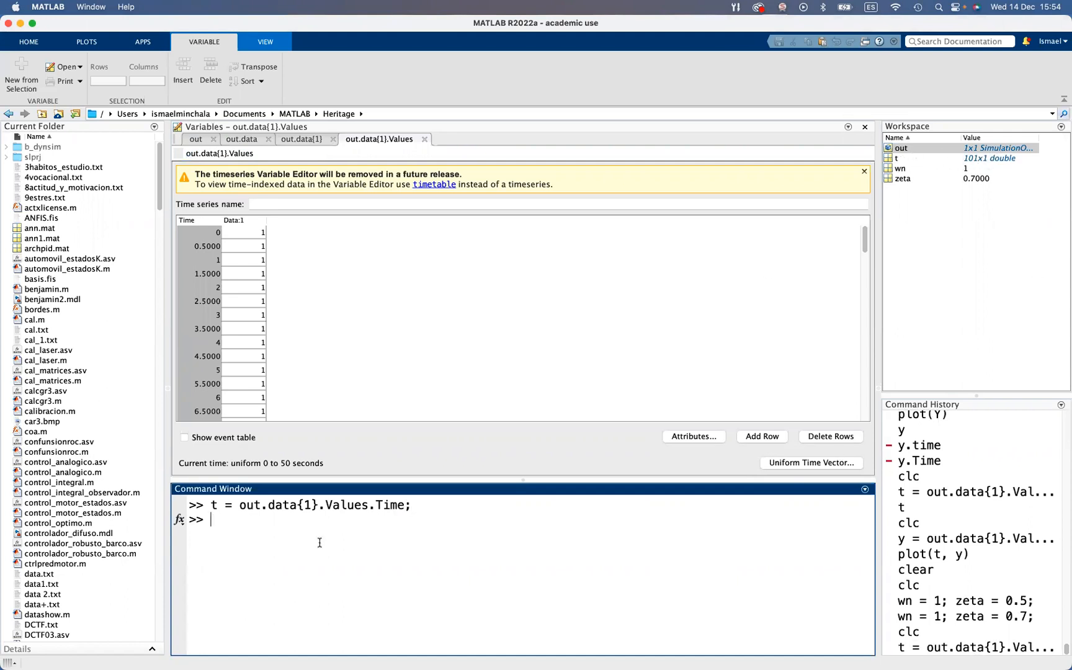
Define the input signal vector with u = out.data{1}.Values.Data; in the Command Window
{"action": "key", "text": "BackSpace"}
{"action": "type", "text": "u = out.data{1}.Values"}
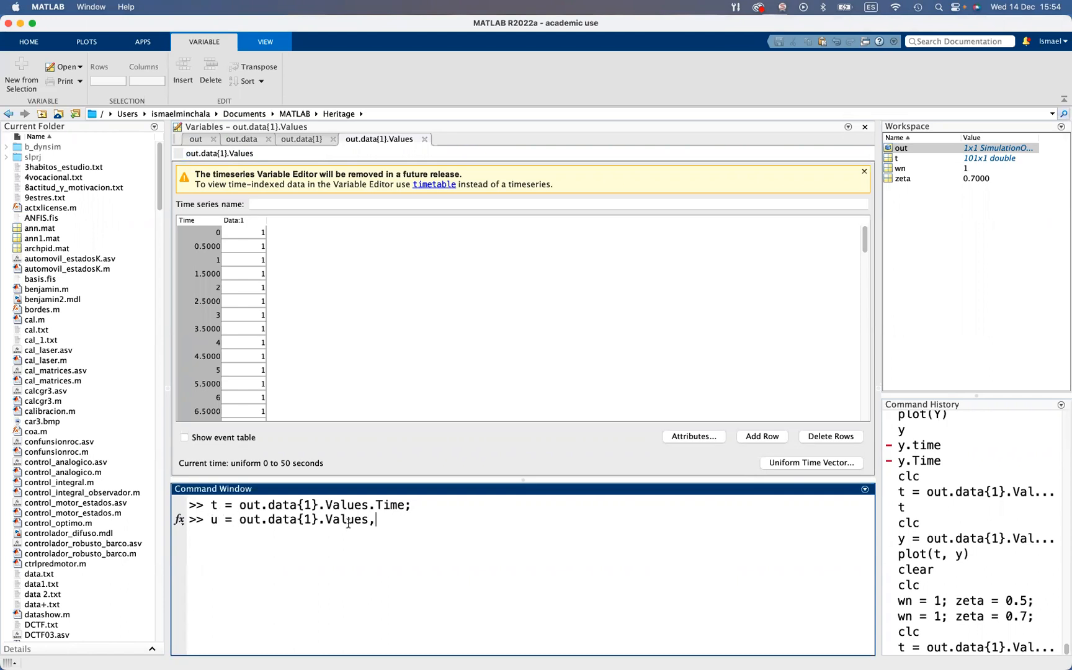
{"action": "type", "text": ".Data;"}
{"action": "key", "text": "Return"}
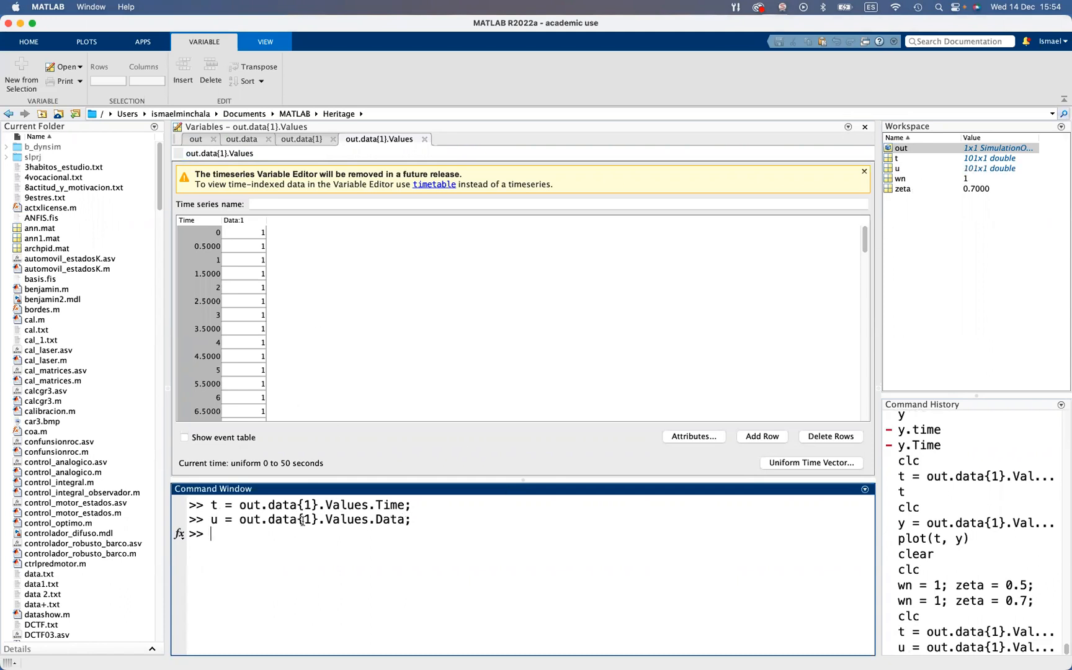
Recall the u definition and rework it to run y = out.data{2}.Values.Data;
{"action": "key", "text": "Up"}
{"action": "key", "text": "Home"}
{"action": "key", "text": "Delete"}
{"action": "type", "text": "y"}
{"action": "double_click", "coordinate": [309, 534]}
{"action": "type", "text": "2"}
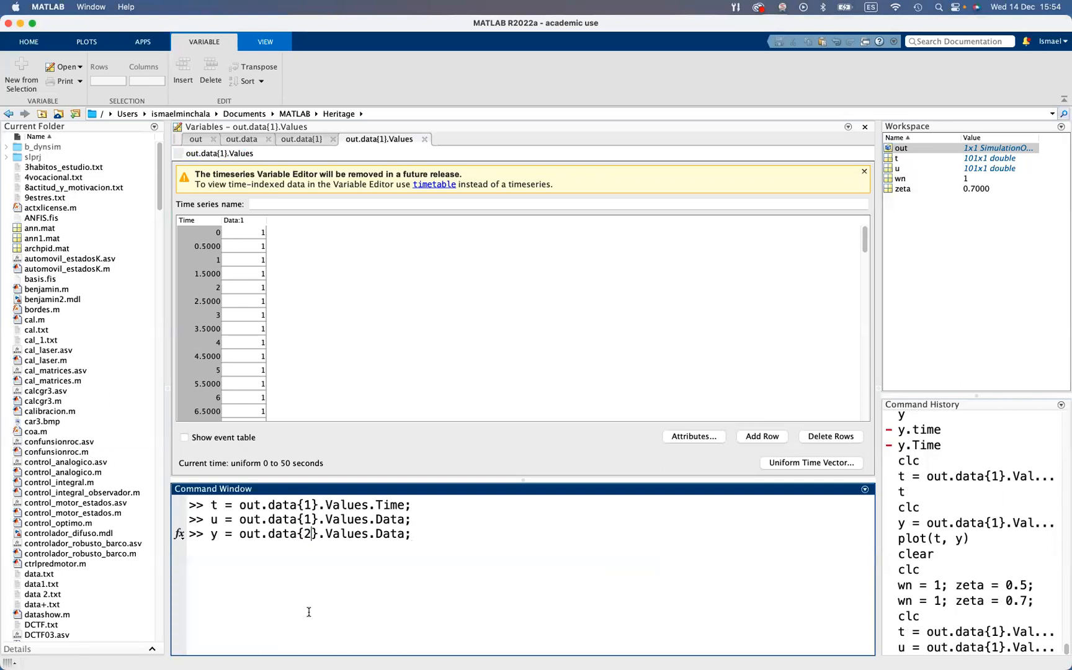
{"action": "left_click", "coordinate": [410, 527]}
{"action": "key", "text": "Return"}
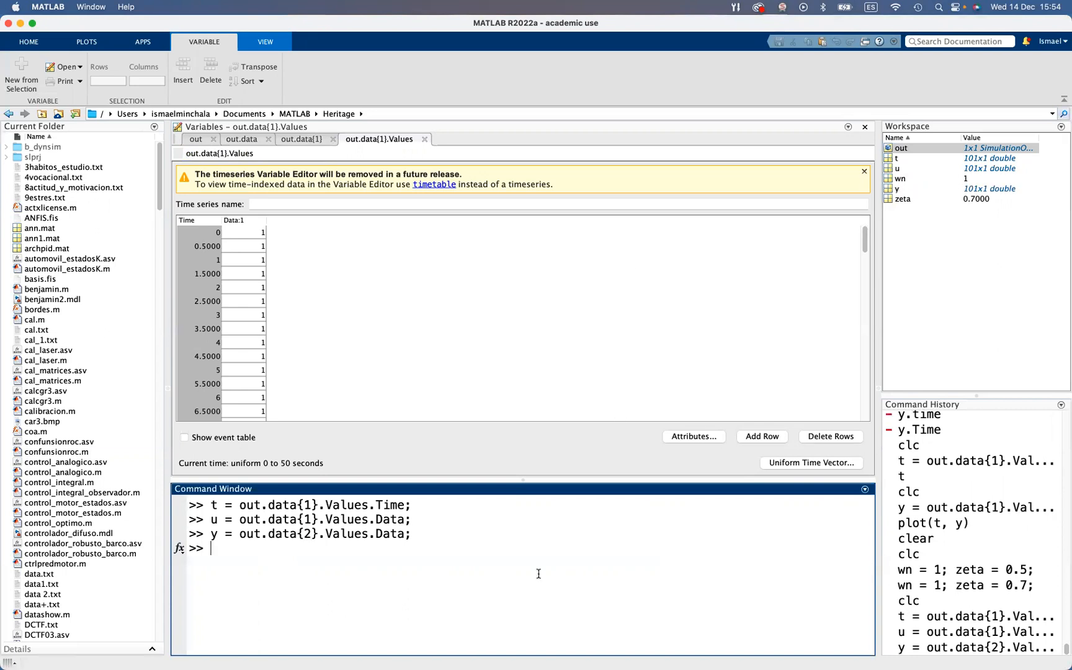
Close the Variables editor, plot both signals over time with plot(t, u, t, y), and close the figure after viewing it
{"action": "left_click", "coordinate": [865, 127]}
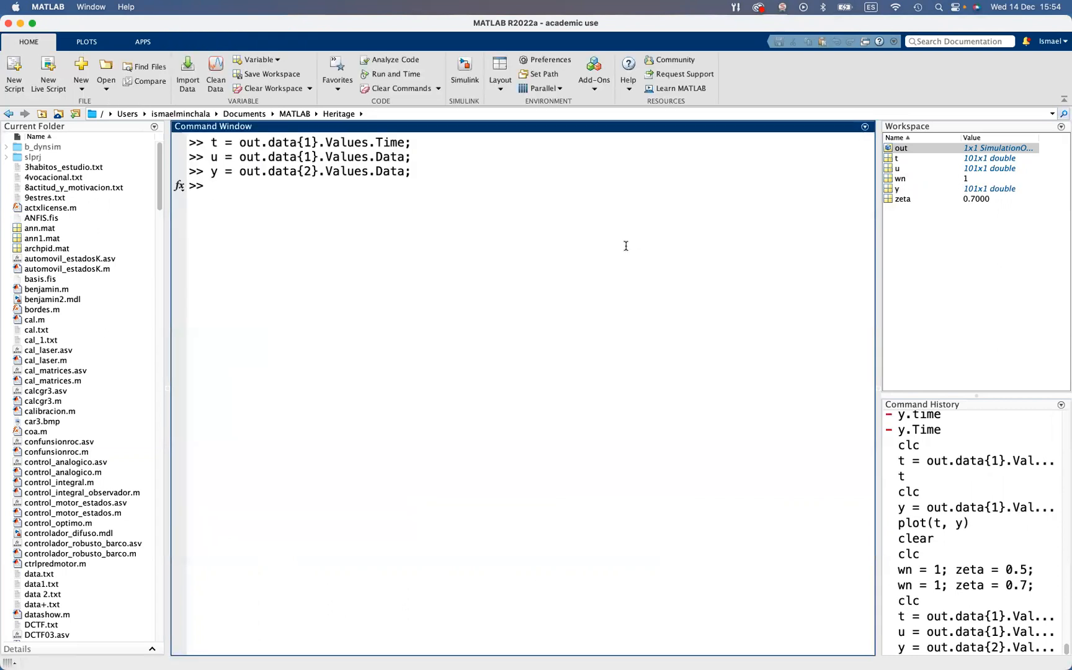
{"action": "type", "text": "plot(t, u, y"}
{"action": "type", "text": "y)"}
{"action": "key", "text": "Return"}
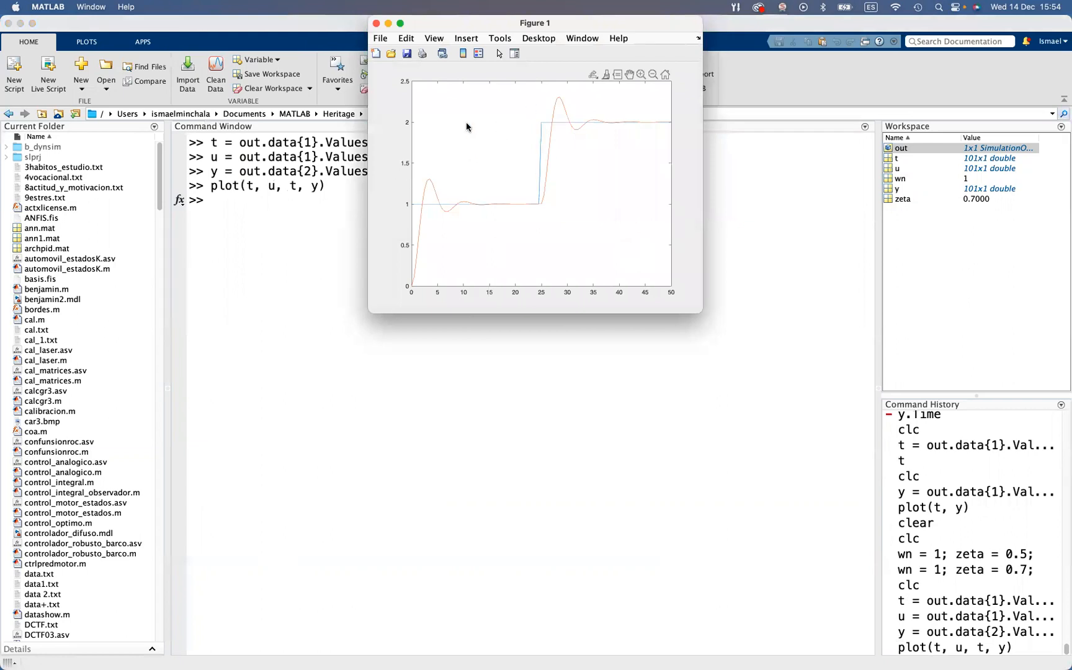
{"action": "left_click", "coordinate": [376, 23]}
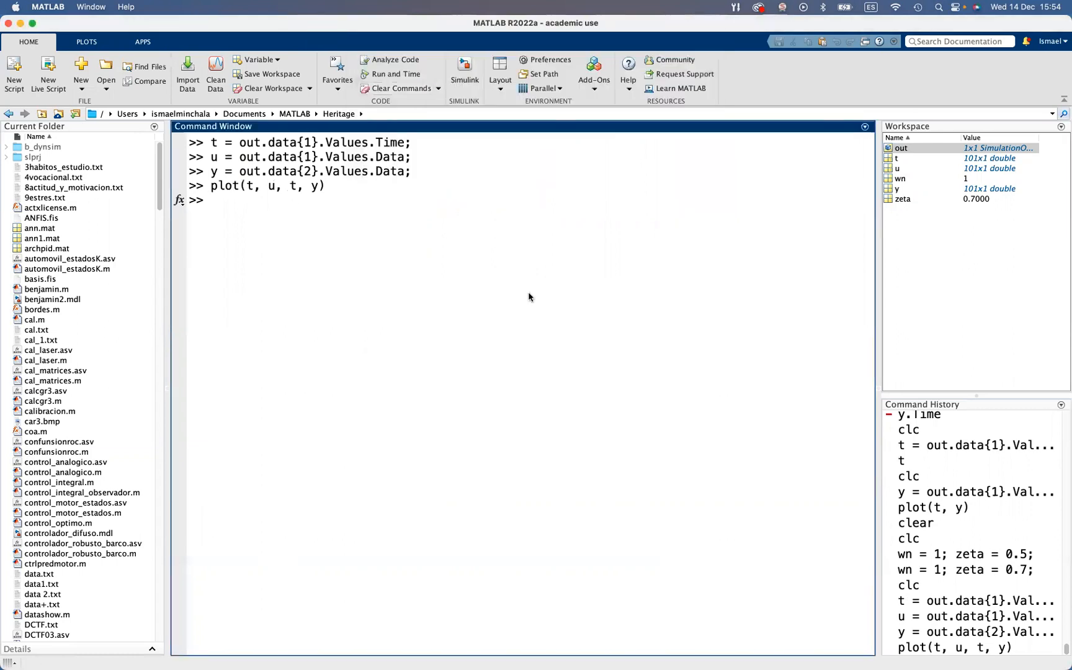
Bring the Simulink model window back to the front
{"action": "key", "text": "ctrl+Up"}
{"action": "left_click", "coordinate": [843, 234]}
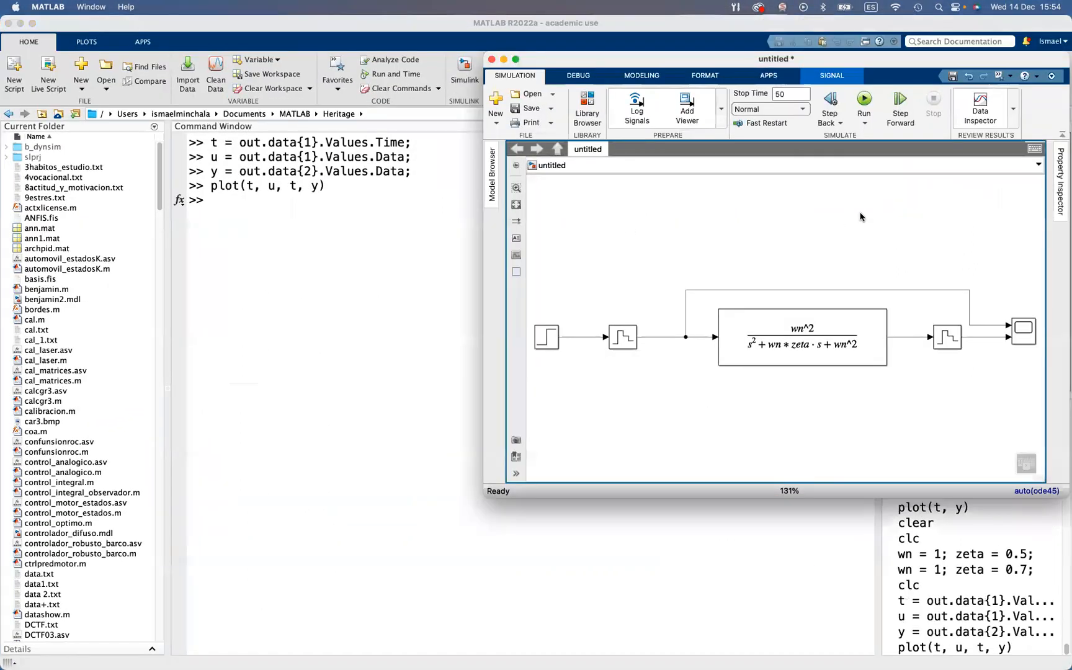
{"action": "left_click", "coordinate": [861, 217]}
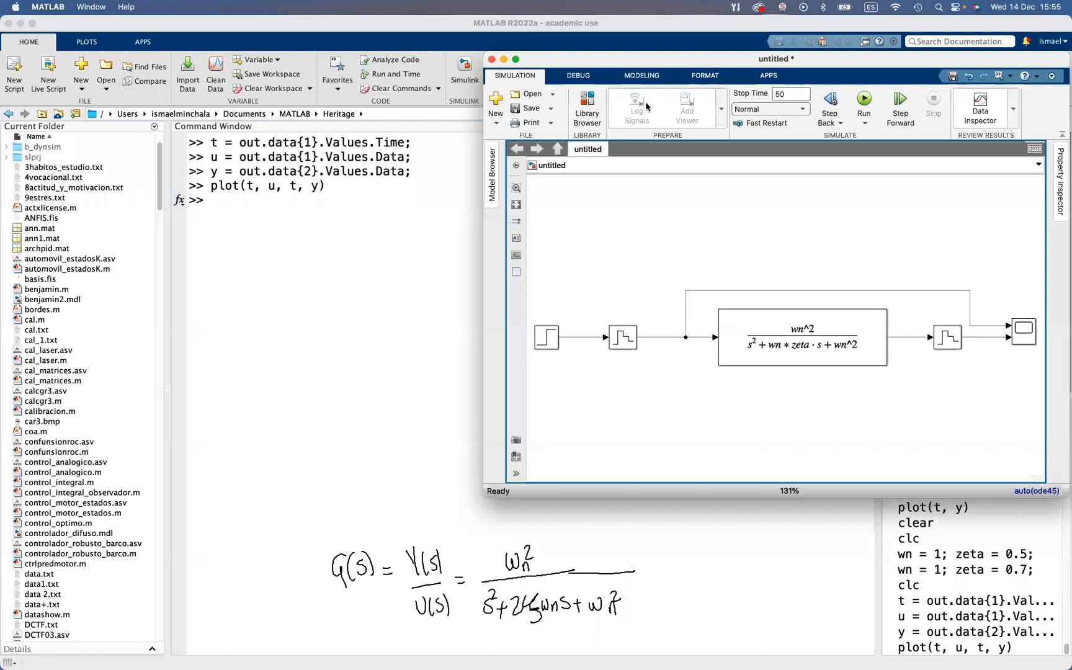
Select the whole handwritten G(s) transfer function annotation and move it left to free space beside it
{"action": "left_click", "coordinate": [682, 90]}
{"action": "mouse_move", "coordinate": [318, 515]}
{"action": "left_mouse_down"}
{"action": "mouse_move", "coordinate": [410, 598]}
{"action": "mouse_move", "coordinate": [637, 625]}
{"action": "left_mouse_up"}
{"action": "left_click_drag", "start_coordinate": [627, 572], "coordinate": [490, 559]}
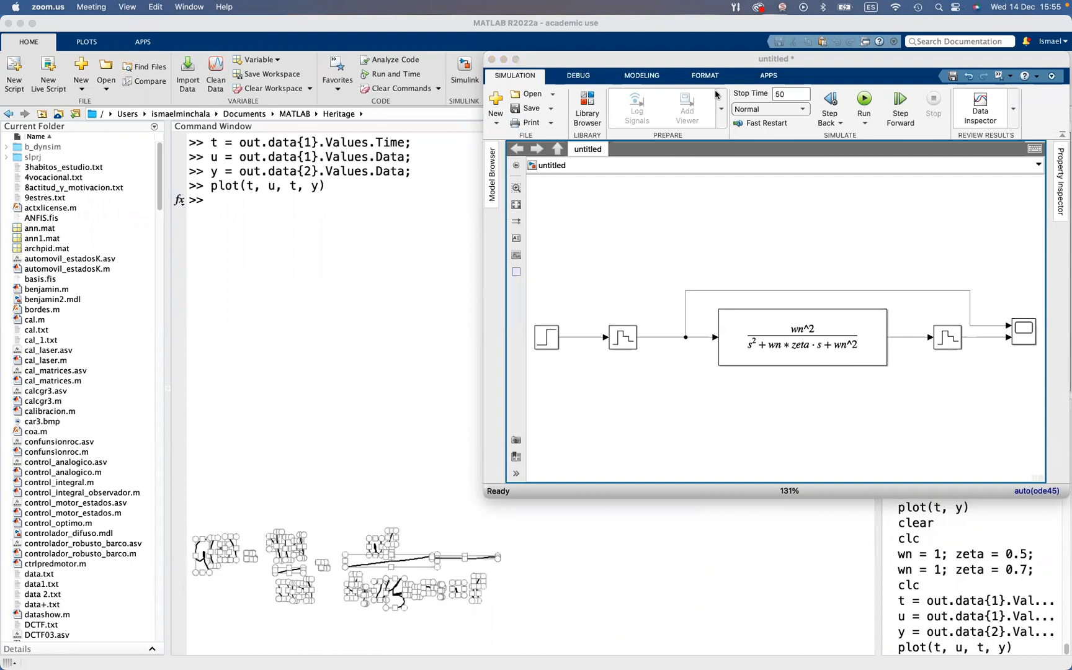
Handwrite an arrow after the transfer function, followed by Y(s)(s² + 2ζωn s + ωn²) = ωn² U(s)
{"action": "left_click", "coordinate": [750, 93]}
{"action": "left_click", "coordinate": [267, 192]}
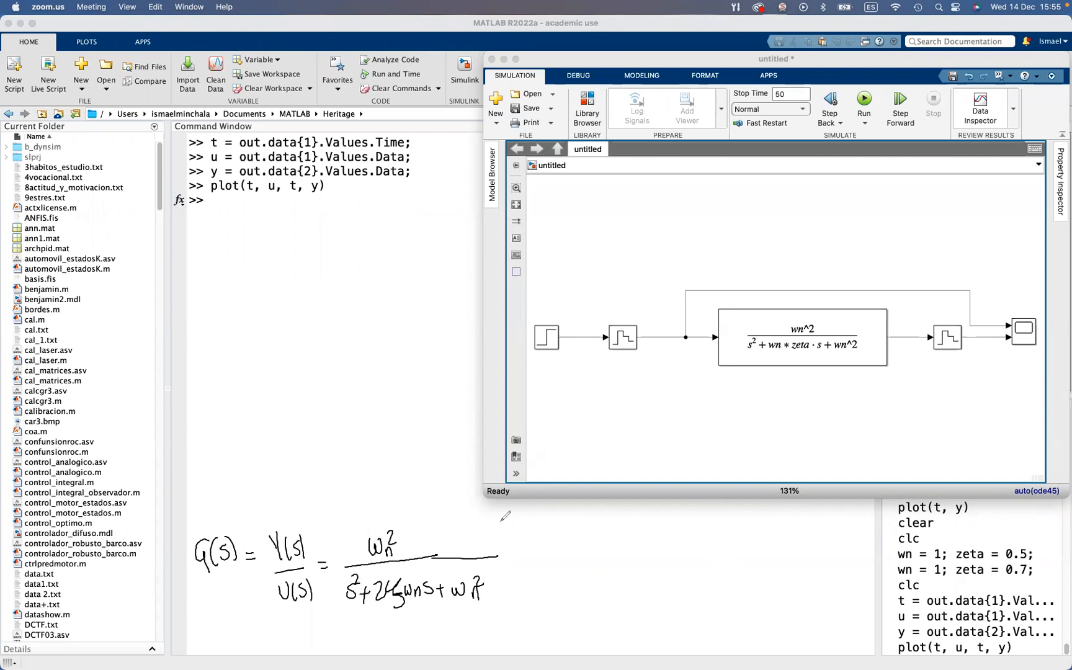
{"action": "mouse_move", "coordinate": [519, 561]}
{"action": "left_mouse_down"}
{"action": "mouse_move", "coordinate": [564, 562]}
{"action": "mouse_move", "coordinate": [552, 566]}
{"action": "left_mouse_up"}
{"action": "mouse_move", "coordinate": [582, 534]}
{"action": "left_mouse_down"}
{"action": "mouse_move", "coordinate": [593, 562]}
{"action": "mouse_move", "coordinate": [638, 561]}
{"action": "left_mouse_up"}
{"action": "mouse_move", "coordinate": [660, 527]}
{"action": "left_mouse_down"}
{"action": "mouse_move", "coordinate": [648, 551]}
{"action": "mouse_move", "coordinate": [668, 534]}
{"action": "mouse_move", "coordinate": [678, 544]}
{"action": "left_mouse_up"}
{"action": "mouse_move", "coordinate": [673, 537]}
{"action": "left_mouse_down"}
{"action": "mouse_move", "coordinate": [672, 549]}
{"action": "mouse_move", "coordinate": [712, 538]}
{"action": "mouse_move", "coordinate": [721, 549]}
{"action": "mouse_move", "coordinate": [712, 557]}
{"action": "mouse_move", "coordinate": [737, 535]}
{"action": "mouse_move", "coordinate": [752, 548]}
{"action": "mouse_move", "coordinate": [787, 539]}
{"action": "left_mouse_up"}
{"action": "mouse_move", "coordinate": [781, 532]}
{"action": "left_mouse_down"}
{"action": "mouse_move", "coordinate": [781, 547]}
{"action": "mouse_move", "coordinate": [806, 536]}
{"action": "mouse_move", "coordinate": [819, 545]}
{"action": "left_mouse_up"}
{"action": "mouse_move", "coordinate": [819, 520]}
{"action": "left_mouse_down"}
{"action": "mouse_move", "coordinate": [826, 548]}
{"action": "mouse_move", "coordinate": [849, 537]}
{"action": "left_mouse_up"}
{"action": "mouse_move", "coordinate": [840, 544]}
{"action": "left_mouse_down"}
{"action": "mouse_move", "coordinate": [901, 521]}
{"action": "mouse_move", "coordinate": [904, 546]}
{"action": "left_mouse_up"}
{"action": "left_click_drag", "start_coordinate": [916, 522], "coordinate": [918, 541]}
{"action": "mouse_move", "coordinate": [912, 531]}
{"action": "left_mouse_down"}
{"action": "mouse_move", "coordinate": [922, 529]}
{"action": "mouse_move", "coordinate": [920, 549]}
{"action": "left_mouse_up"}
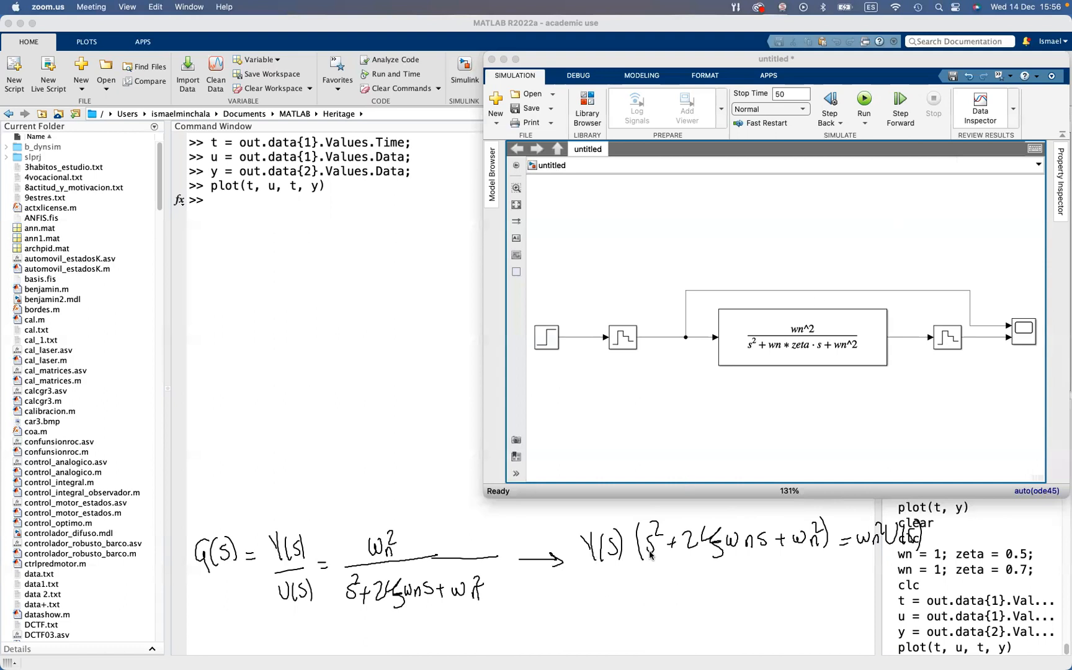
Handwrite the time-domain equation in blue below and rework its signs to read ÿ(t) = −2ζωn ẏ(t) − ωn² y(t) + ωn² u(t)
{"action": "mouse_move", "coordinate": [574, 590]}
{"action": "left_mouse_down"}
{"action": "mouse_move", "coordinate": [580, 622]}
{"action": "mouse_move", "coordinate": [614, 589]}
{"action": "mouse_move", "coordinate": [659, 597]}
{"action": "mouse_move", "coordinate": [677, 583]}
{"action": "mouse_move", "coordinate": [699, 606]}
{"action": "mouse_move", "coordinate": [695, 577]}
{"action": "mouse_move", "coordinate": [730, 588]}
{"action": "mouse_move", "coordinate": [794, 577]}
{"action": "mouse_move", "coordinate": [802, 588]}
{"action": "mouse_move", "coordinate": [769, 570]}
{"action": "mouse_move", "coordinate": [853, 588]}
{"action": "mouse_move", "coordinate": [858, 575]}
{"action": "mouse_move", "coordinate": [870, 594]}
{"action": "mouse_move", "coordinate": [876, 575]}
{"action": "mouse_move", "coordinate": [881, 591]}
{"action": "left_mouse_up"}
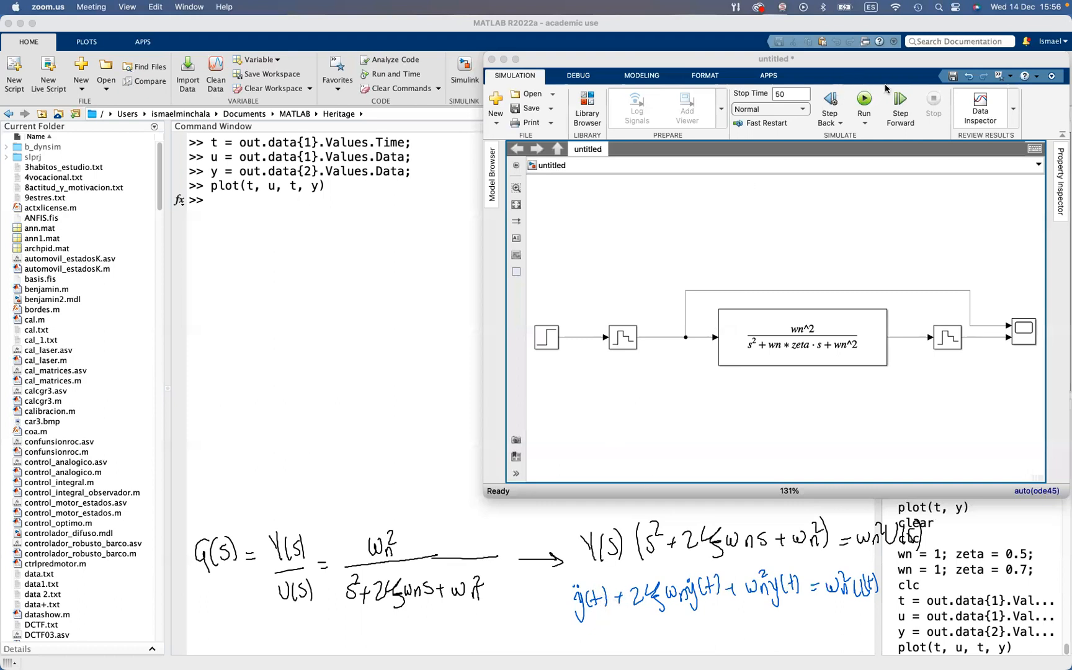
{"action": "left_click", "coordinate": [619, 598]}
{"action": "left_click", "coordinate": [735, 585]}
{"action": "left_click", "coordinate": [817, 581]}
{"action": "left_click", "coordinate": [818, 585]}
{"action": "left_click_drag", "start_coordinate": [611, 587], "coordinate": [620, 587]}
{"action": "left_click_drag", "start_coordinate": [611, 592], "coordinate": [630, 589]}
{"action": "left_click_drag", "start_coordinate": [810, 582], "coordinate": [809, 597]}
{"action": "left_click_drag", "start_coordinate": [805, 590], "coordinate": [813, 589]}
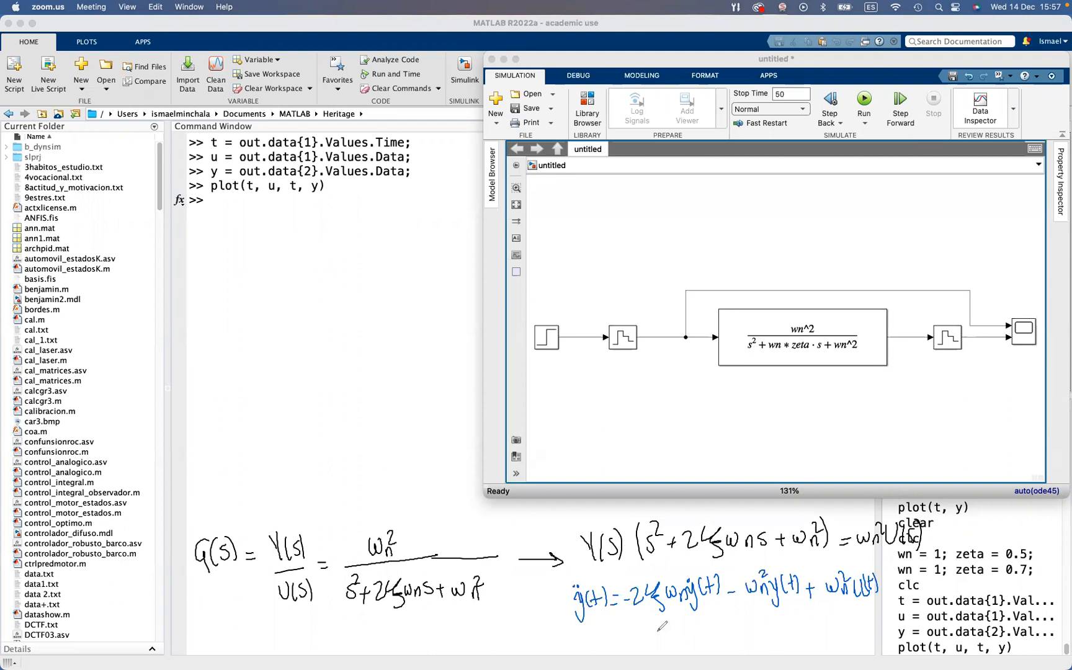
Draw upward arrows under ζ and ωn in the blue equation and return to the main MATLAB window
{"action": "left_click_drag", "start_coordinate": [656, 637], "coordinate": [680, 616]}
{"action": "left_click_drag", "start_coordinate": [242, 194], "coordinate": [316, 196]}
{"action": "left_click", "coordinate": [430, 25]}
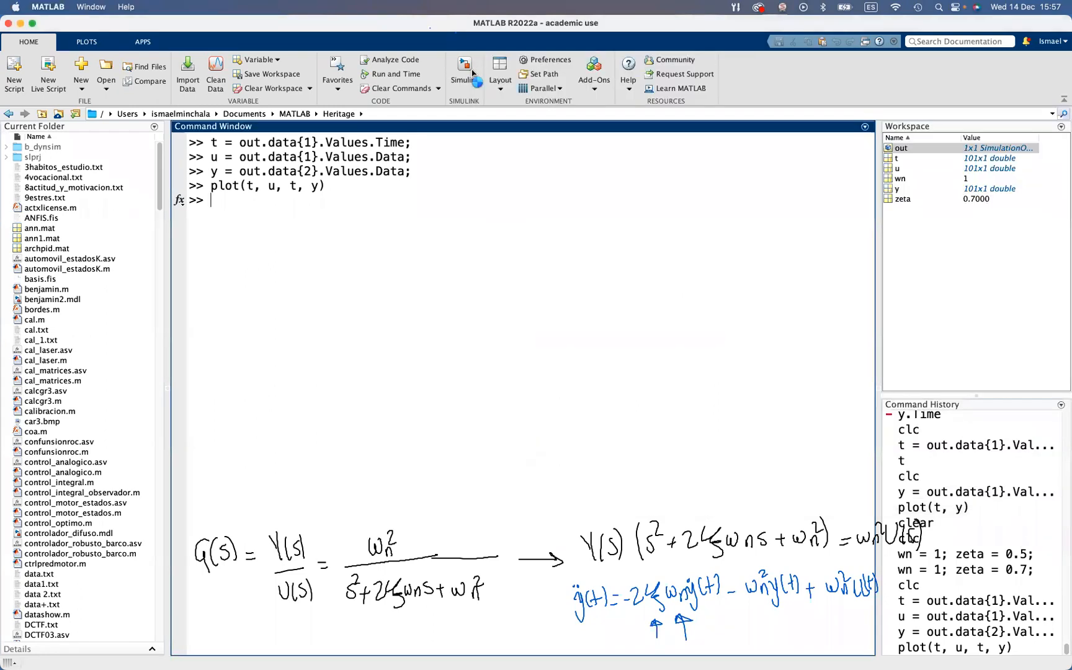
Create a blank Simulink model and resize and place its window above the handwritten equations
{"action": "left_click", "coordinate": [466, 68]}
{"action": "left_click", "coordinate": [398, 240]}
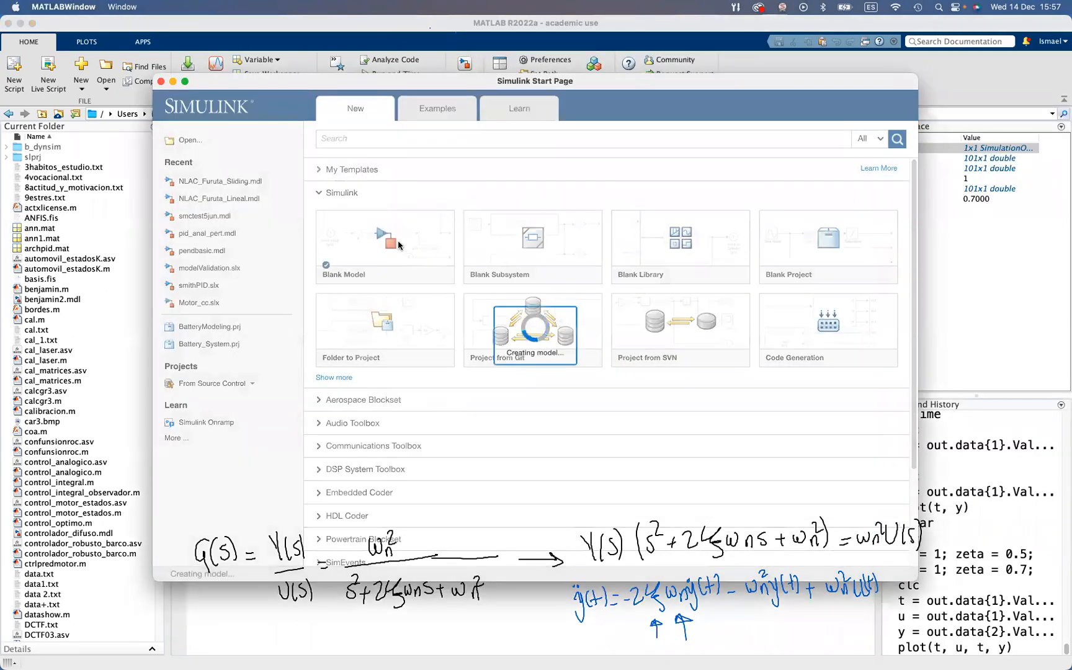
{"action": "left_click_drag", "start_coordinate": [401, 28], "coordinate": [575, 90]}
{"action": "left_click_drag", "start_coordinate": [775, 523], "coordinate": [904, 490]}
{"action": "left_click_drag", "start_coordinate": [635, 93], "coordinate": [789, 128]}
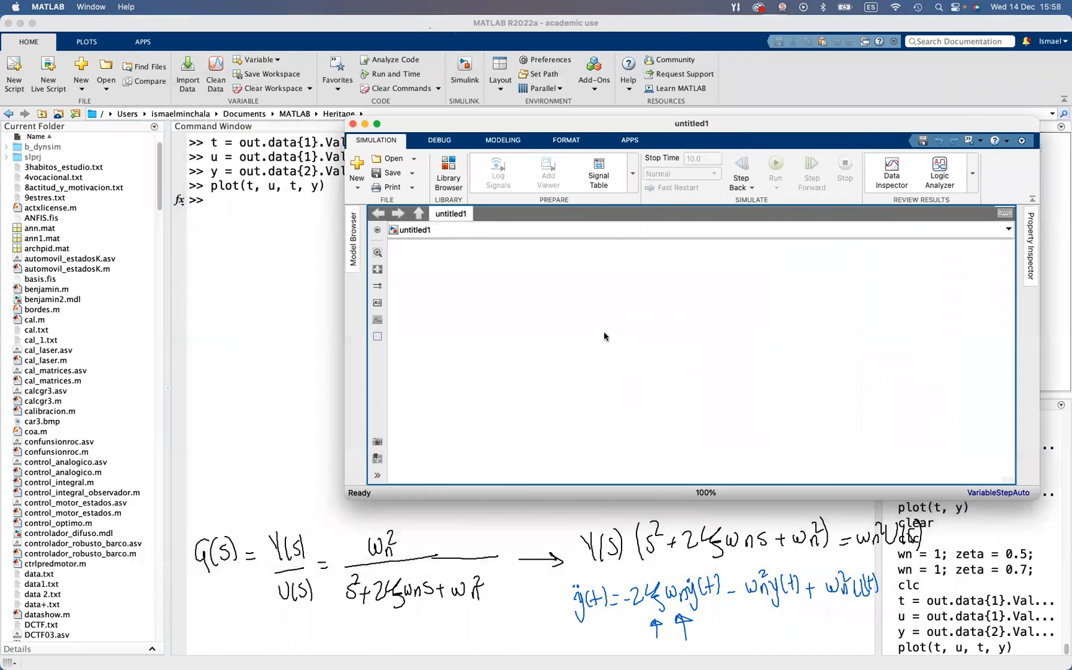
Place an Add block from the Math Operations library in the new model
{"action": "left_click", "coordinate": [449, 177]}
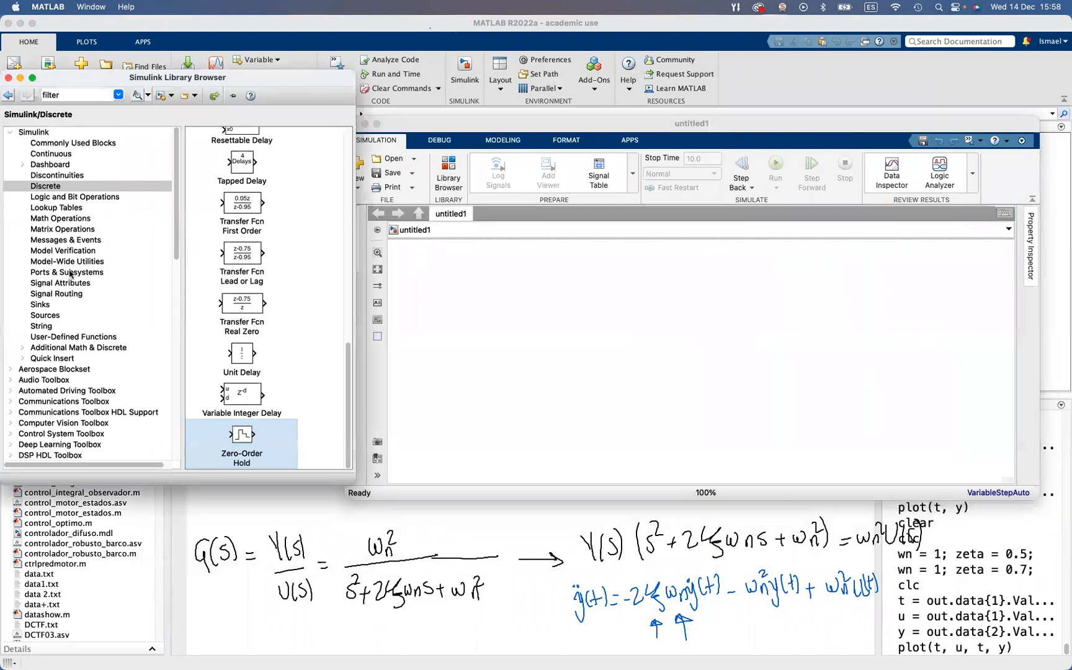
{"action": "left_click", "coordinate": [52, 219]}
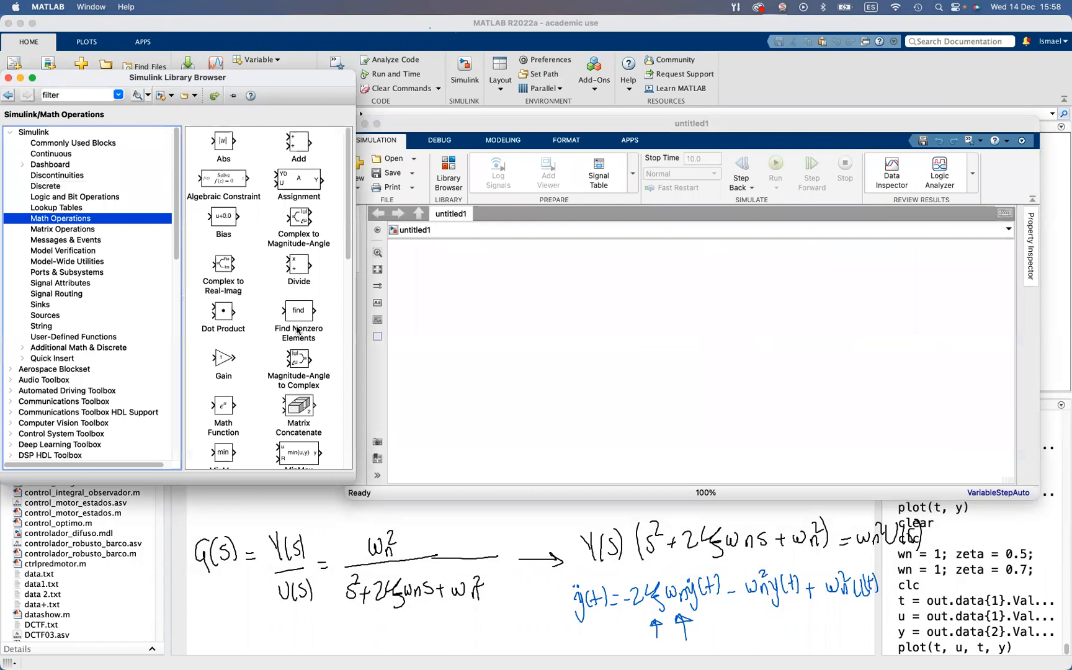
{"action": "scroll", "coordinate": [299, 329], "scroll_direction": "down", "scroll_amount": 5}
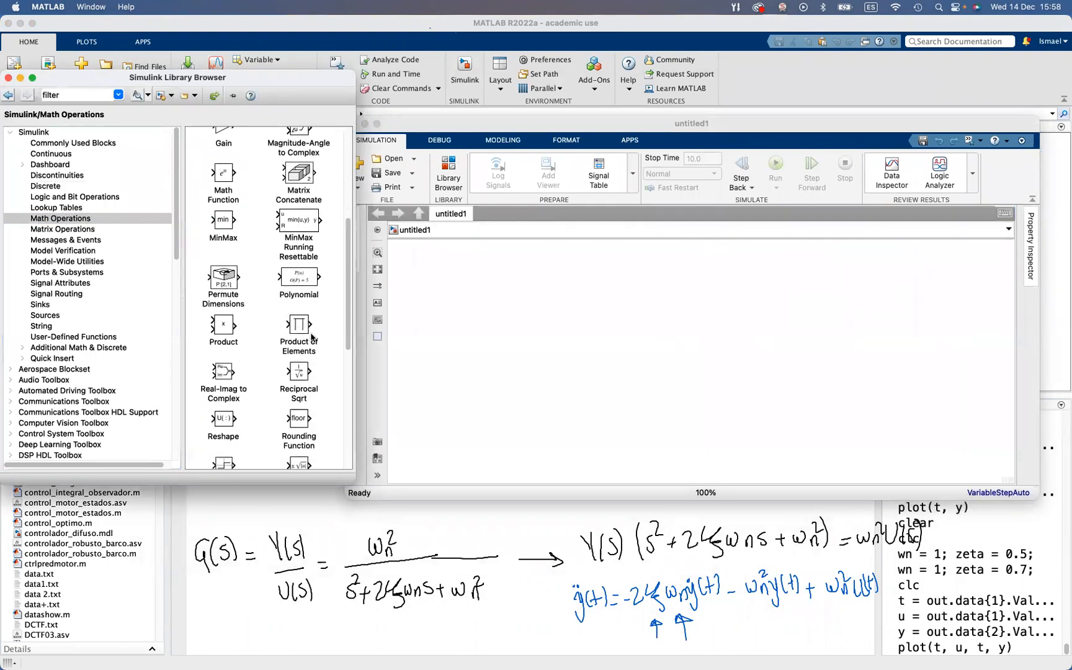
{"action": "scroll", "coordinate": [310, 335], "scroll_direction": "up", "scroll_amount": 5}
{"action": "left_click_drag", "start_coordinate": [296, 144], "coordinate": [586, 283]}
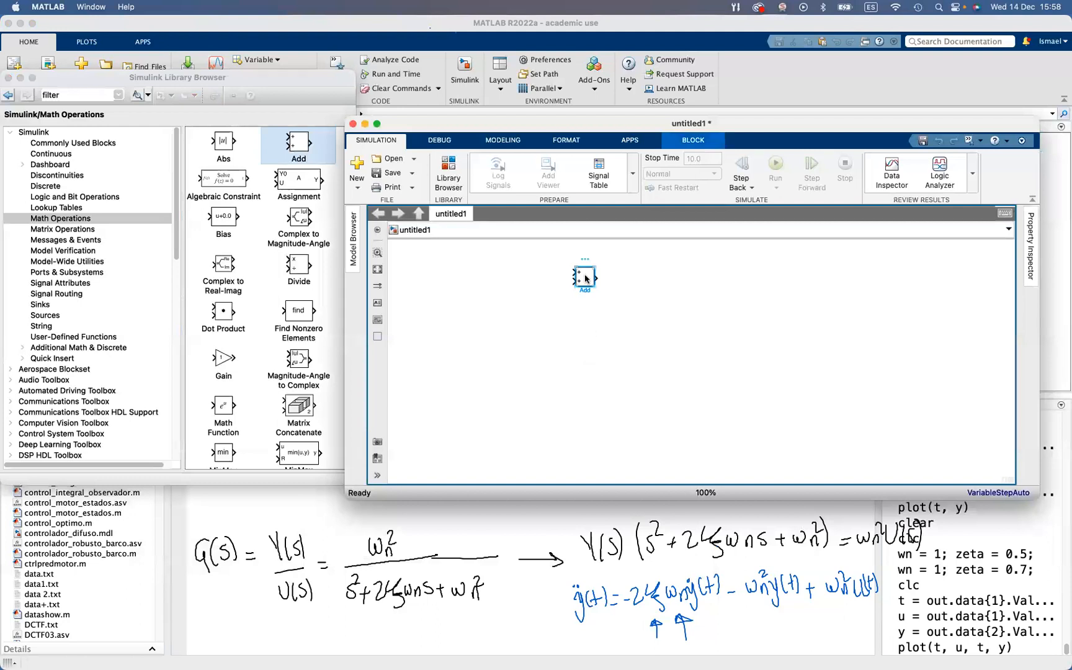
Set the Add block's list of signs to +-- and enlarge the block
{"action": "double_click", "coordinate": [586, 280]}
{"action": "key", "text": "BackSpace"}
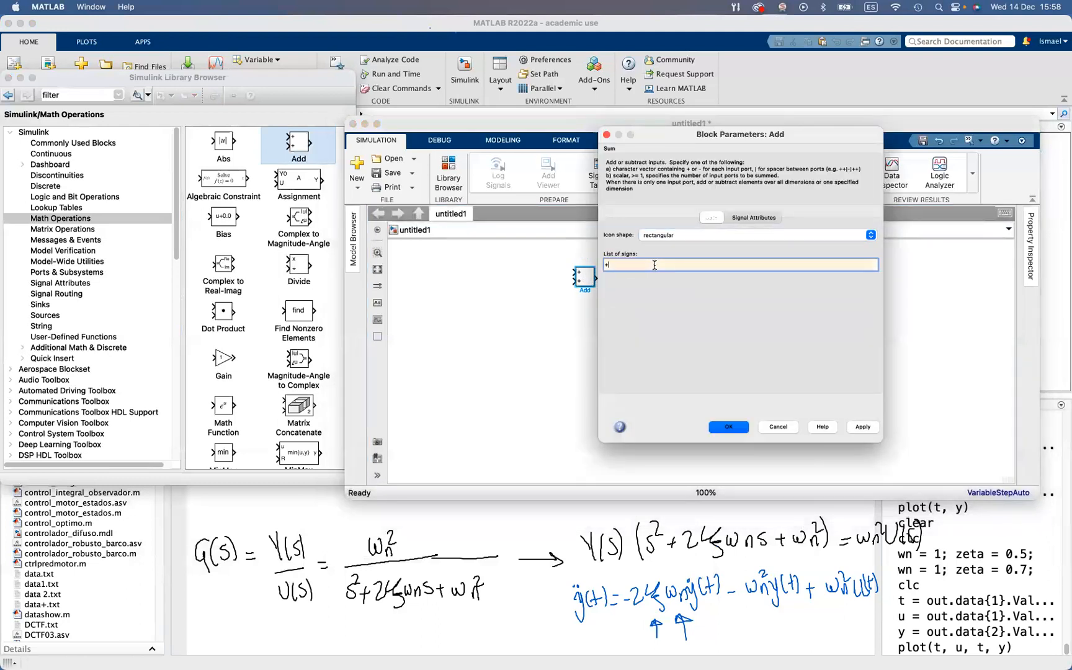
{"action": "left_click", "coordinate": [860, 431]}
{"action": "left_click", "coordinate": [737, 431]}
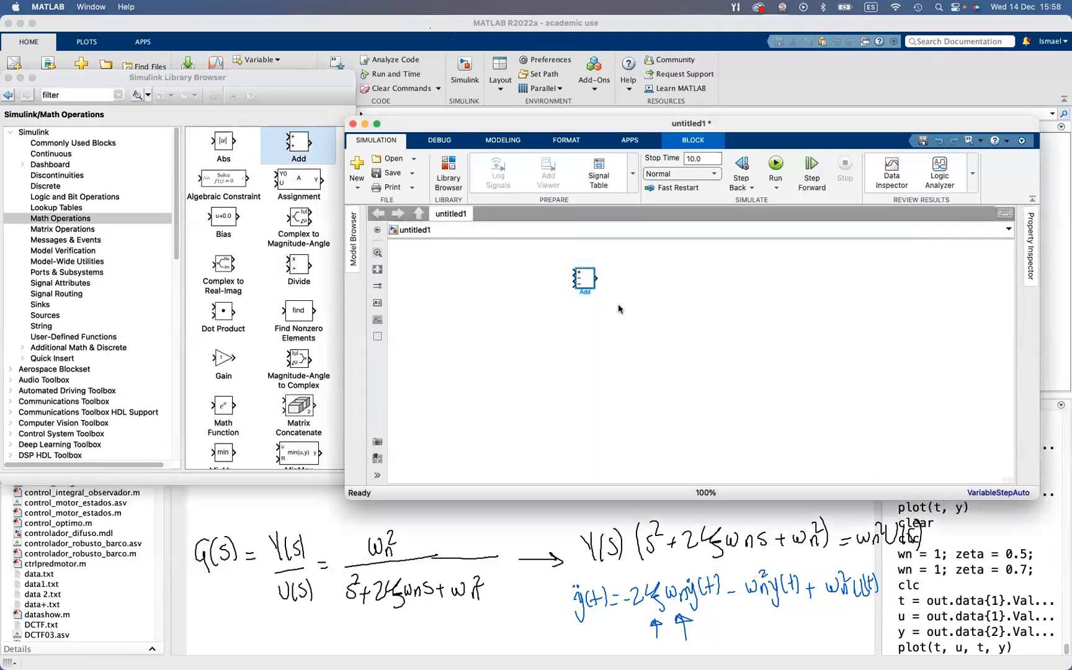
{"action": "left_click_drag", "start_coordinate": [595, 289], "coordinate": [595, 317]}
{"action": "left_click", "coordinate": [672, 374]}
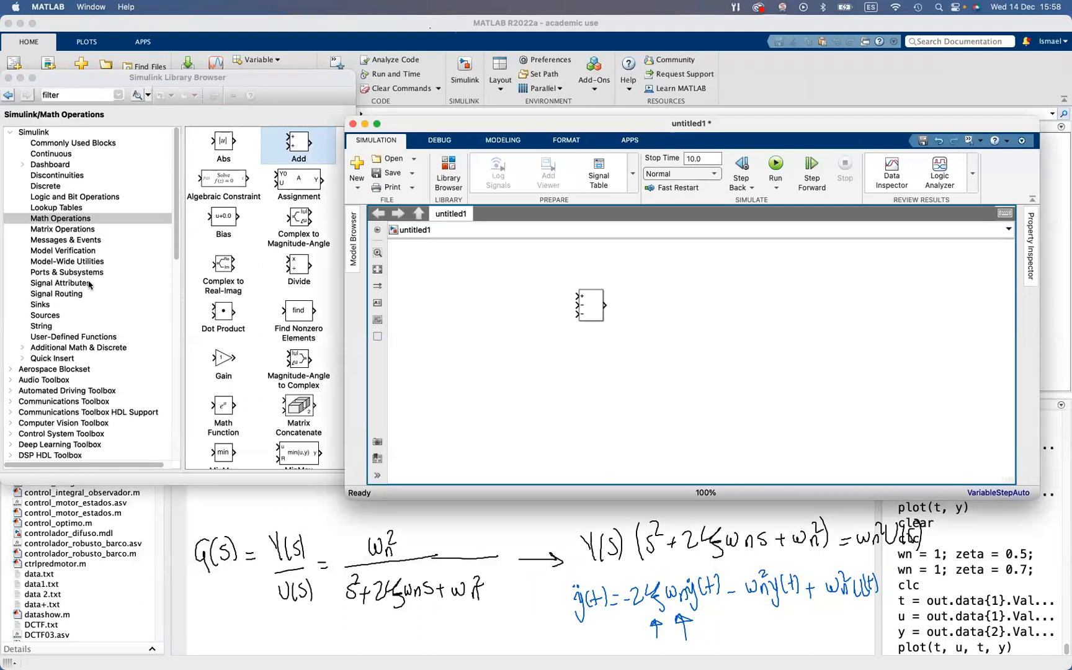
Add a Gain block connected to the Add block's positive input and set its gain to wn^2
{"action": "left_click_drag", "start_coordinate": [225, 360], "coordinate": [540, 301]}
{"action": "double_click", "coordinate": [541, 297]}
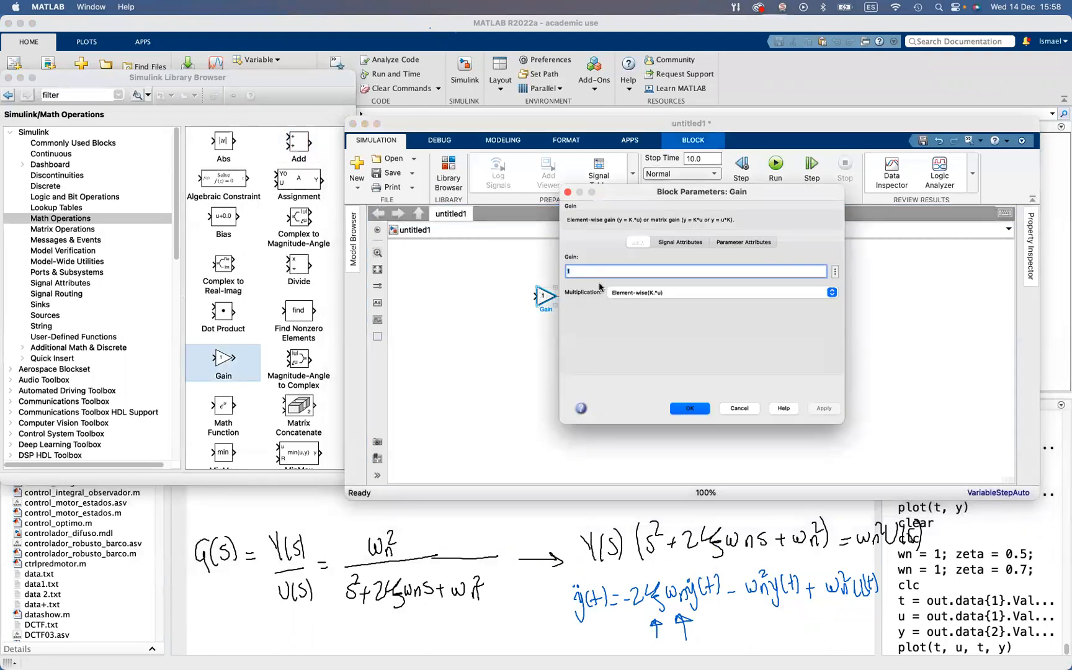
{"action": "type", "text": "wn^2"}
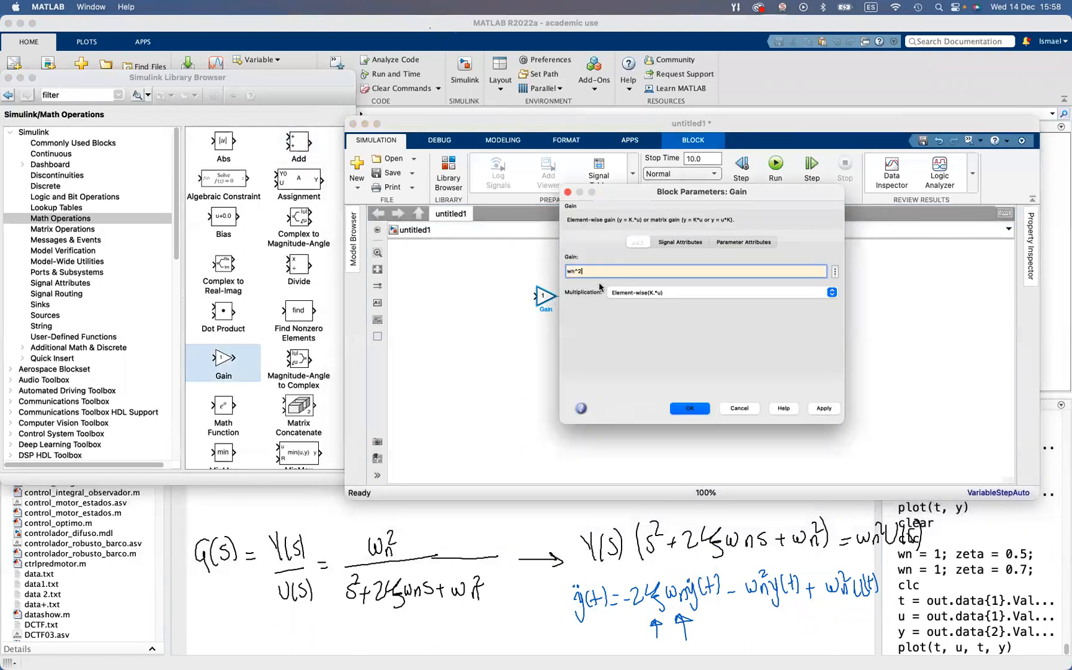
{"action": "left_click", "coordinate": [630, 428]}
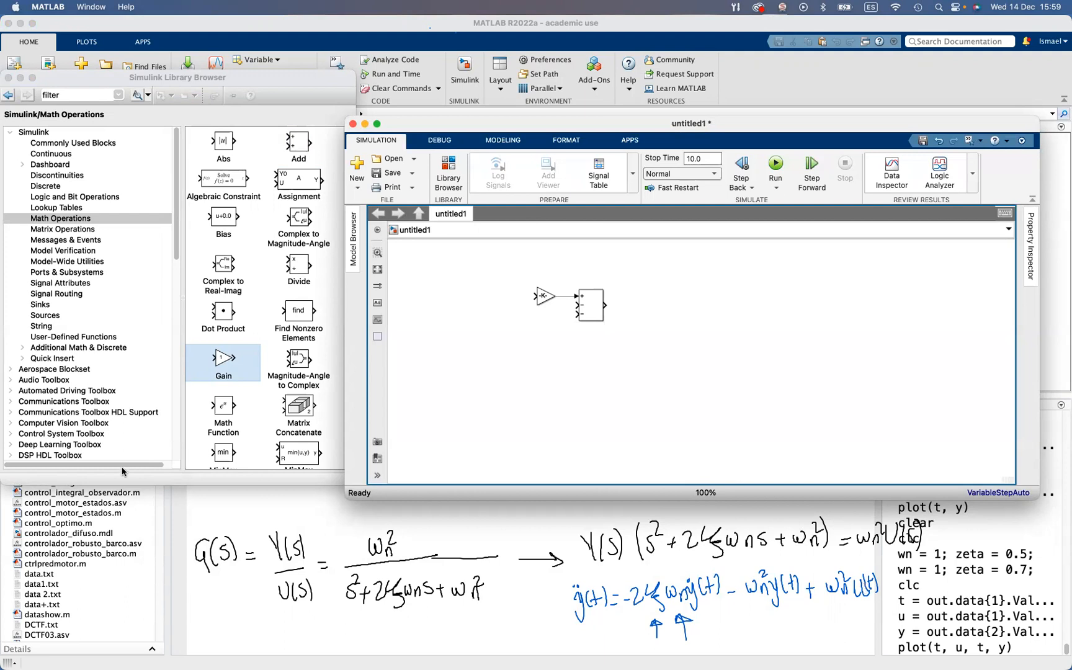
Look through the Ports & Subsystems and Signal Routing libraries for an input port block
{"action": "left_click", "coordinate": [83, 272]}
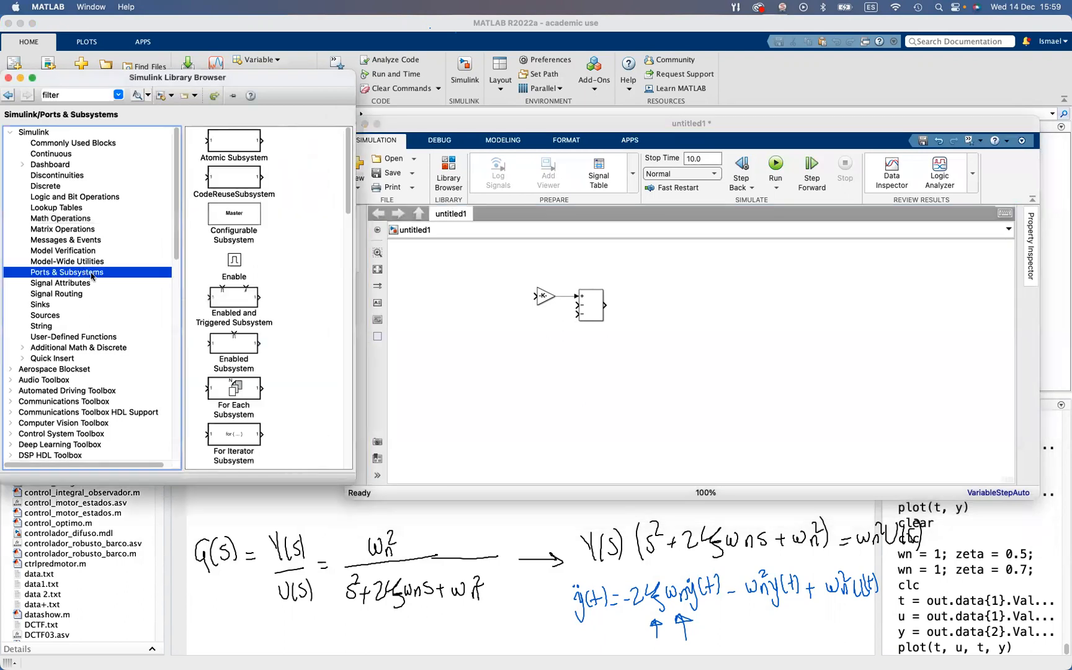
{"action": "left_click", "coordinate": [263, 305]}
{"action": "scroll", "coordinate": [228, 323], "scroll_direction": "down", "scroll_amount": 5}
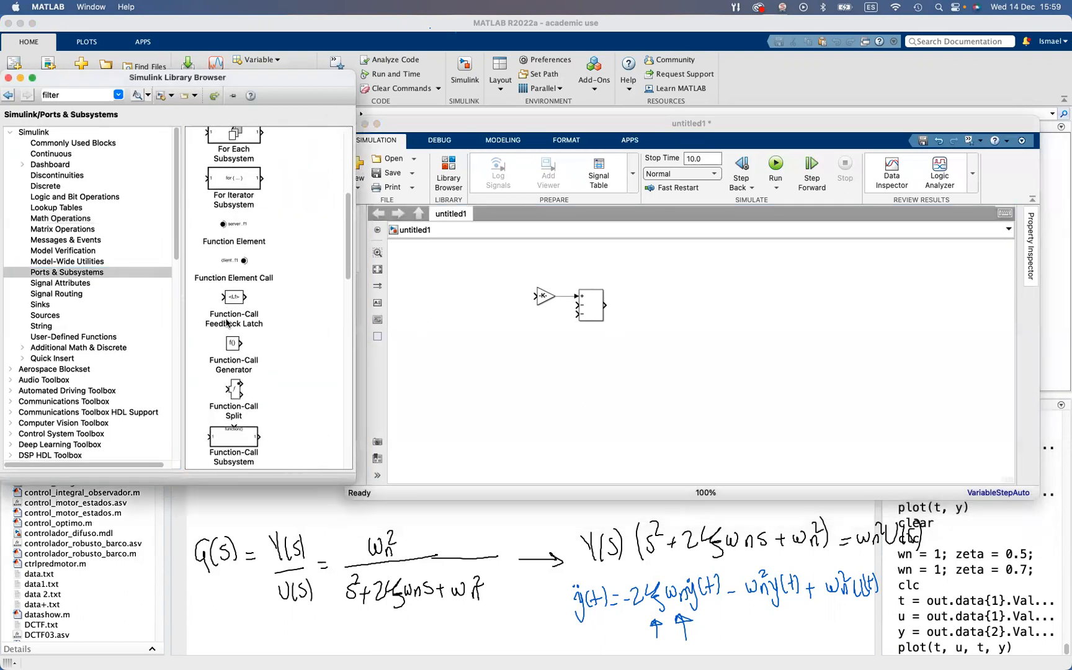
{"action": "scroll", "coordinate": [229, 322], "scroll_direction": "down", "scroll_amount": 5}
{"action": "scroll", "coordinate": [93, 285], "scroll_direction": "down", "scroll_amount": 2}
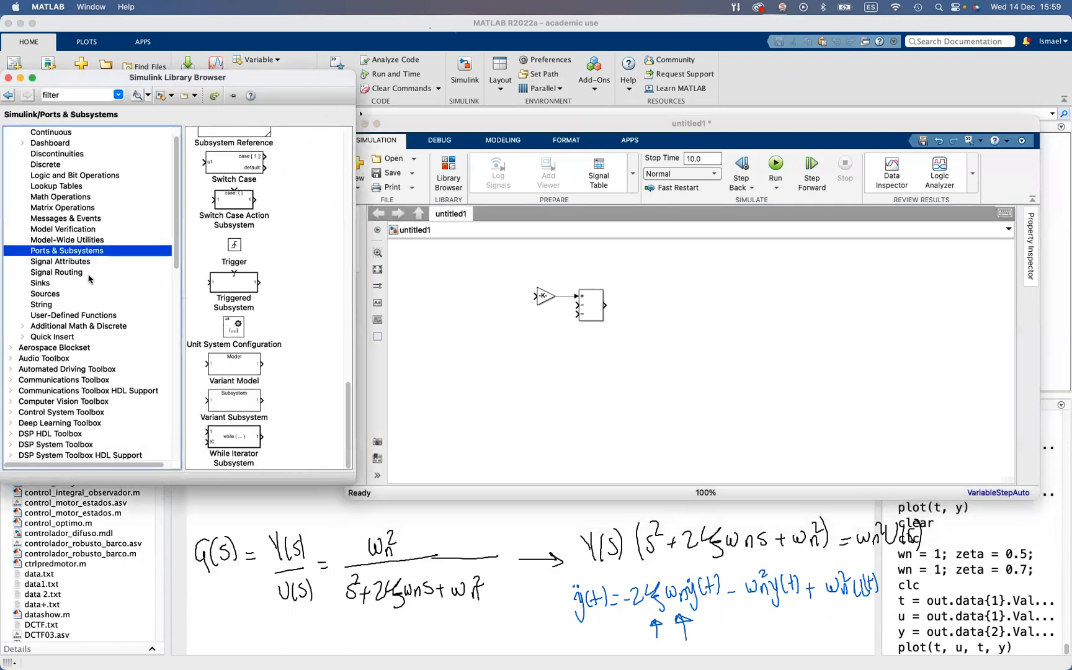
{"action": "left_click", "coordinate": [74, 273]}
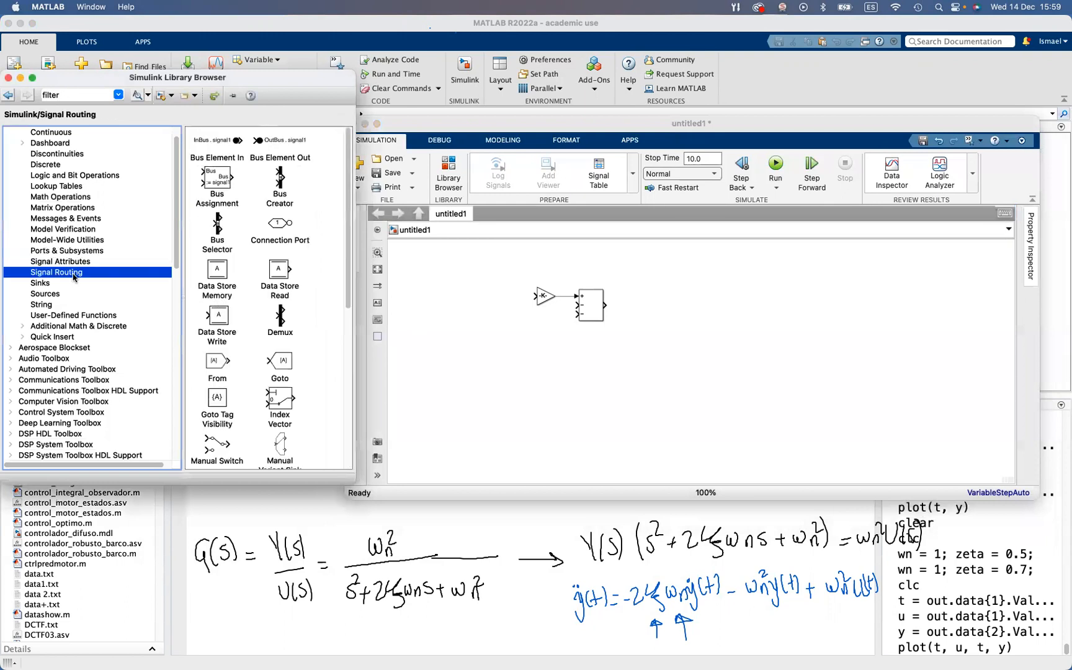
{"action": "left_click", "coordinate": [292, 311]}
{"action": "scroll", "coordinate": [292, 310], "scroll_direction": "down", "scroll_amount": 10}
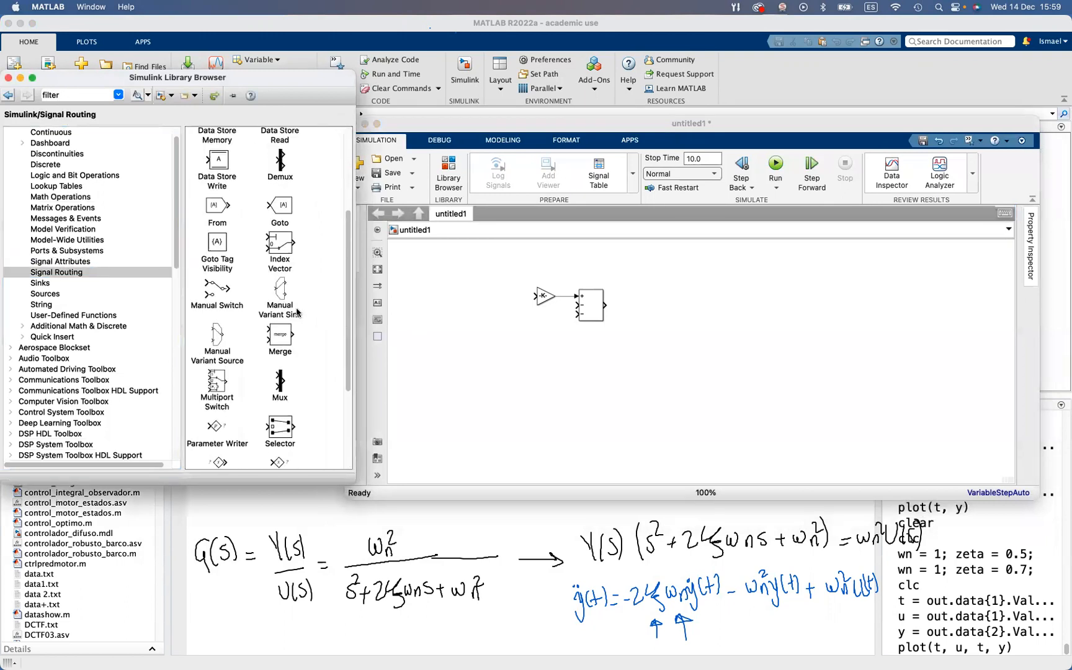
{"action": "scroll", "coordinate": [304, 329], "scroll_direction": "up", "scroll_amount": 10}
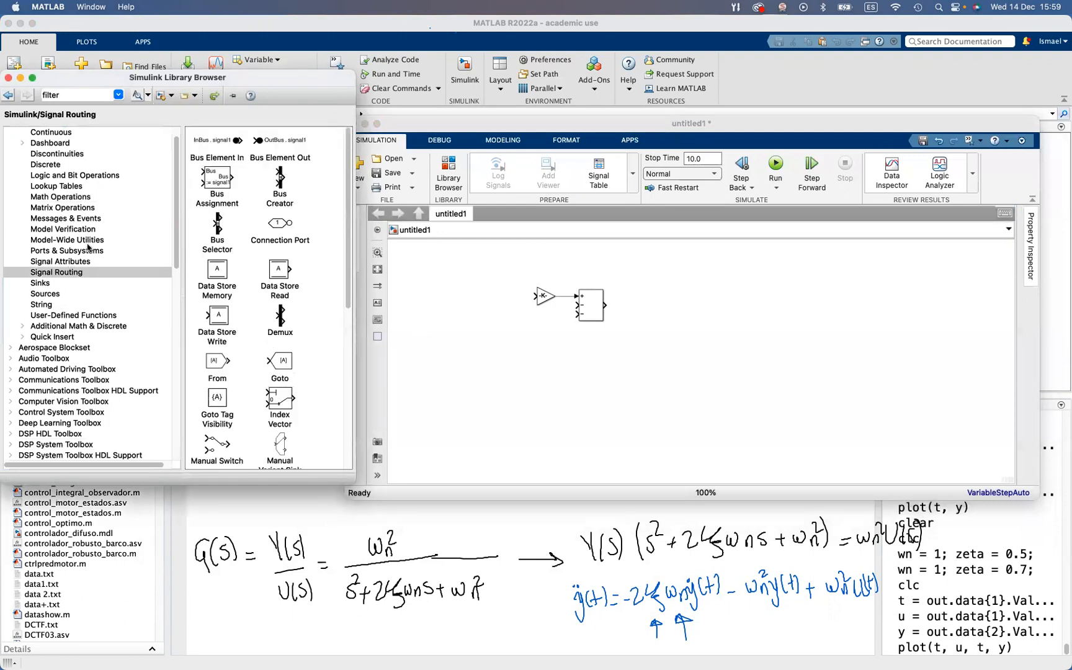
Add an In1 block from the Sources library, connected to the Gain block's input, and name it u
{"action": "left_click", "coordinate": [55, 292]}
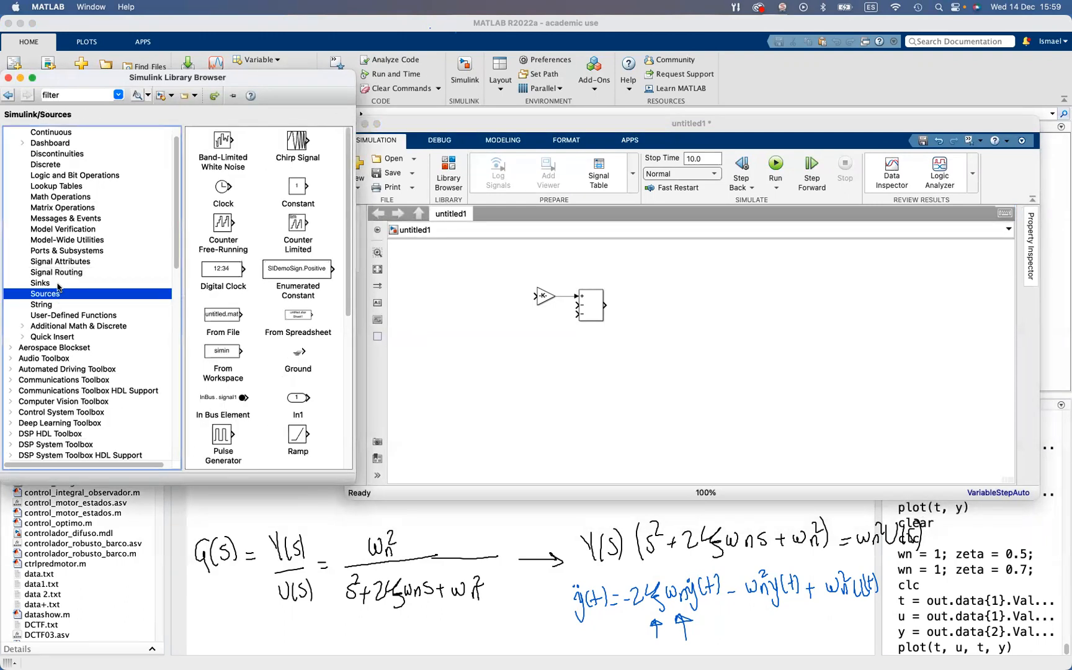
{"action": "left_click_drag", "start_coordinate": [298, 397], "coordinate": [535, 297]}
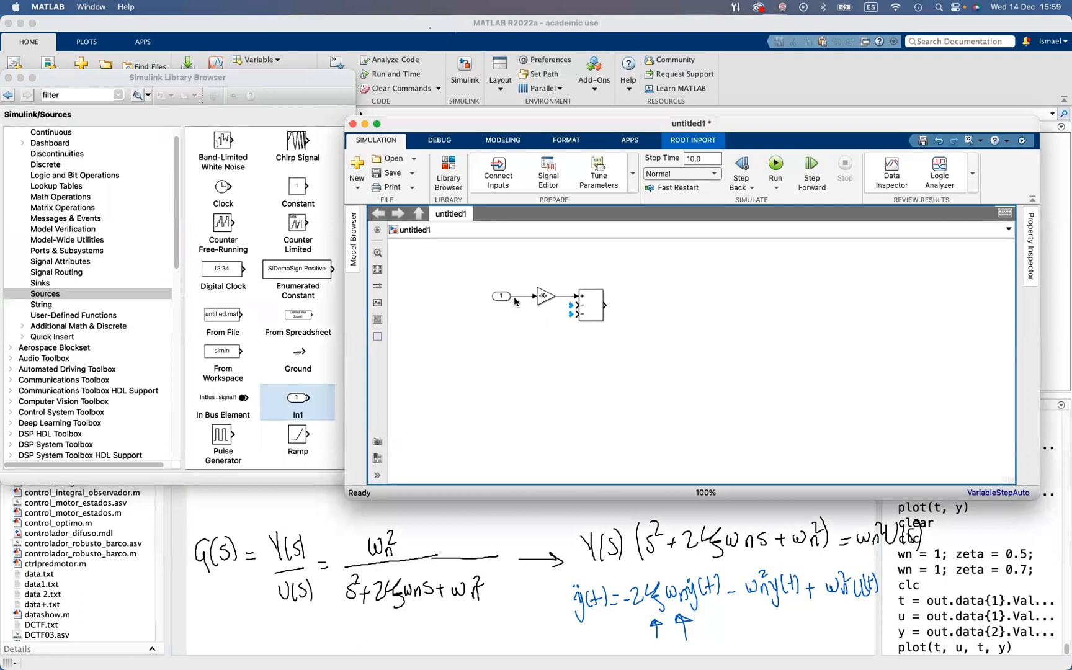
{"action": "left_click", "coordinate": [502, 297]}
{"action": "type", "text": "u"}
{"action": "left_click", "coordinate": [510, 371]}
{"action": "mouse_move", "coordinate": [495, 298]}
{"action": "left_mouse_down"}
{"action": "mouse_move", "coordinate": [481, 299]}
{"action": "mouse_move", "coordinate": [509, 300]}
{"action": "left_mouse_up"}
{"action": "left_click", "coordinate": [594, 358]}
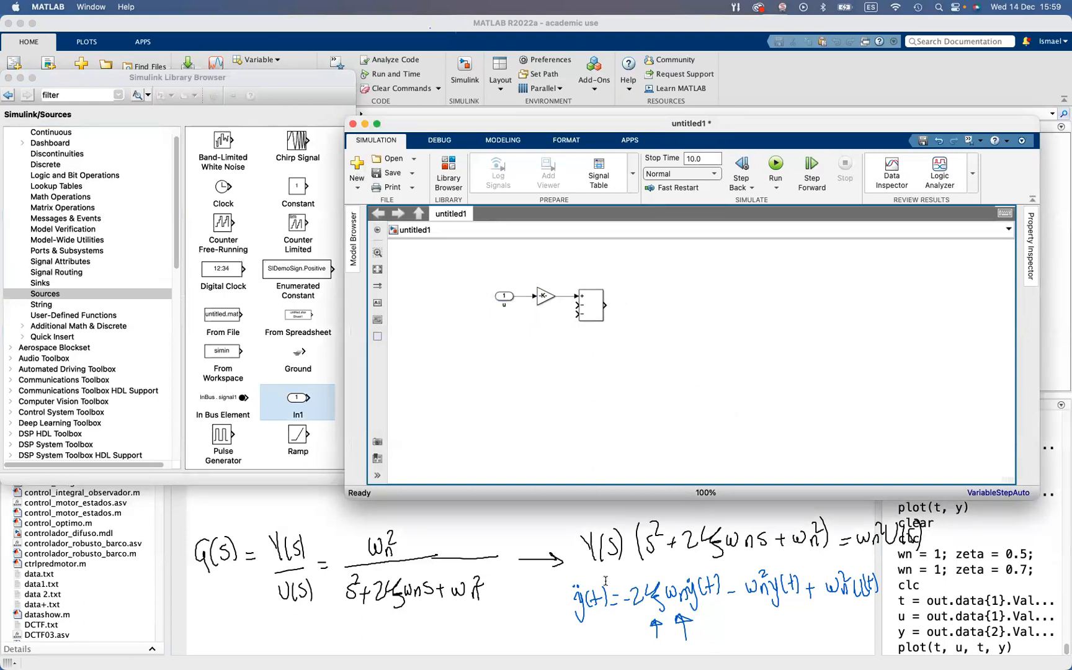
Create an equation annotation beside the Add block's output with the code \ddot{y}(t)
{"action": "double_click", "coordinate": [608, 294]}
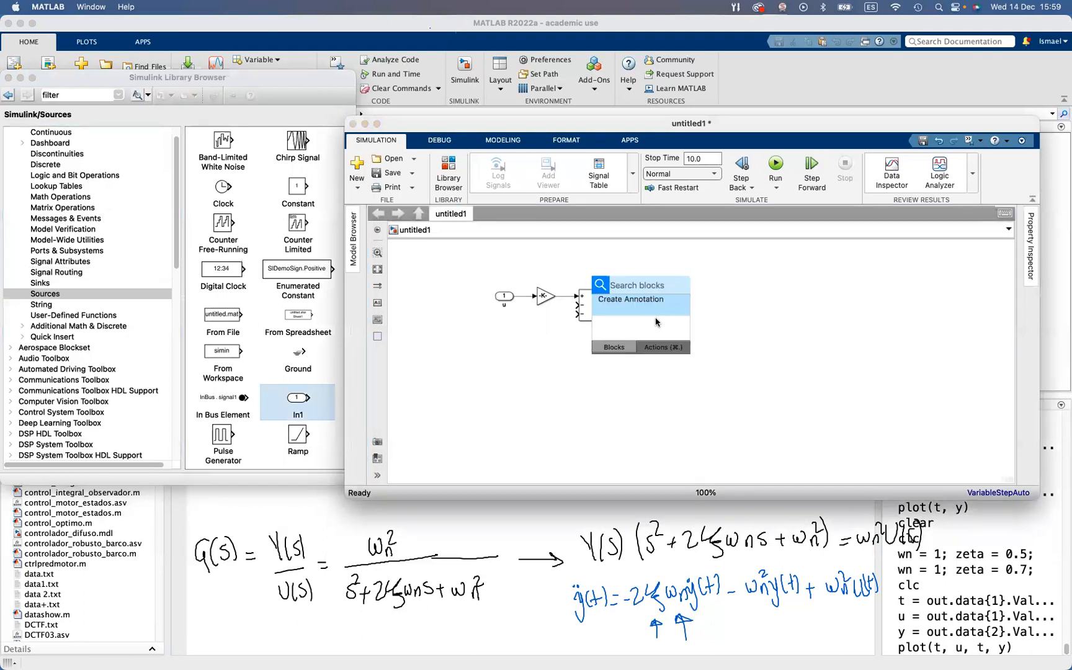
{"action": "left_click", "coordinate": [638, 304]}
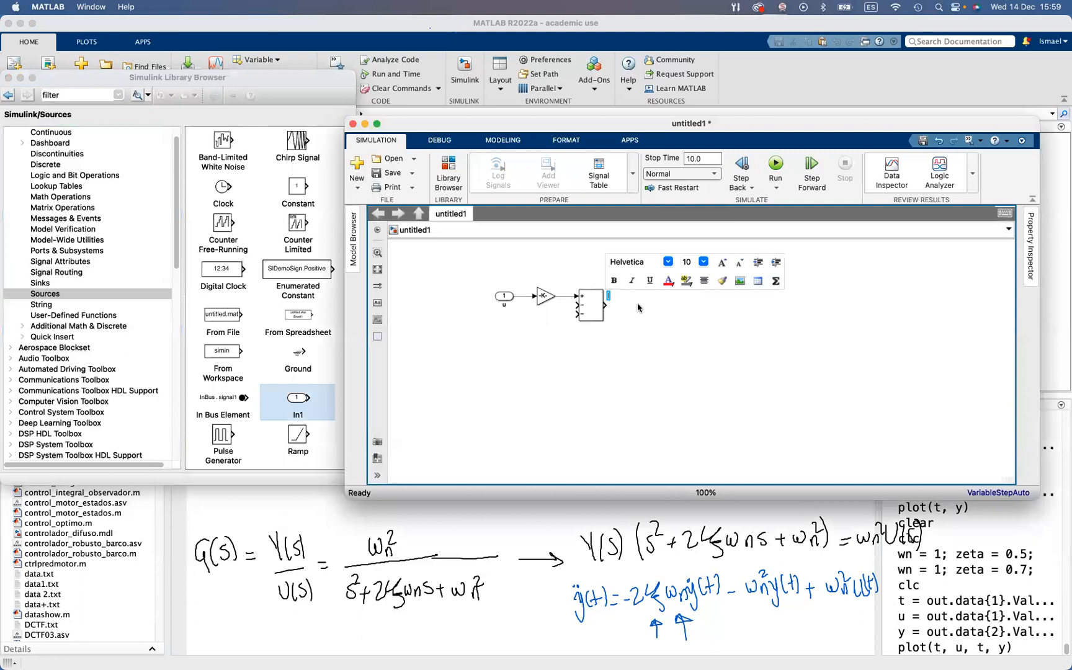
{"action": "left_click", "coordinate": [775, 282]}
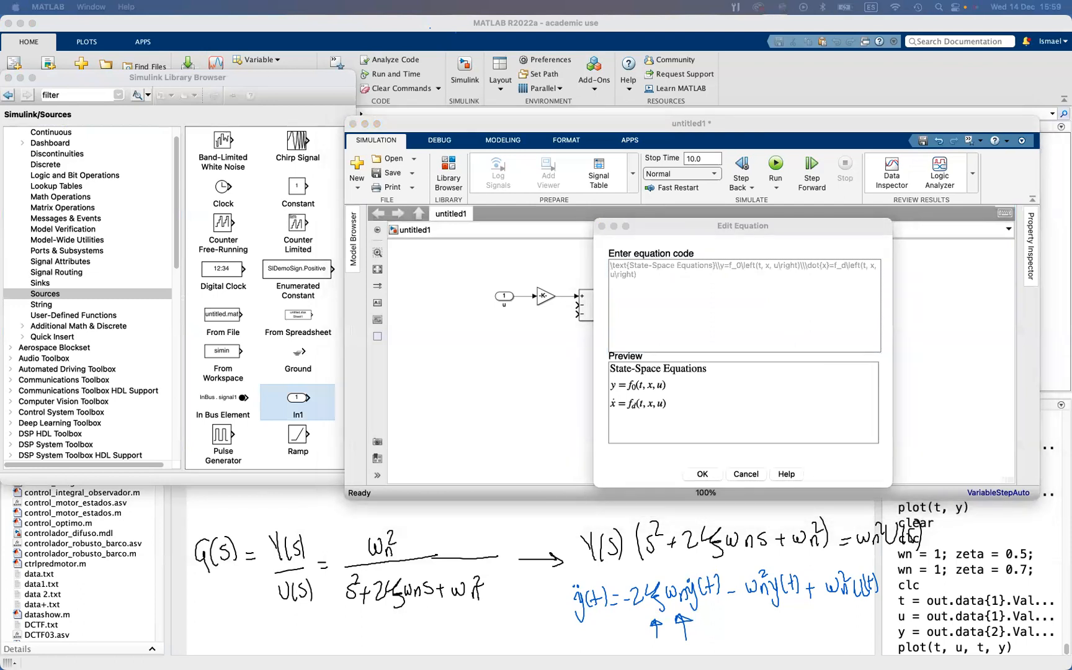
{"action": "left_click", "coordinate": [781, 297]}
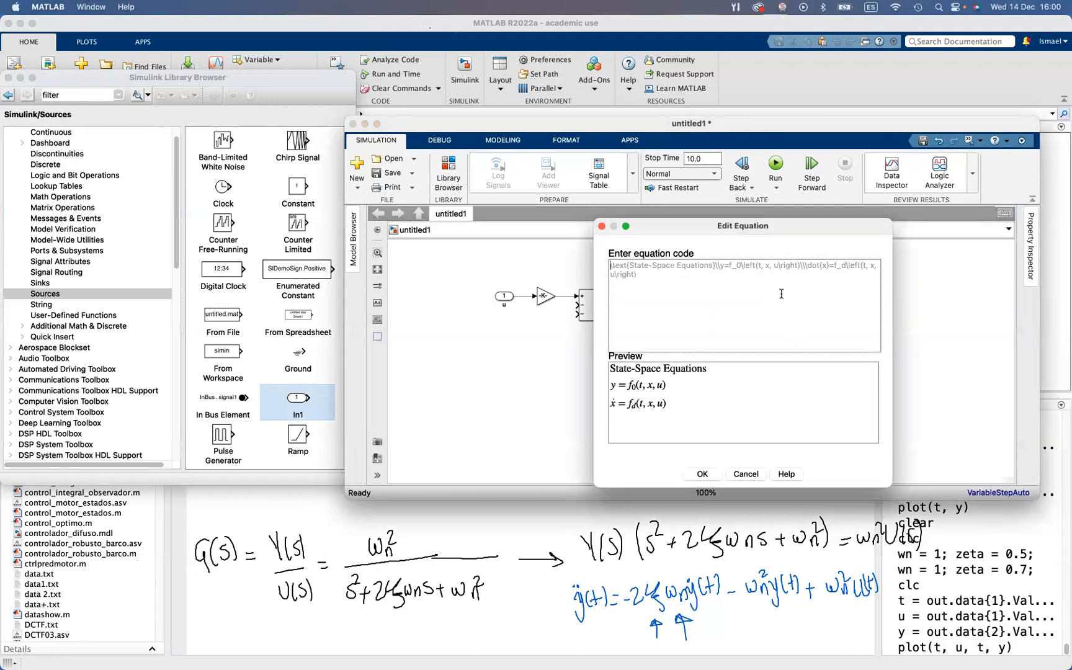
{"action": "key", "text": "super+a"}
{"action": "type", "text": "\\ddot"}
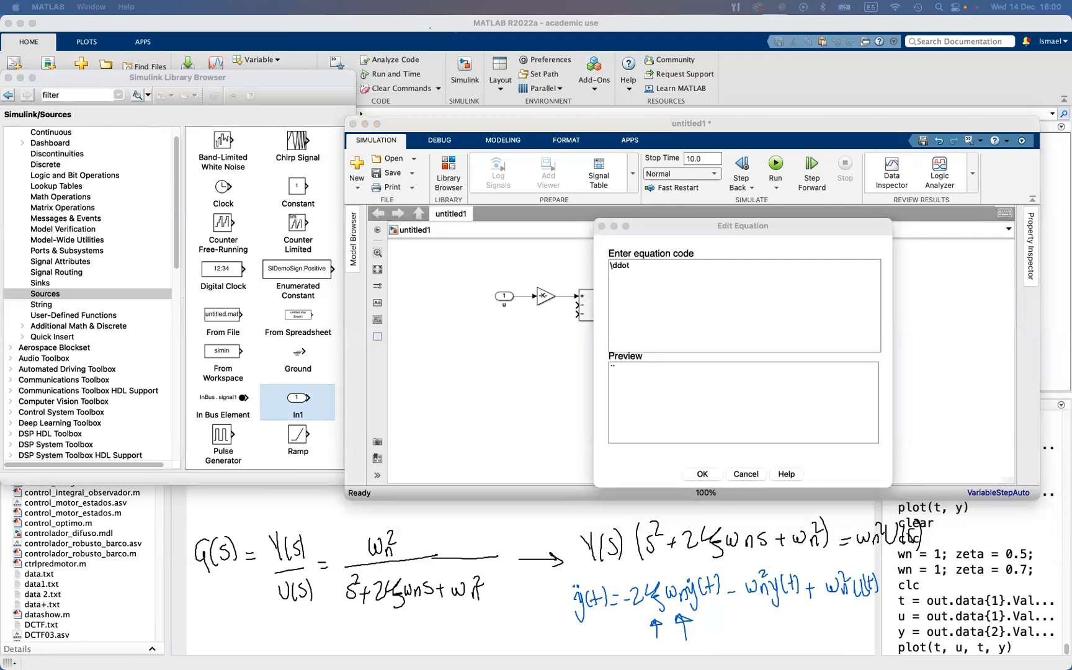
{"action": "left_click", "coordinate": [719, 283]}
{"action": "type", "text": "{y}"}
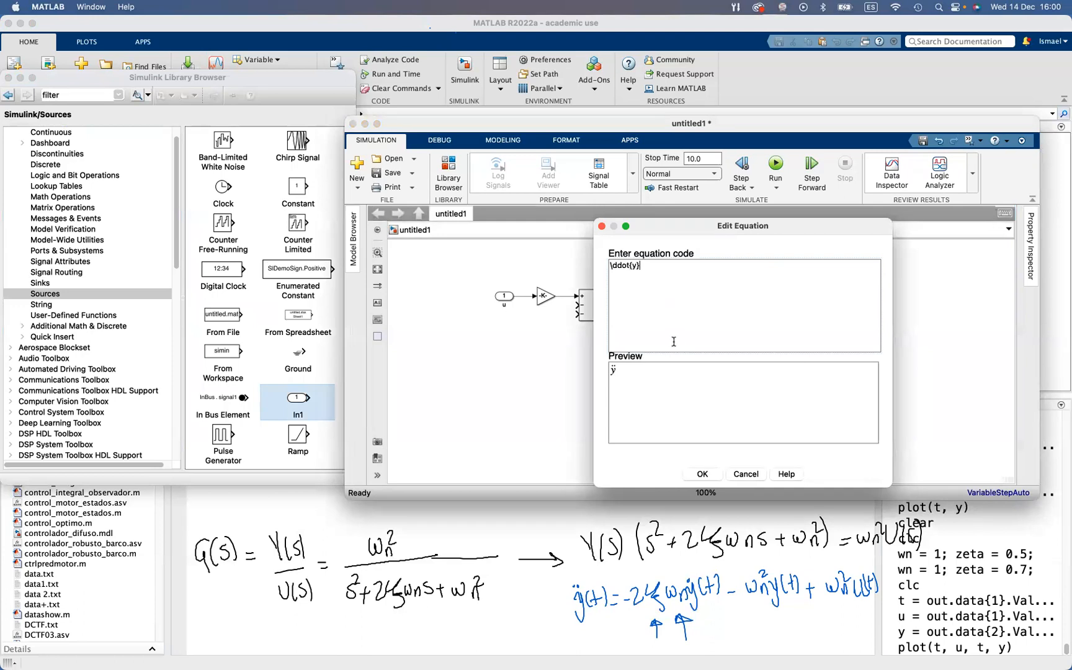
{"action": "type", "text": "(t)"}
{"action": "left_click", "coordinate": [703, 474]}
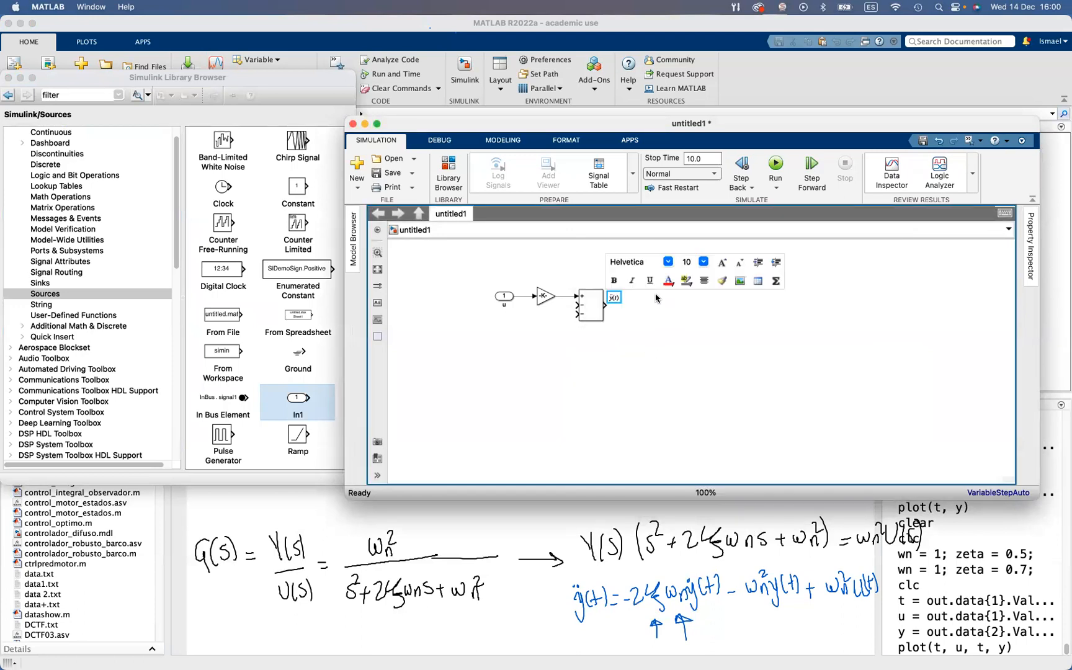
Set the font size of the ÿ(t) annotation beside the Add block to 12
{"action": "left_click", "coordinate": [703, 262]}
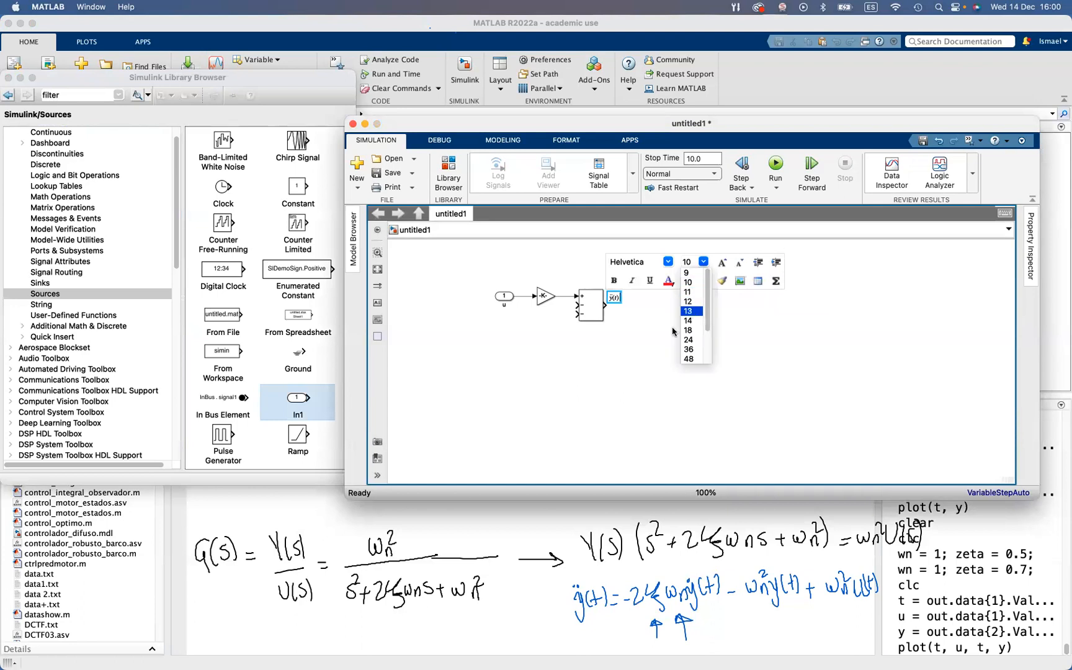
{"action": "left_click", "coordinate": [672, 325]}
{"action": "left_click", "coordinate": [638, 319]}
{"action": "left_click", "coordinate": [612, 297]}
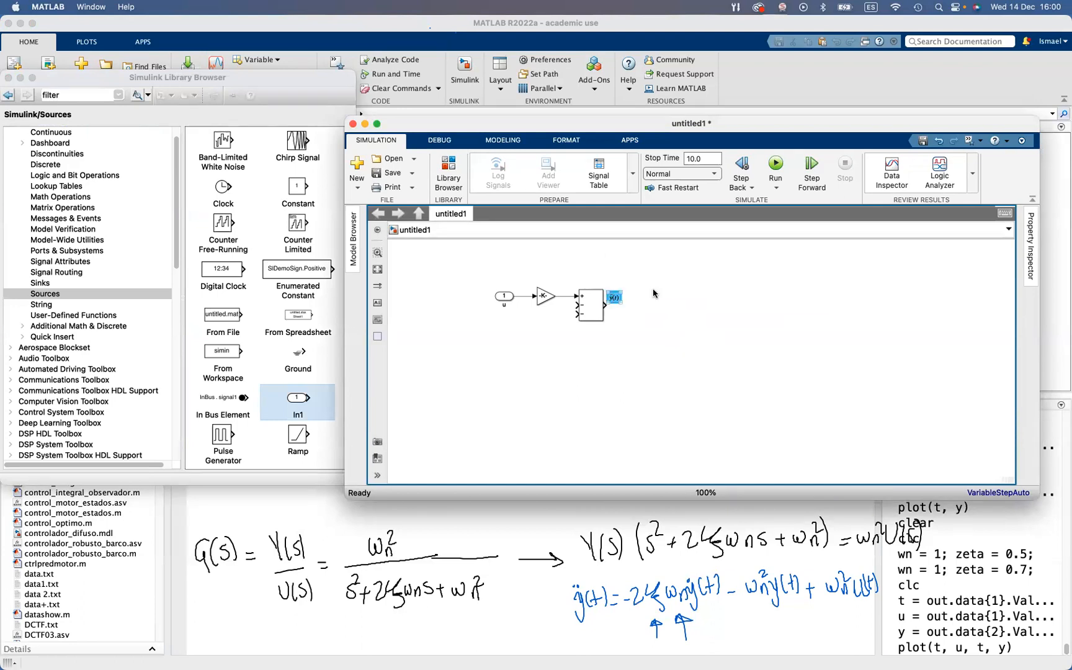
{"action": "double_click", "coordinate": [616, 298]}
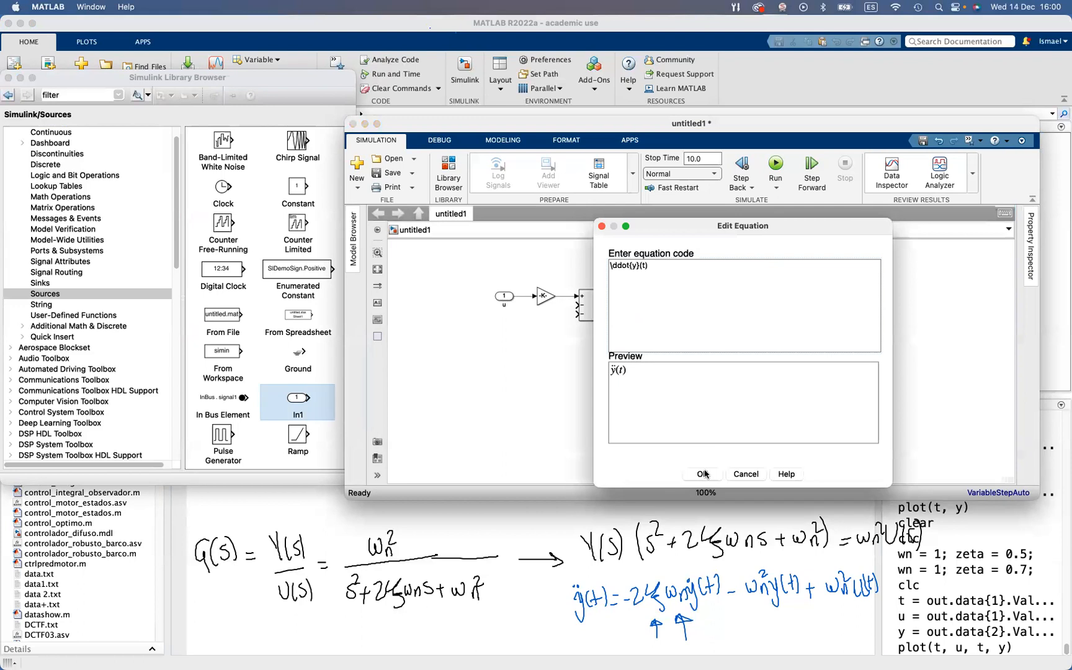
{"action": "left_click", "coordinate": [703, 473]}
{"action": "left_click", "coordinate": [703, 261]}
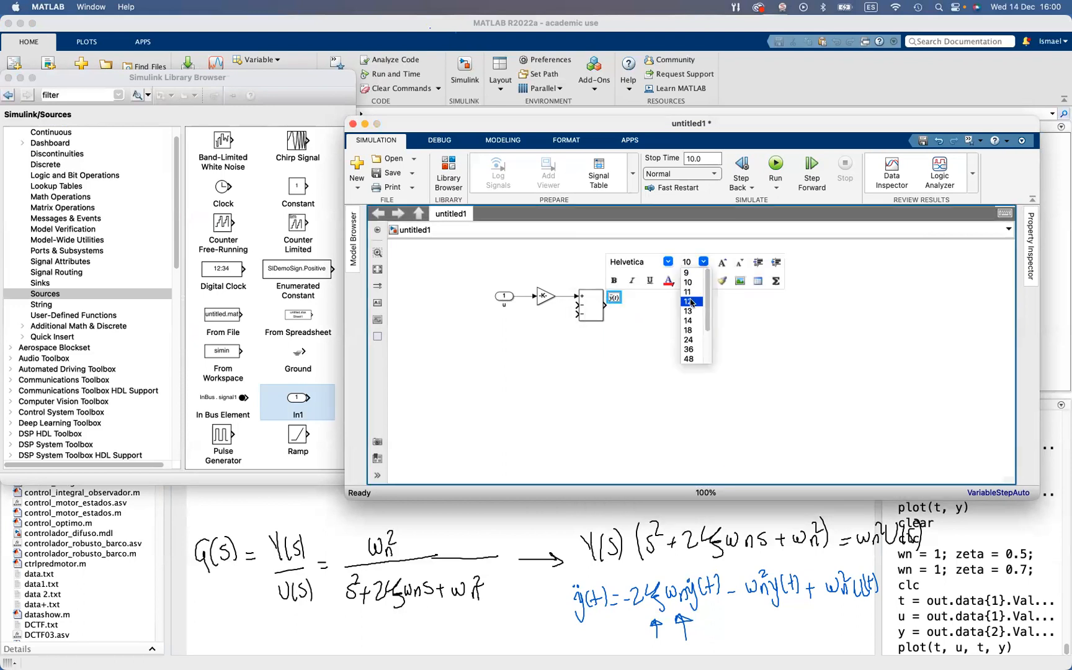
{"action": "left_click", "coordinate": [690, 301]}
{"action": "left_click", "coordinate": [641, 306]}
{"action": "left_click", "coordinate": [615, 294]}
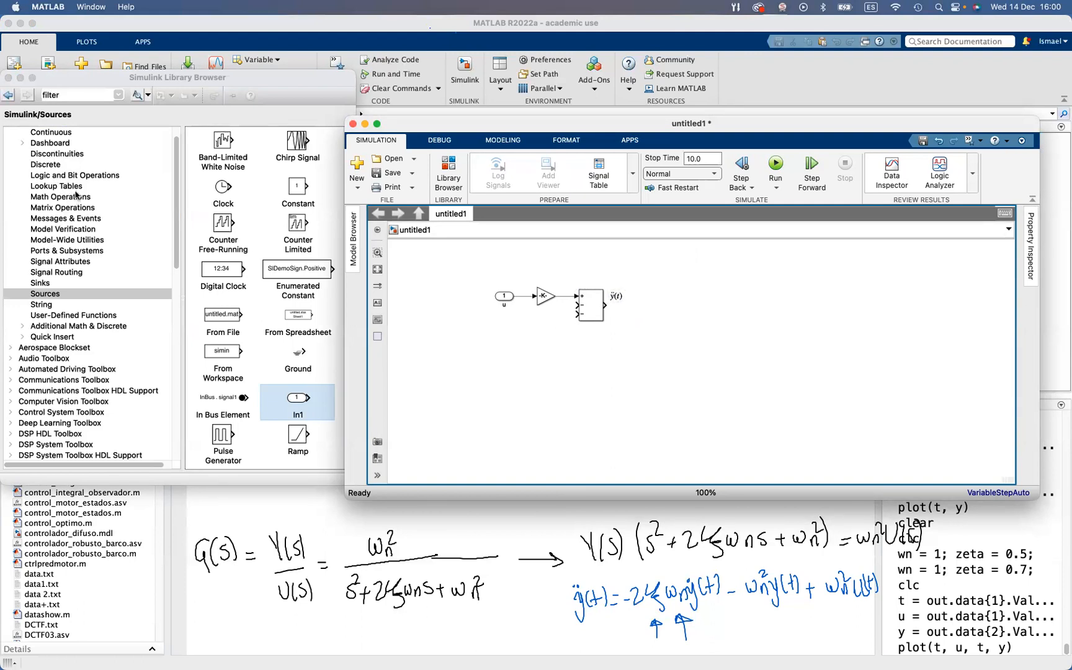
Add an Integrator block from the Continuous library, connected to the Add block's output
{"action": "scroll", "coordinate": [67, 165], "scroll_direction": "up", "scroll_amount": 2}
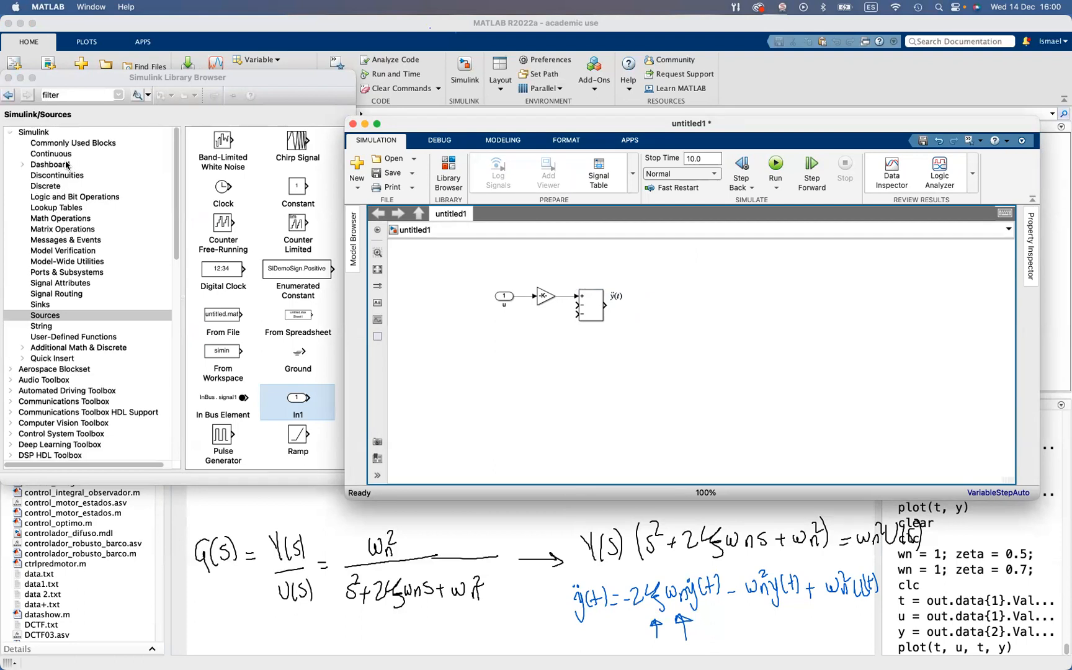
{"action": "left_click", "coordinate": [66, 154]}
{"action": "left_click_drag", "start_coordinate": [226, 330], "coordinate": [645, 304]}
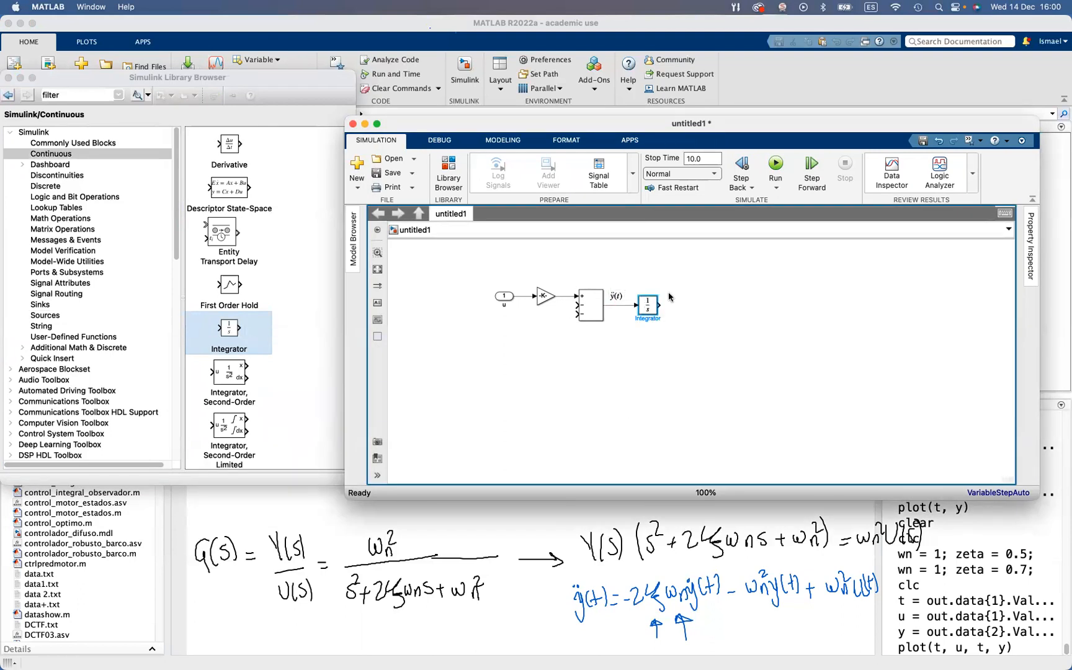
Create an equation annotation beside the Integrator's output with the code \dot{y}
{"action": "double_click", "coordinate": [669, 296]}
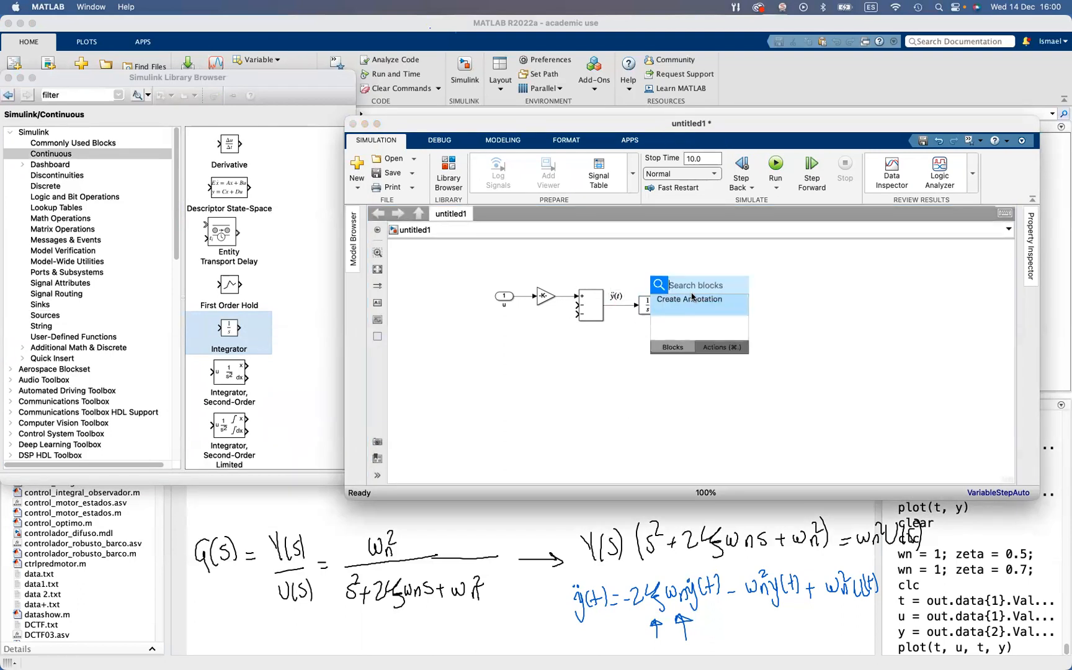
{"action": "left_click", "coordinate": [701, 309]}
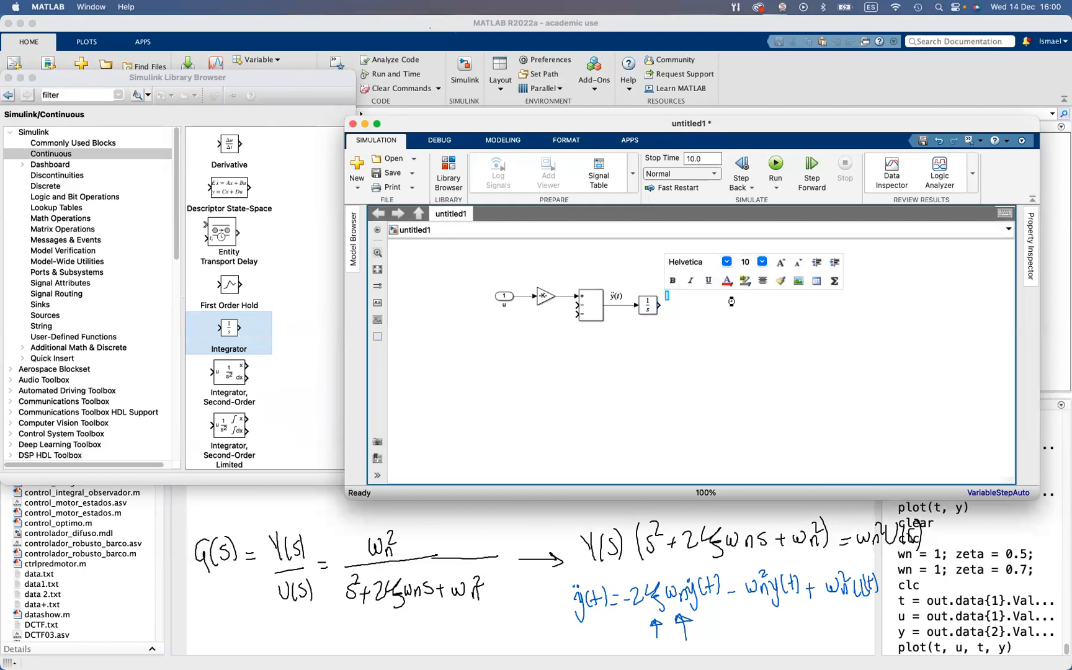
{"action": "left_click", "coordinate": [836, 283]}
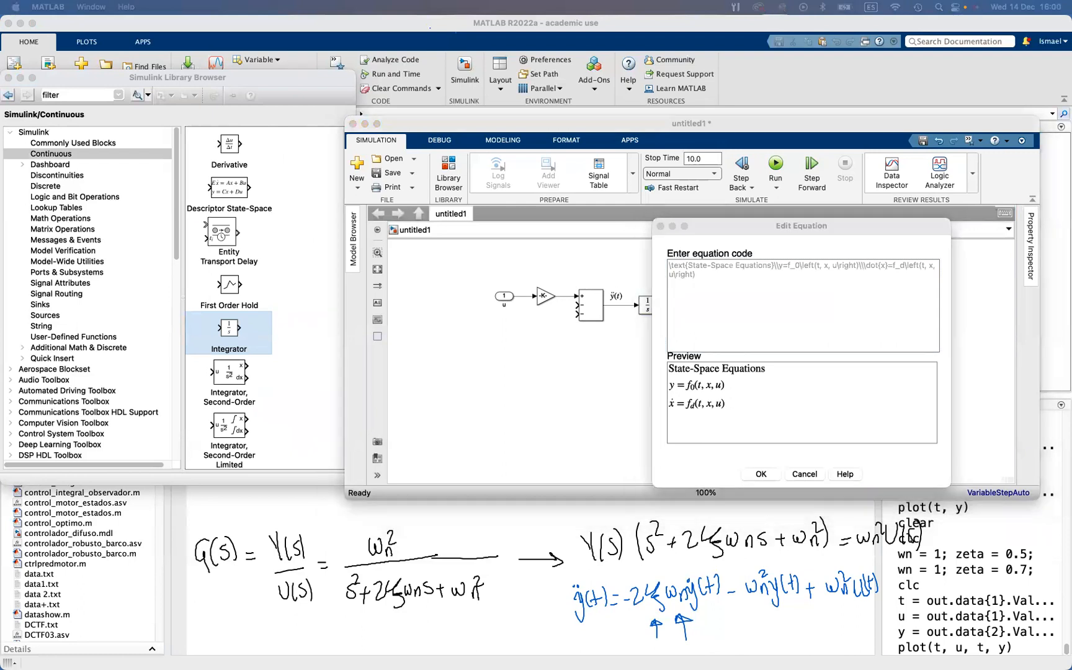
{"action": "left_click", "coordinate": [835, 277]}
{"action": "type", "text": "{y}"}
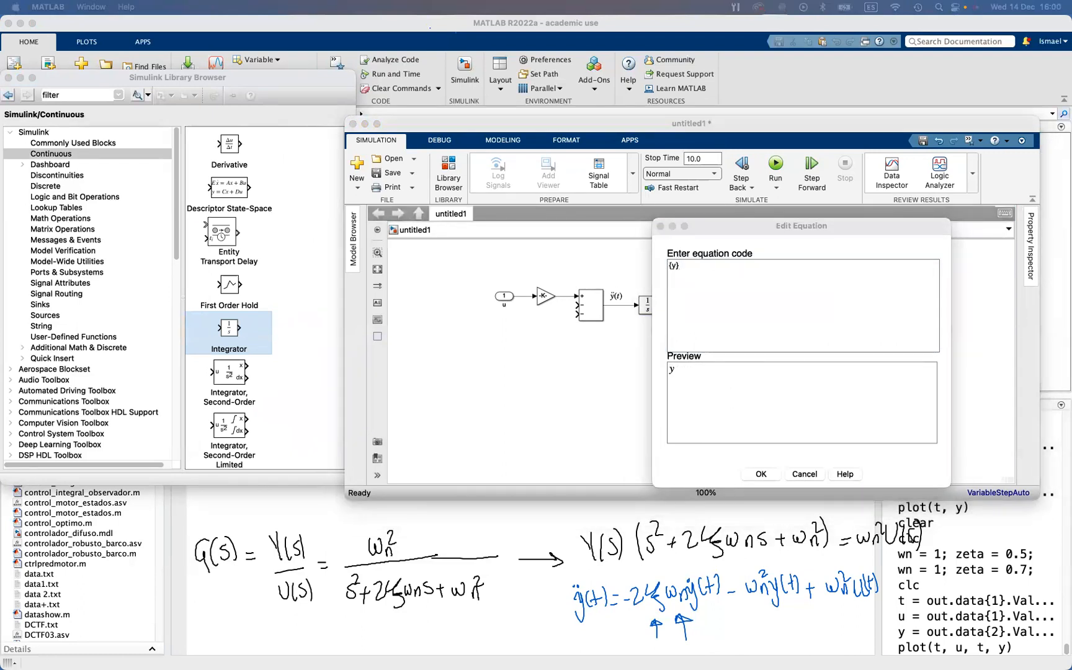
{"action": "left_click", "coordinate": [768, 283]}
{"action": "type", "text": "\\dot"}
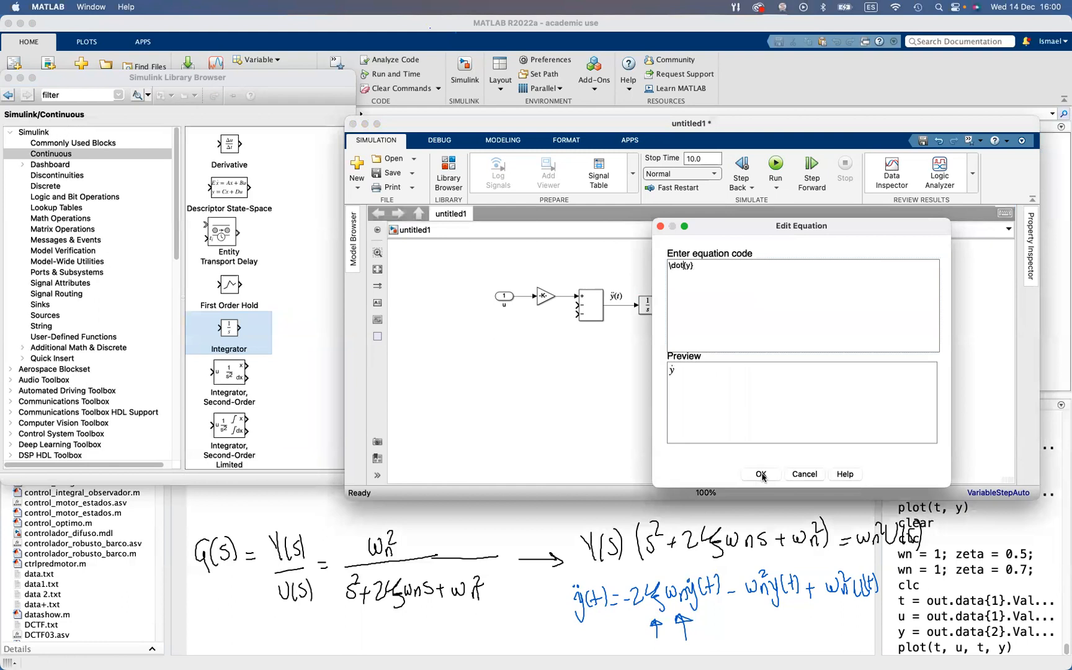
{"action": "left_click", "coordinate": [760, 474]}
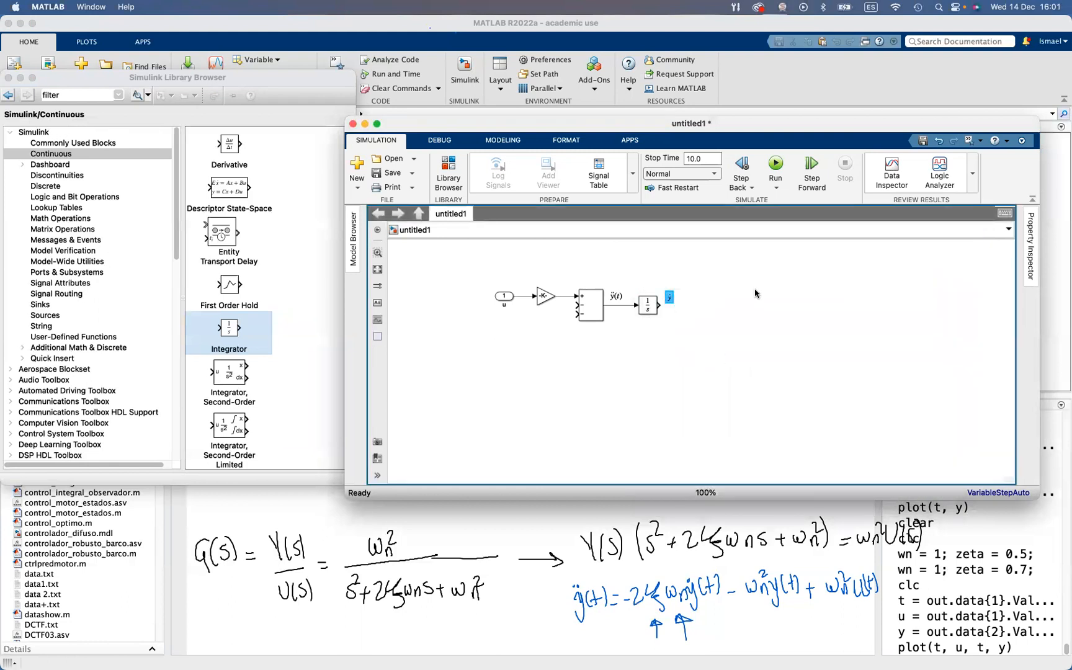
Set the font size of the ẏ annotation to 12 and adjust its position above the Integrator's output
{"action": "double_click", "coordinate": [670, 297]}
{"action": "left_click", "coordinate": [767, 475]}
{"action": "left_click", "coordinate": [762, 262]}
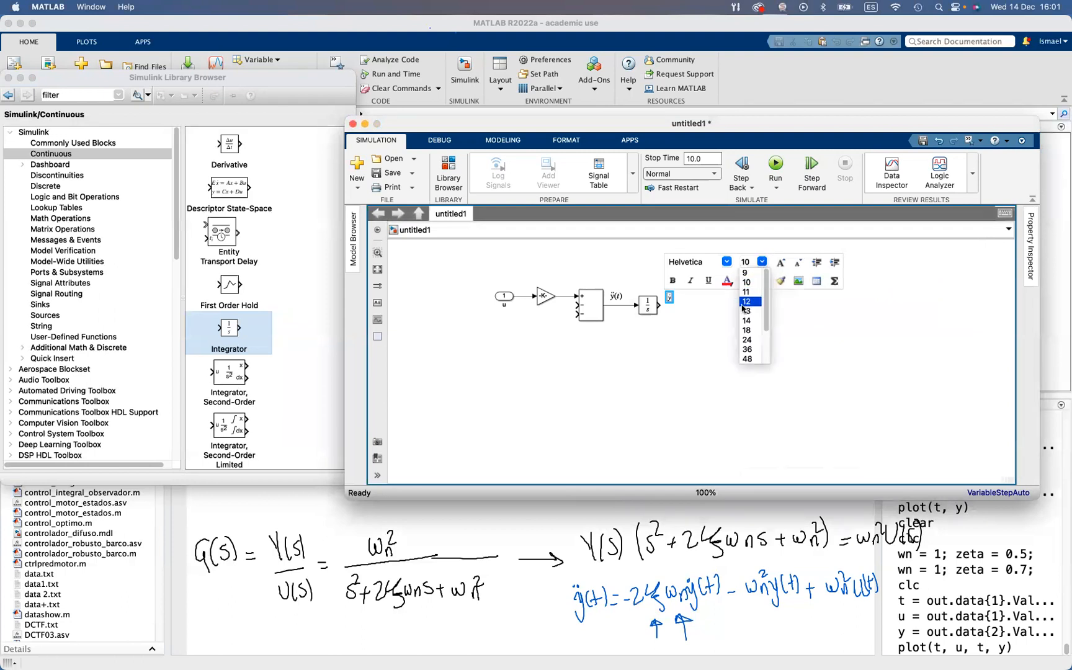
{"action": "left_click", "coordinate": [744, 303]}
{"action": "left_click", "coordinate": [697, 299]}
{"action": "left_click_drag", "start_coordinate": [669, 300], "coordinate": [670, 296]}
Add a second Integrator block connected to the first Integrator's output, in line with it
{"action": "left_click_drag", "start_coordinate": [231, 336], "coordinate": [643, 307]}
{"action": "left_click_drag", "start_coordinate": [710, 307], "coordinate": [700, 307]}
{"action": "left_click", "coordinate": [721, 320]}
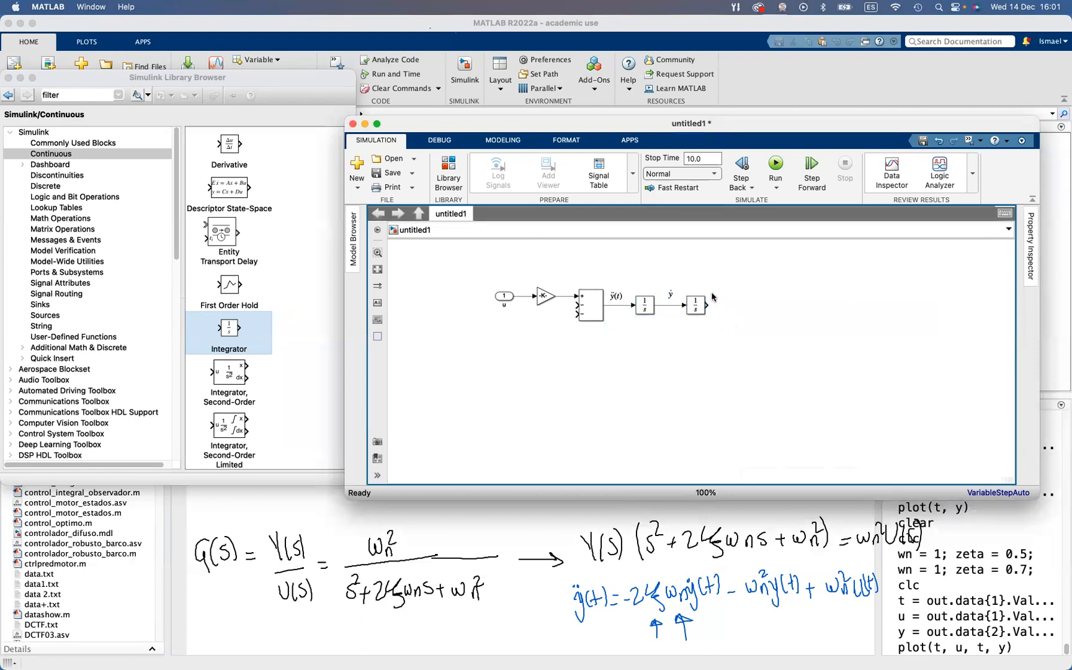
Create a text annotation y(t) and place it beside the second Integrator's output
{"action": "double_click", "coordinate": [730, 300]}
{"action": "type", "text": "y(t)"}
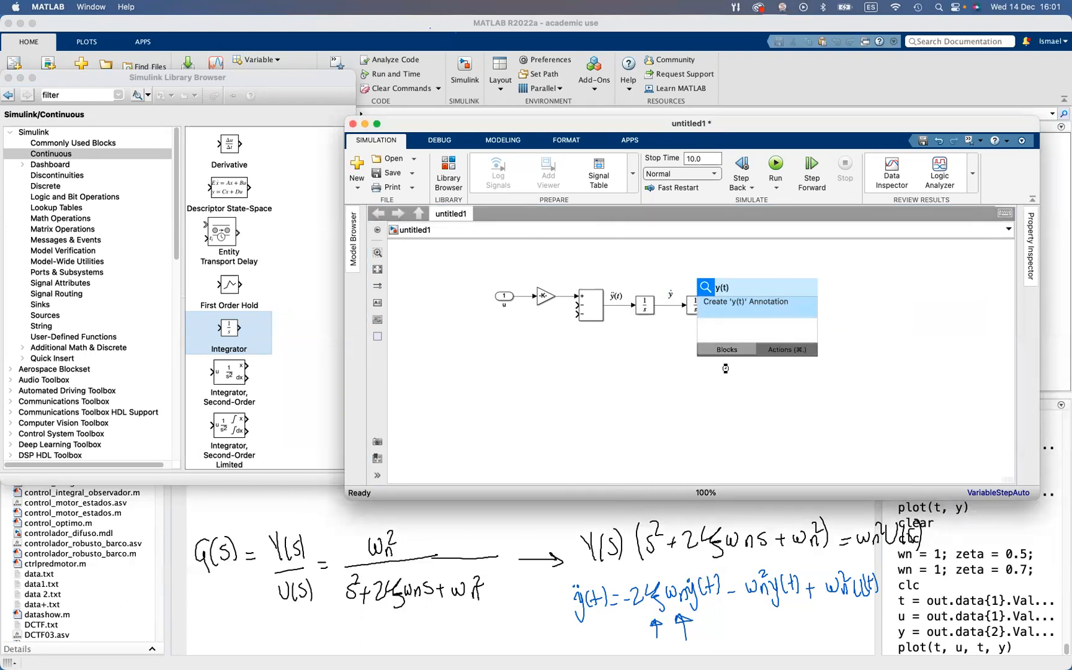
{"action": "key", "text": "Return"}
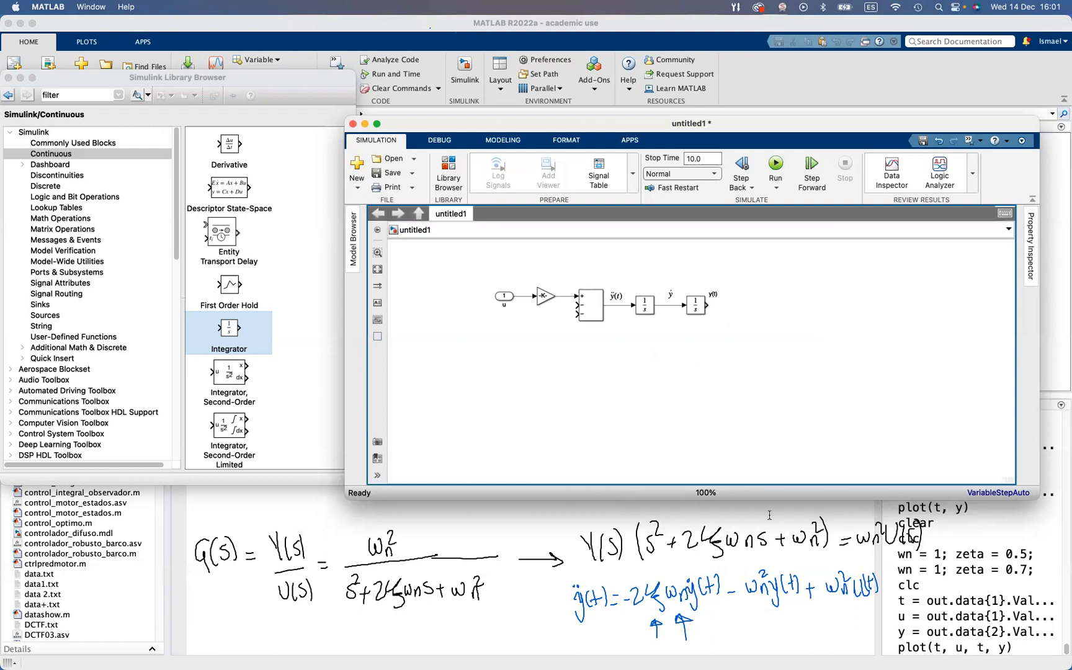
{"action": "left_click_drag", "start_coordinate": [711, 295], "coordinate": [721, 295]}
{"action": "left_click", "coordinate": [754, 319]}
Add a Gain block below the first Integrator, flip it, and wire it from the ẏ signal to the Add block's lower negative input
{"action": "left_click", "coordinate": [77, 218]}
{"action": "left_click_drag", "start_coordinate": [225, 353], "coordinate": [646, 342]}
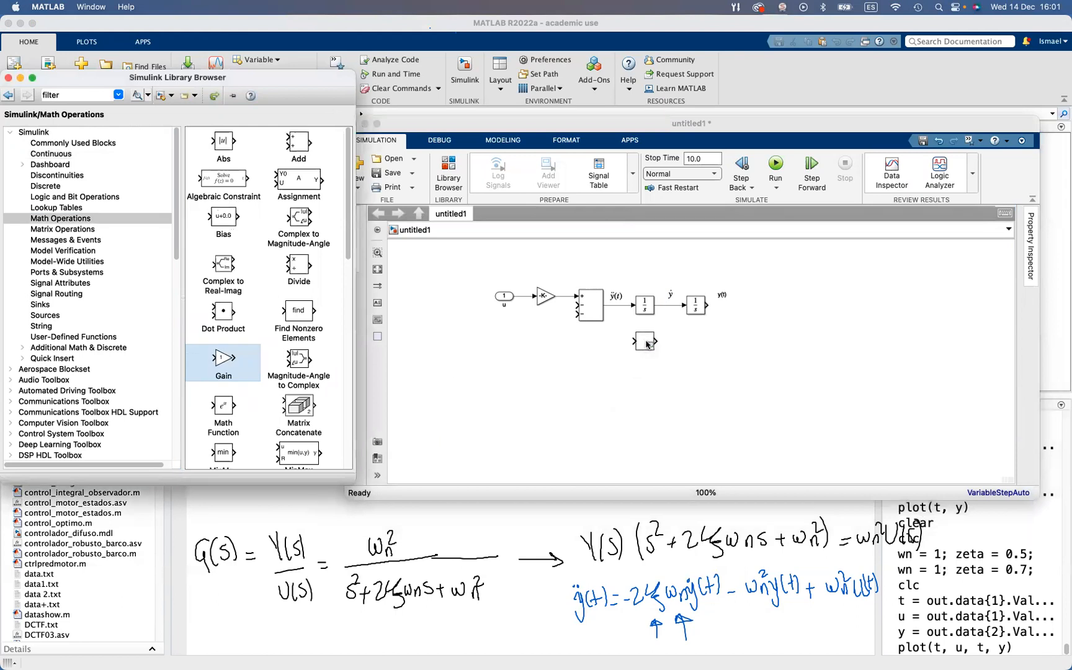
{"action": "key", "text": "super+i"}
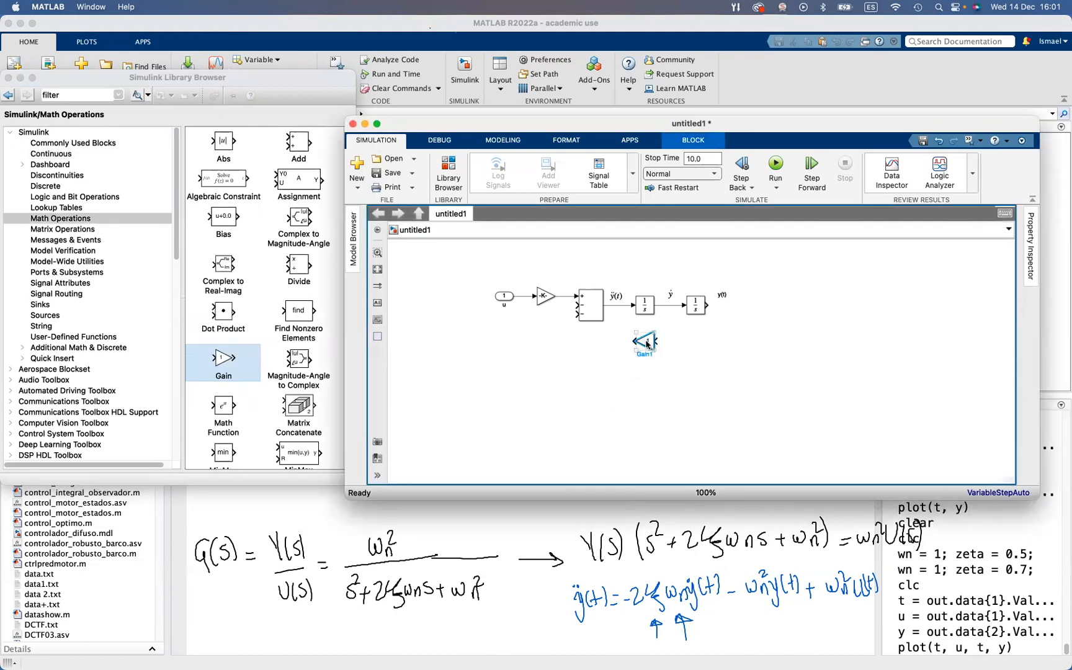
{"action": "left_click_drag", "start_coordinate": [658, 341], "coordinate": [670, 305]}
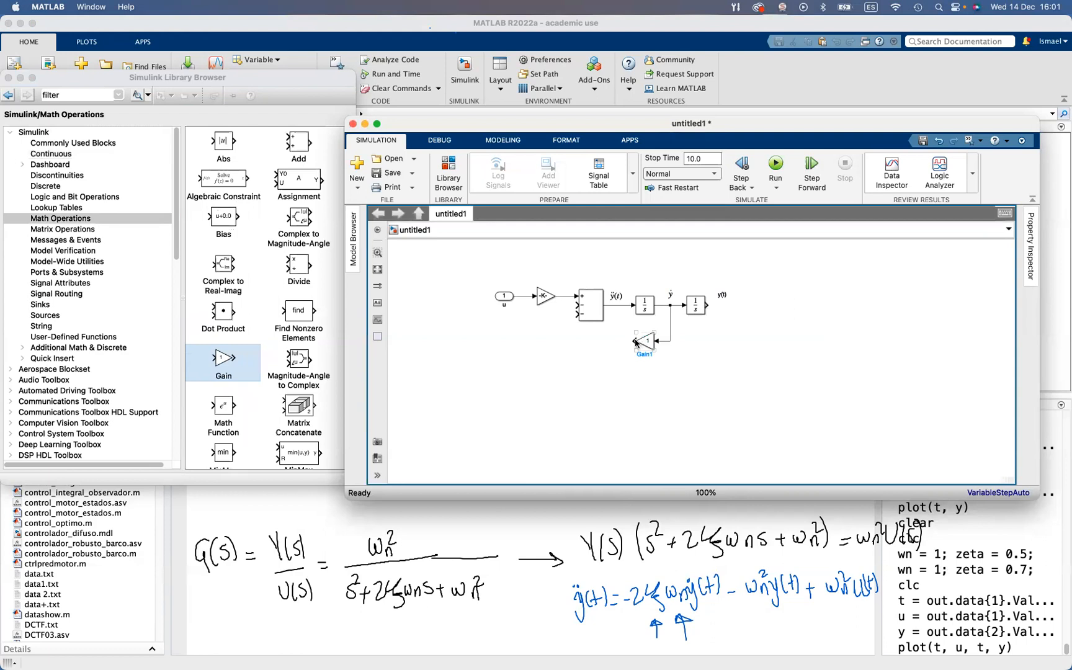
{"action": "left_click_drag", "start_coordinate": [632, 341], "coordinate": [577, 314]}
Set the gain of the ẏ feedback block to 2*zeta*wn
{"action": "double_click", "coordinate": [645, 341]}
{"action": "type", "text": "2"}
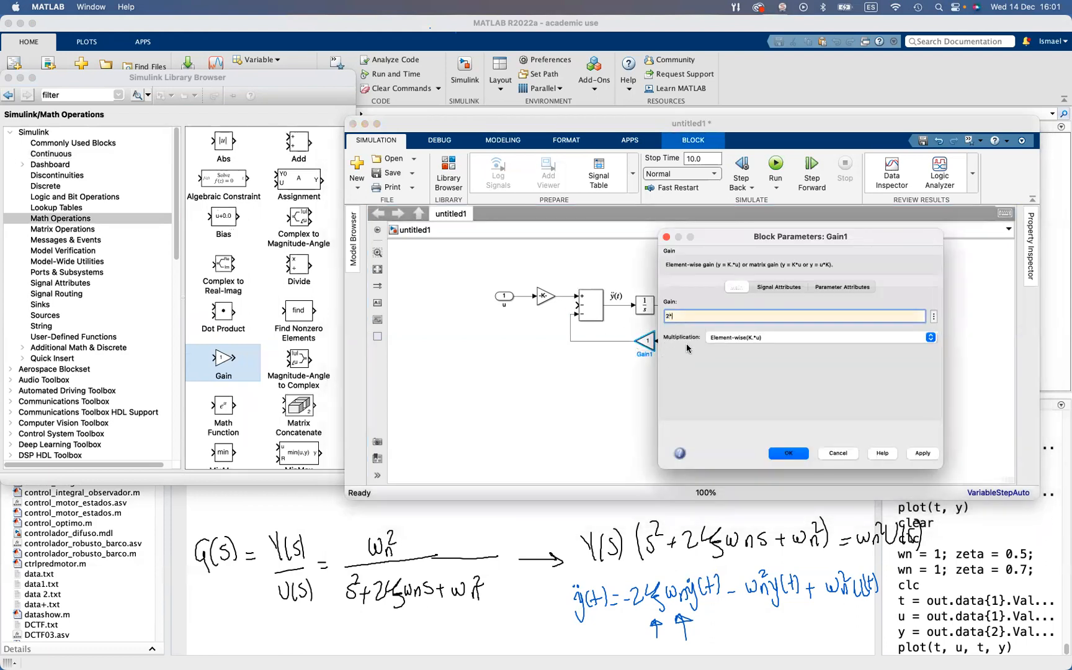
{"action": "type", "text": "*zeta*wn"}
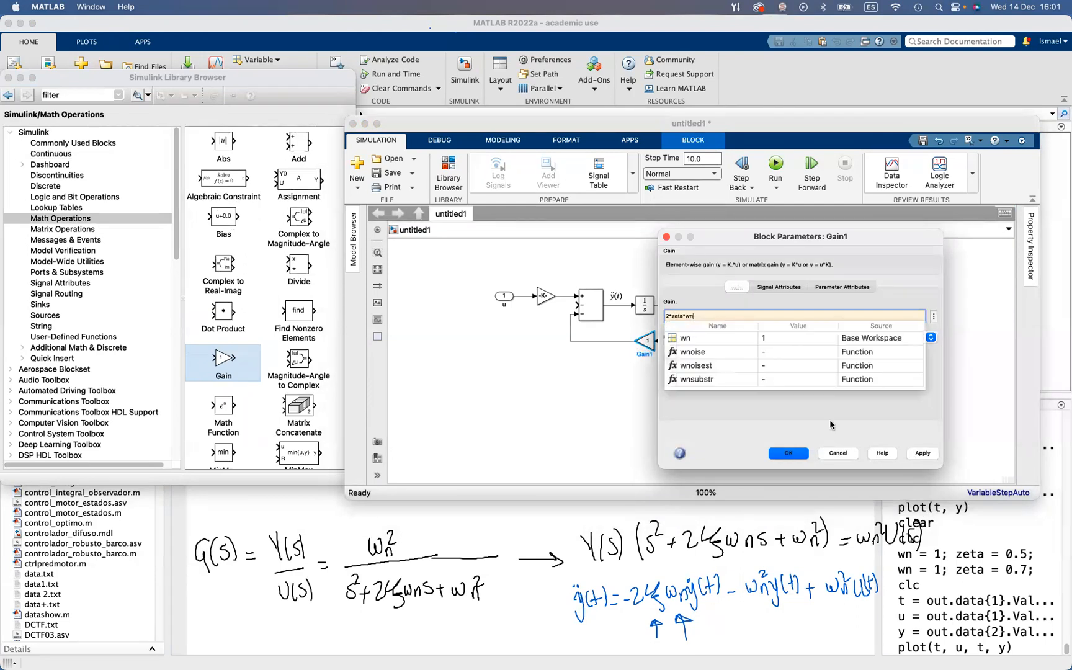
{"action": "left_click", "coordinate": [785, 454]}
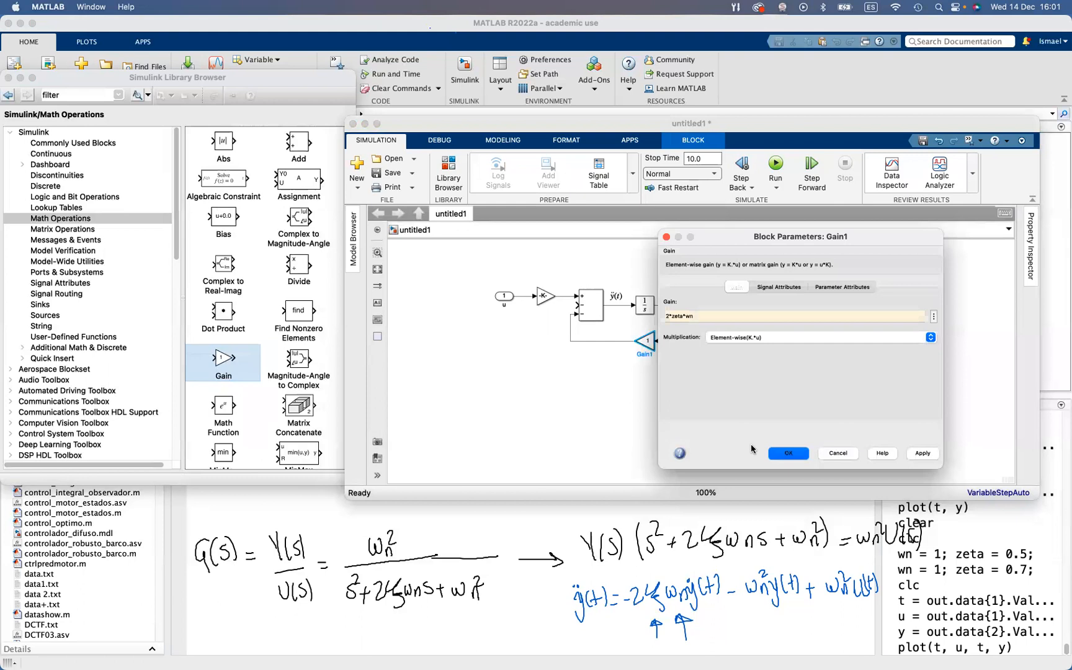
Copy the feedback Gain block below itself and wire it from the second Integrator's output to the Add block's middle input
{"action": "left_click", "coordinate": [649, 343]}
{"action": "left_click_drag", "start_coordinate": [647, 340], "coordinate": [706, 305]}
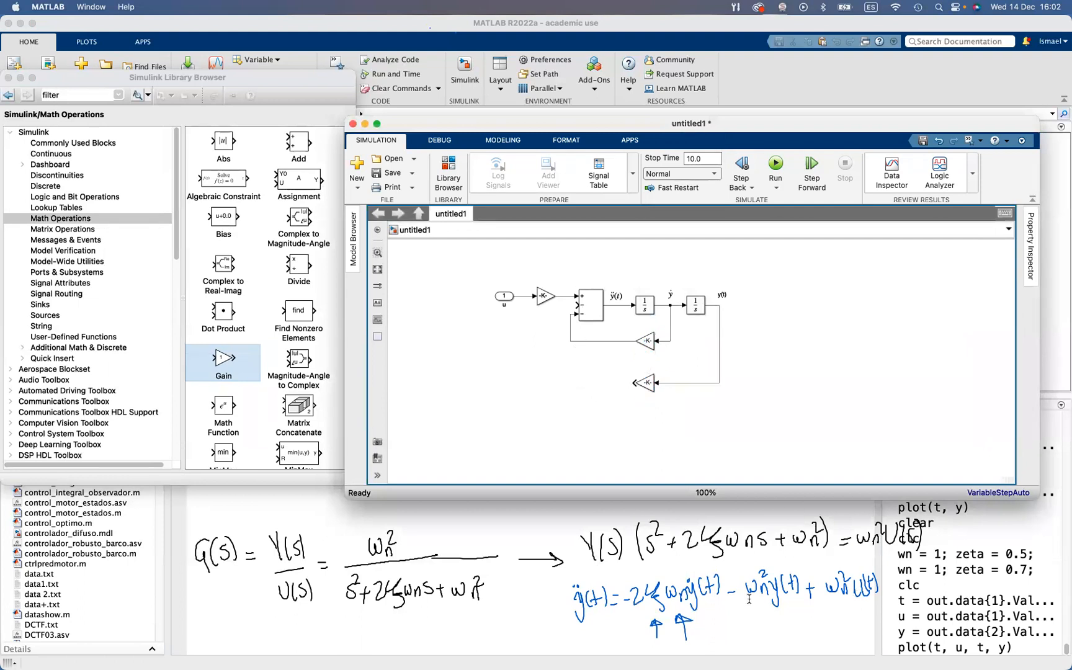
{"action": "left_click_drag", "start_coordinate": [635, 383], "coordinate": [576, 307]}
Set the gain of the y(t) feedback block to wn^2
{"action": "left_click", "coordinate": [650, 386]}
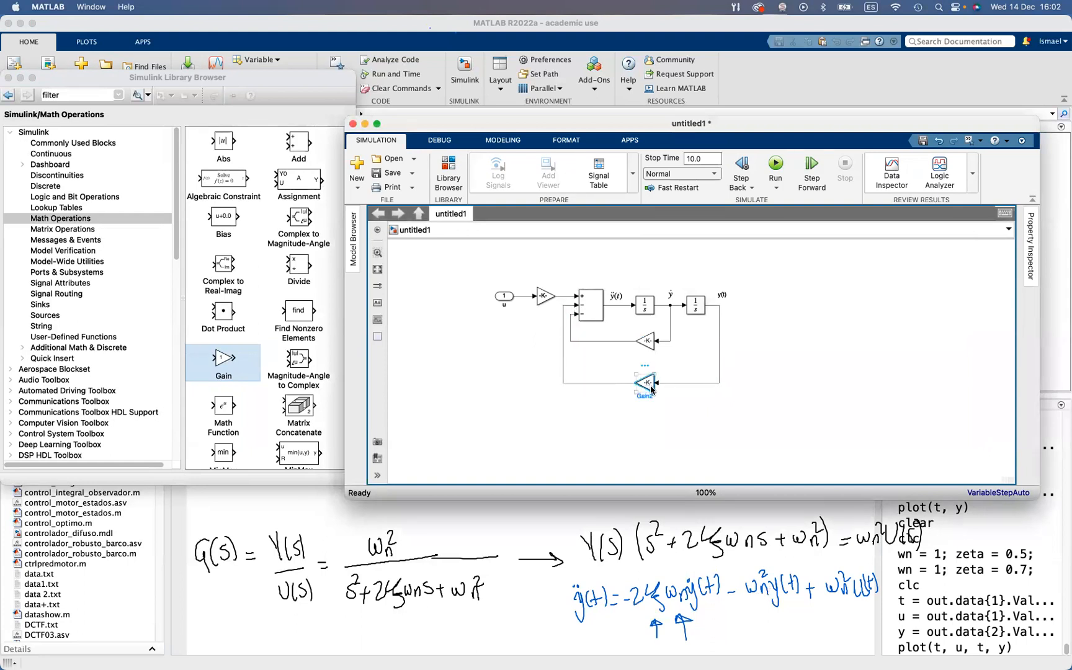
{"action": "double_click", "coordinate": [650, 385]}
{"action": "type", "text": "wn^2"}
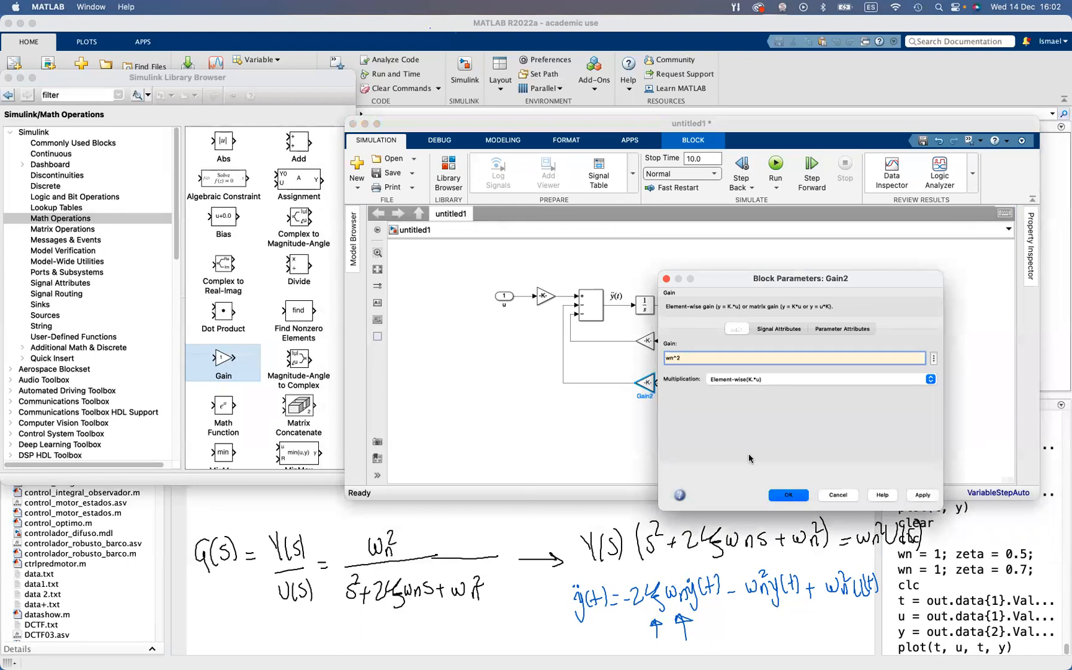
{"action": "left_click", "coordinate": [788, 494]}
{"action": "left_click", "coordinate": [761, 407]}
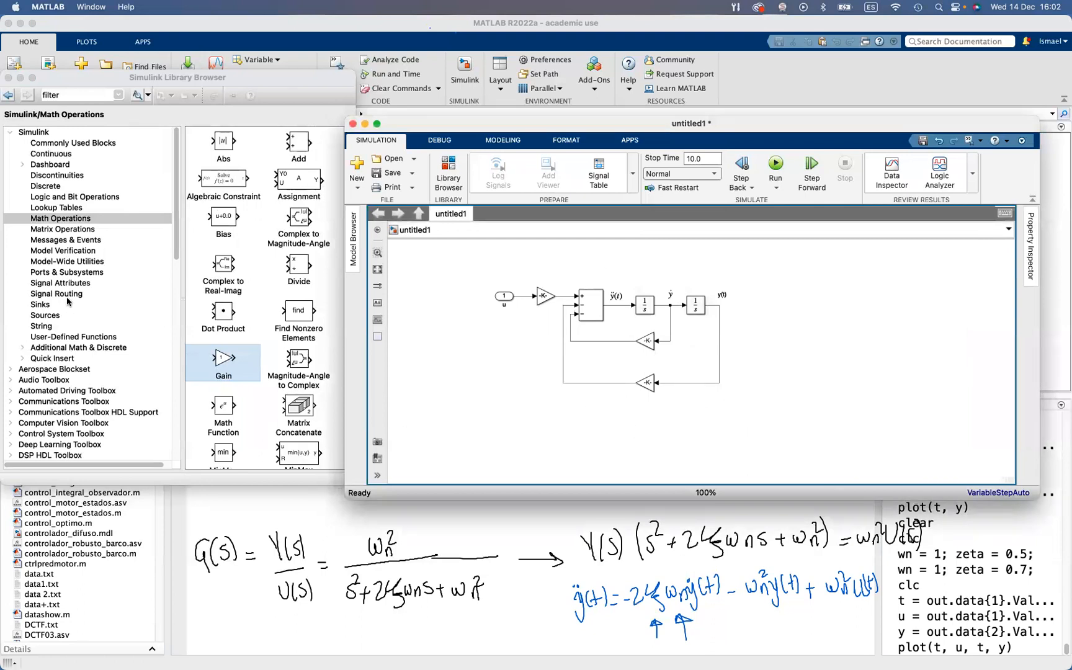
Add an Out1 block from the Sinks library, connected to the y(t) signal, and name it y
{"action": "left_click", "coordinate": [39, 303]}
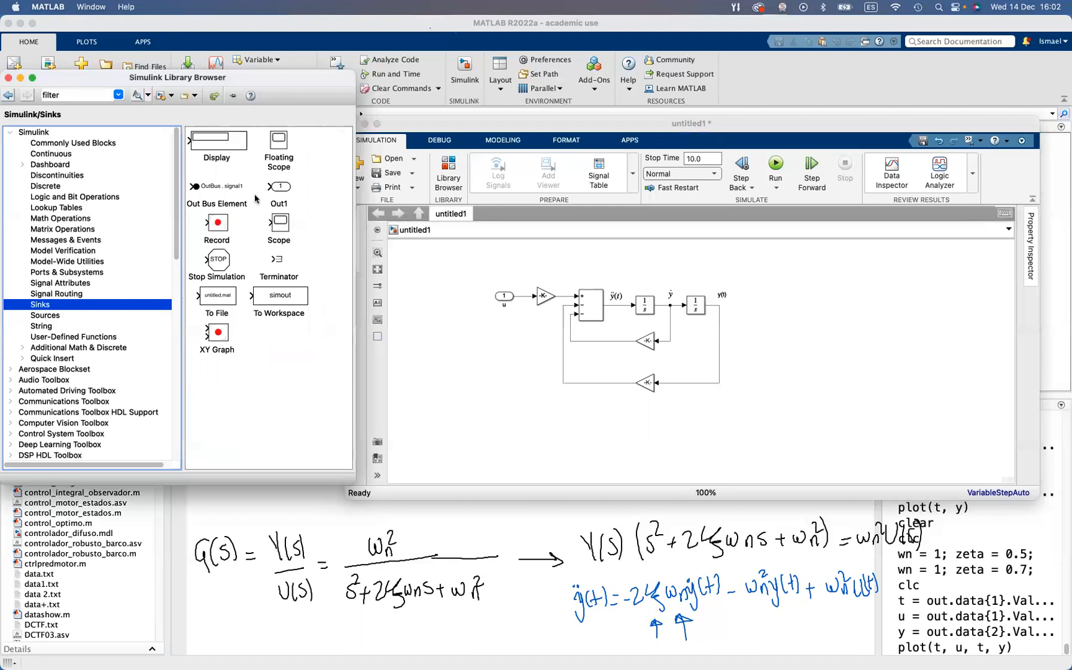
{"action": "left_click_drag", "start_coordinate": [286, 192], "coordinate": [728, 305]}
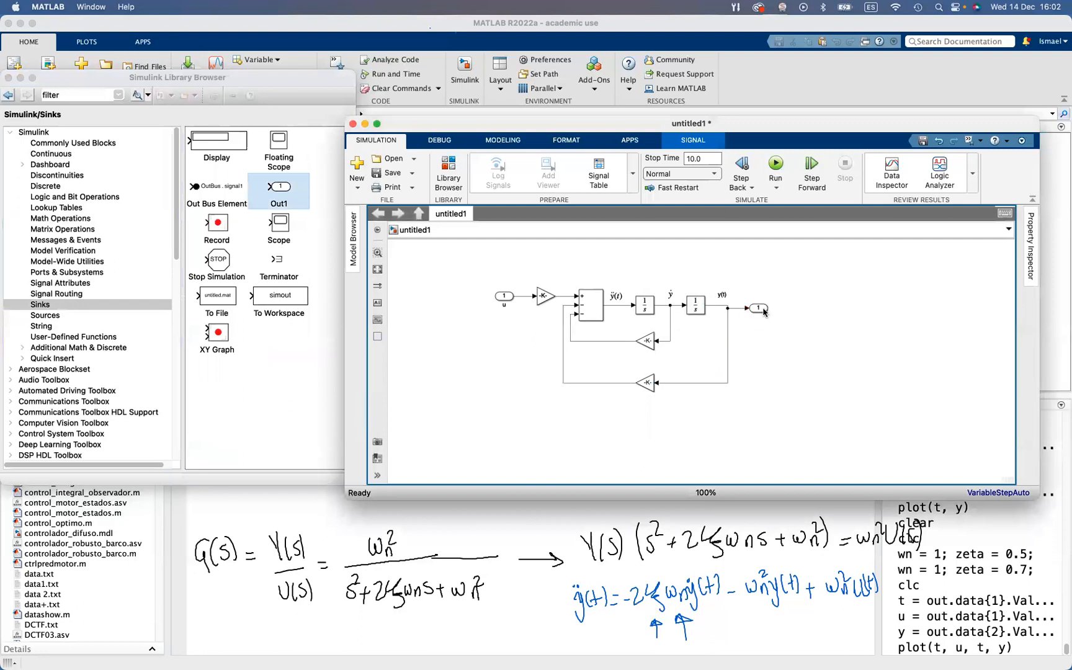
{"action": "left_click", "coordinate": [766, 307]}
{"action": "double_click", "coordinate": [762, 314]}
{"action": "type", "text": "y"}
{"action": "left_click", "coordinate": [791, 369]}
Check the gain expression of the ẏ feedback block without changing it
{"action": "key", "text": "space"}
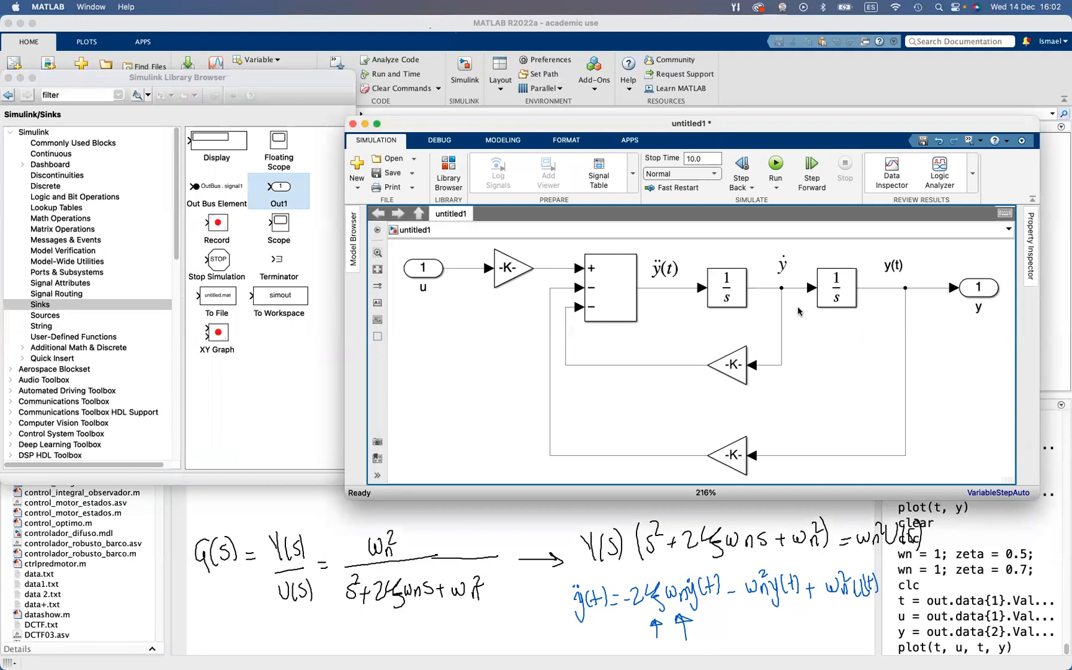
{"action": "double_click", "coordinate": [732, 365]}
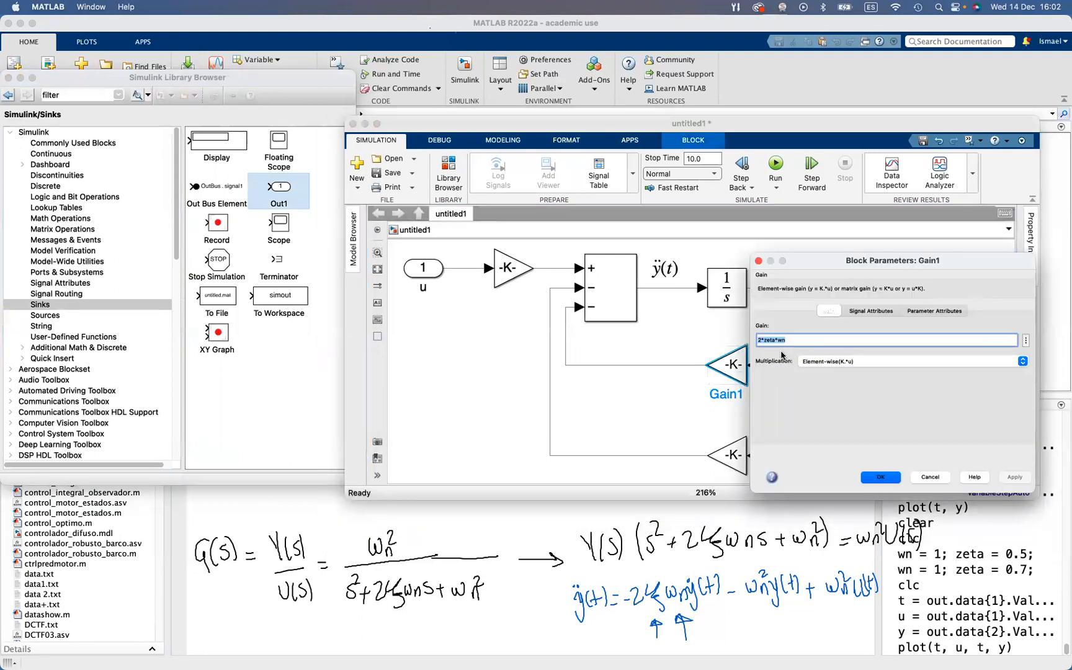
{"action": "left_click", "coordinate": [937, 475]}
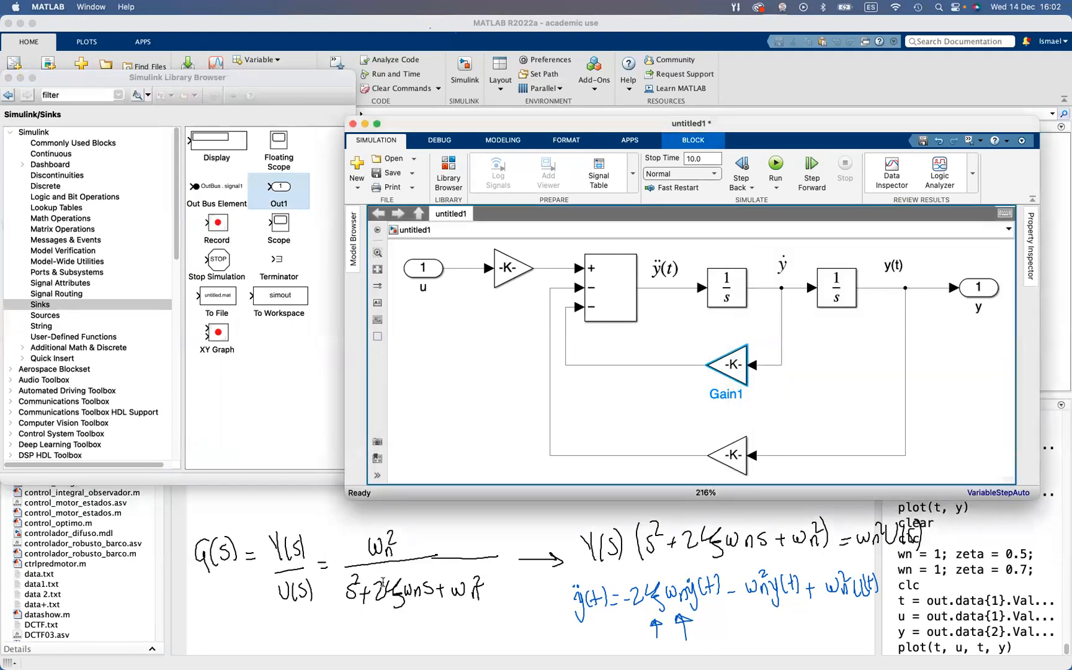
Switch to MATLAB and clear the Command Window
{"action": "left_click", "coordinate": [468, 537]}
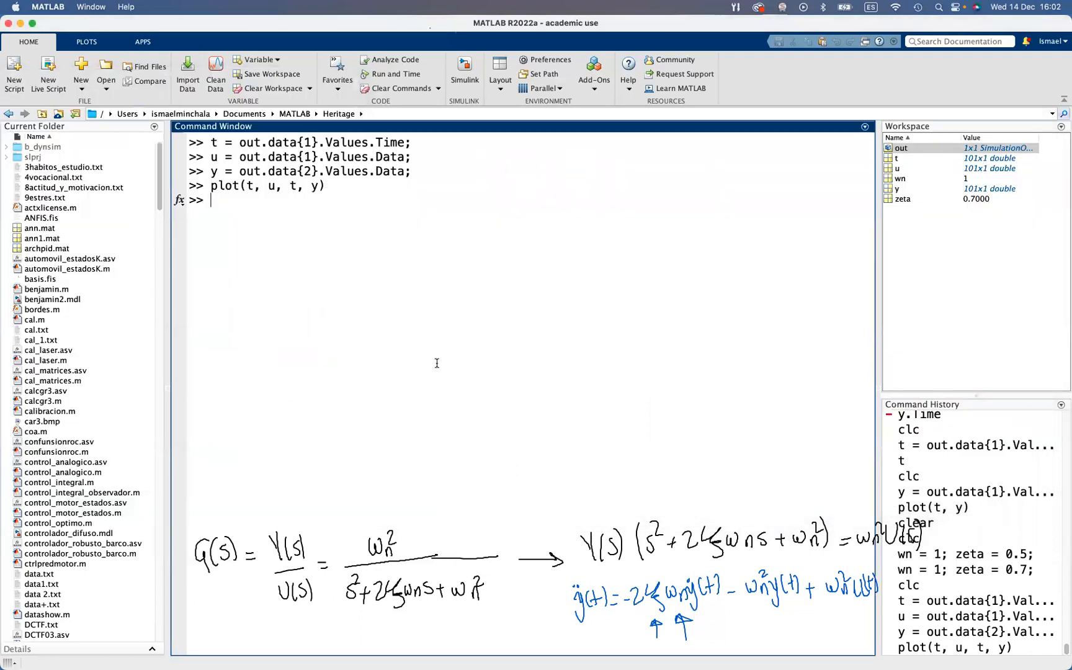
{"action": "type", "text": "wn"}
{"action": "key", "text": "Up"}
{"action": "key", "text": "shift+Home"}
{"action": "type", "text": "clc"}
{"action": "key", "text": "Return"}
Assign wn = 0.4 and zeta = 0.4 in the workspace by editing the earlier wn/zeta assignment command
{"action": "type", "text": "w"}
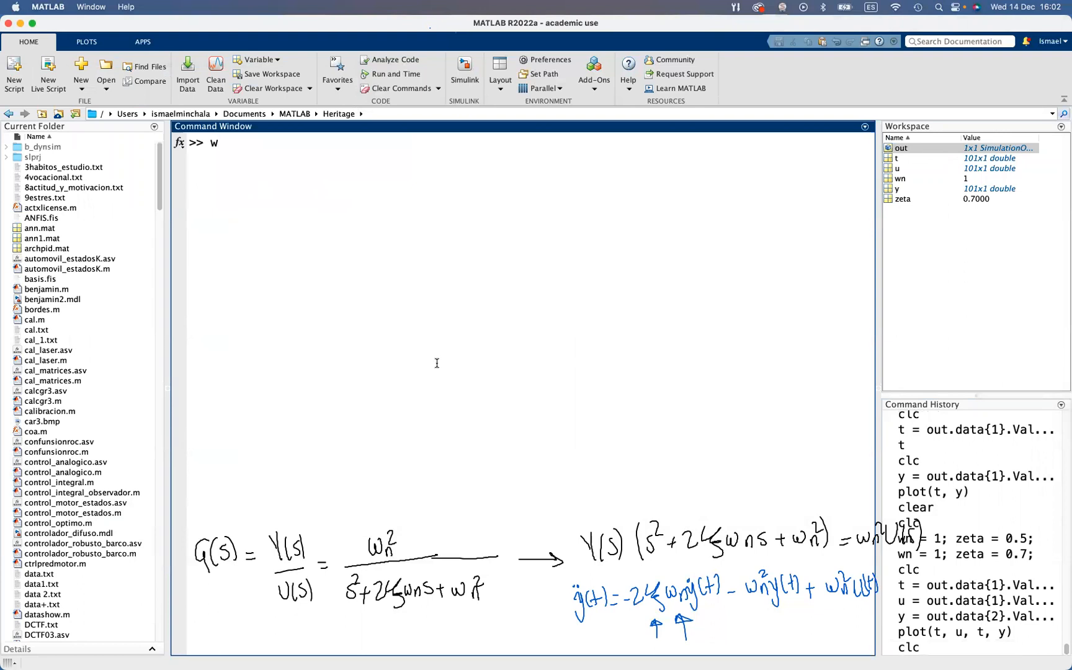
{"action": "key", "text": "Up"}
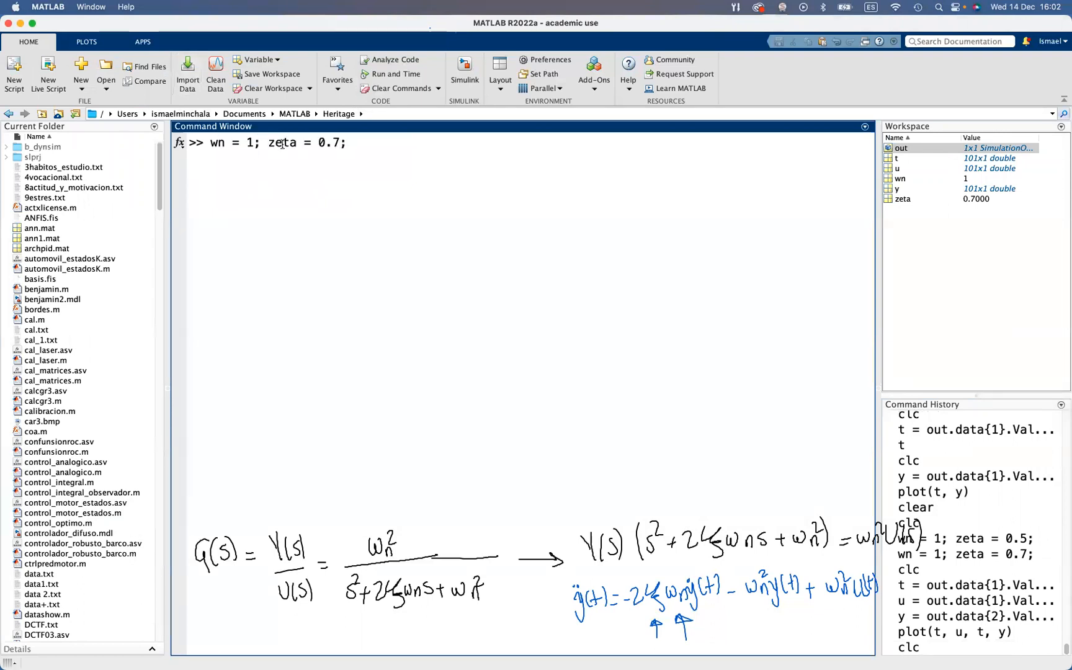
{"action": "double_click", "coordinate": [250, 143]}
{"action": "type", "text": "0.4"}
{"action": "key", "text": "Left"}
{"action": "key", "text": "shift+Left"}
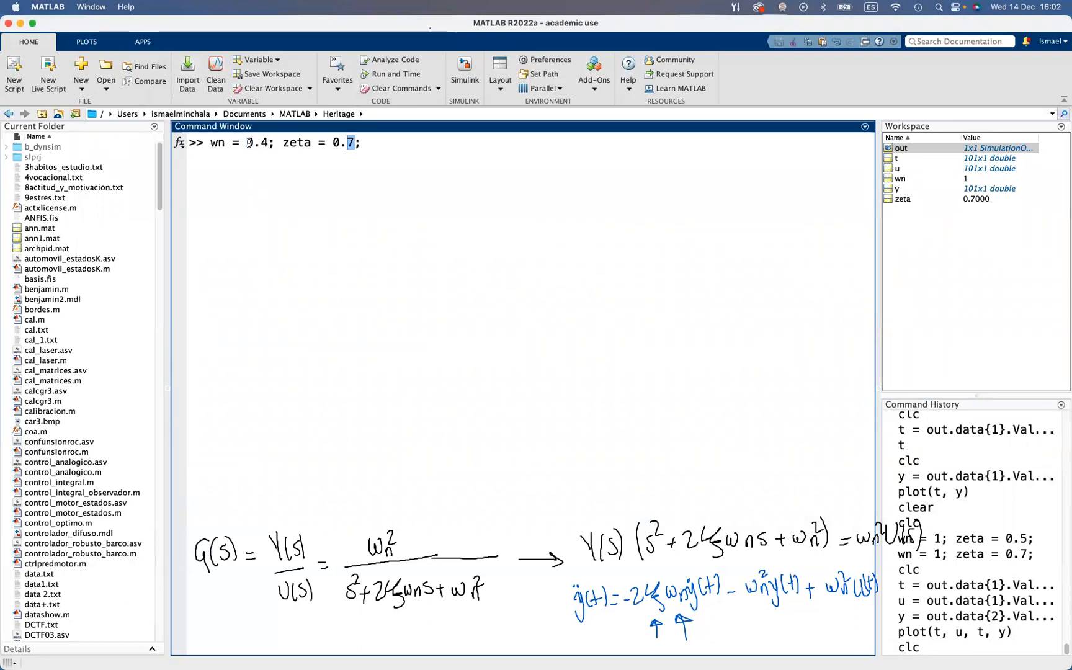
{"action": "type", "text": "4"}
{"action": "key", "text": "Return"}
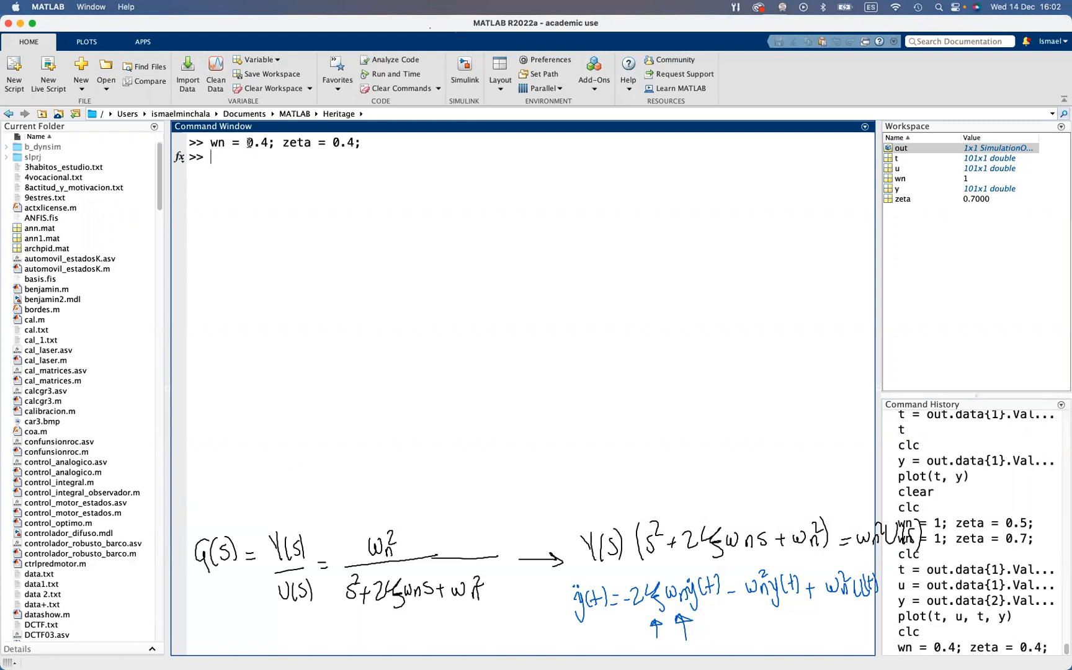
Return to the untitled1 block diagram model in Simulink and open the Parameter Estimator app for it
{"action": "key", "text": "ctrl+Up"}
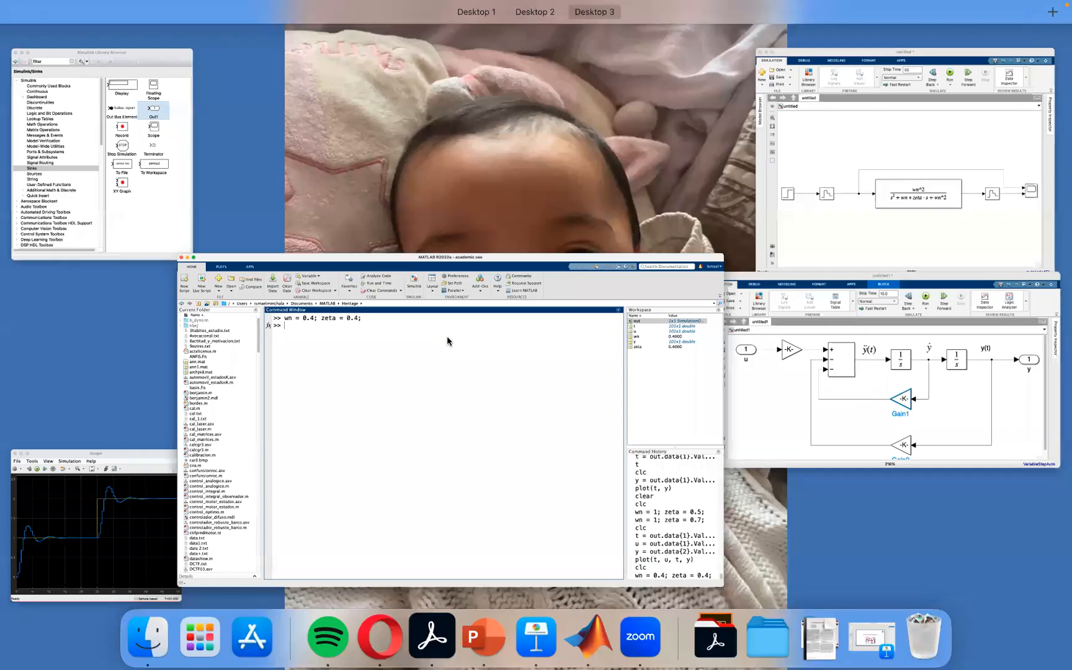
{"action": "left_click", "coordinate": [913, 388]}
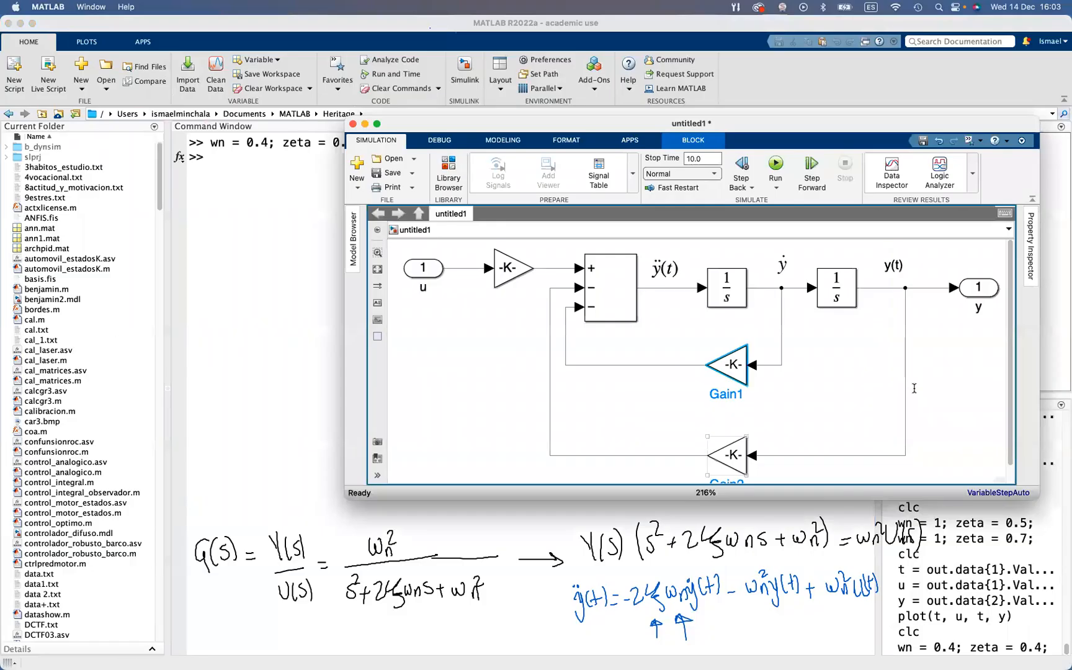
{"action": "left_click", "coordinate": [964, 416]}
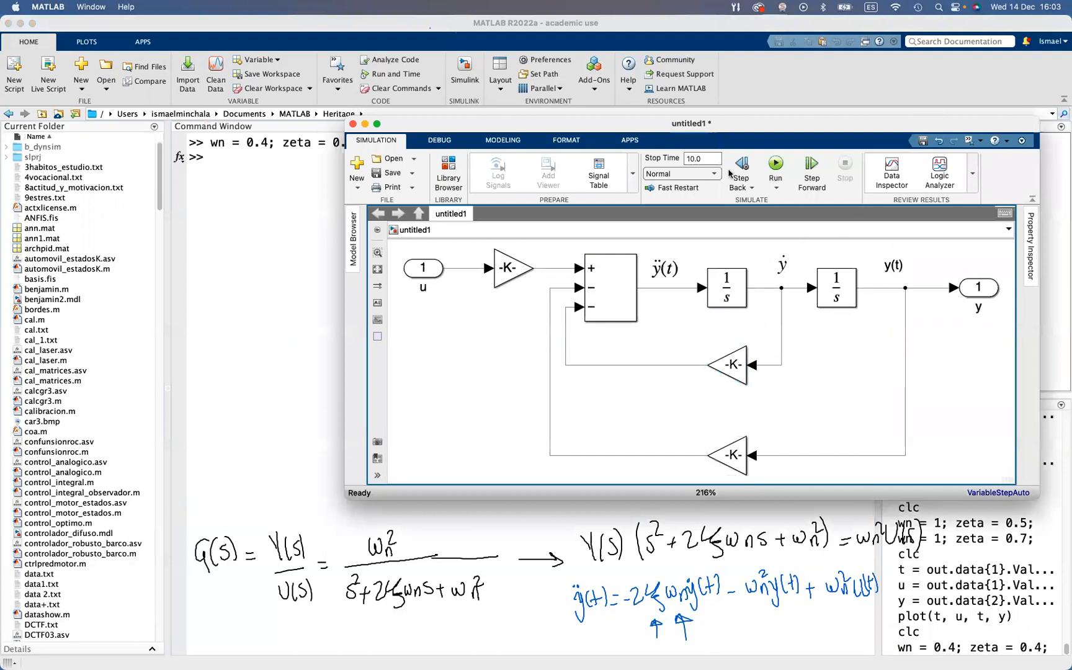
{"action": "left_click", "coordinate": [628, 142]}
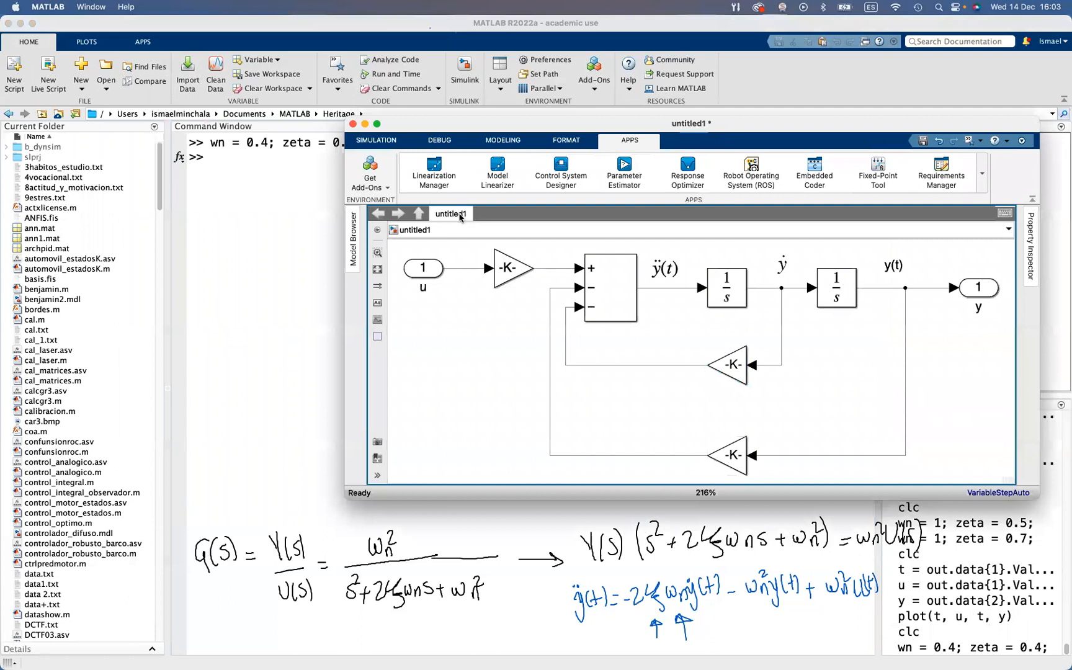
{"action": "left_click", "coordinate": [625, 175]}
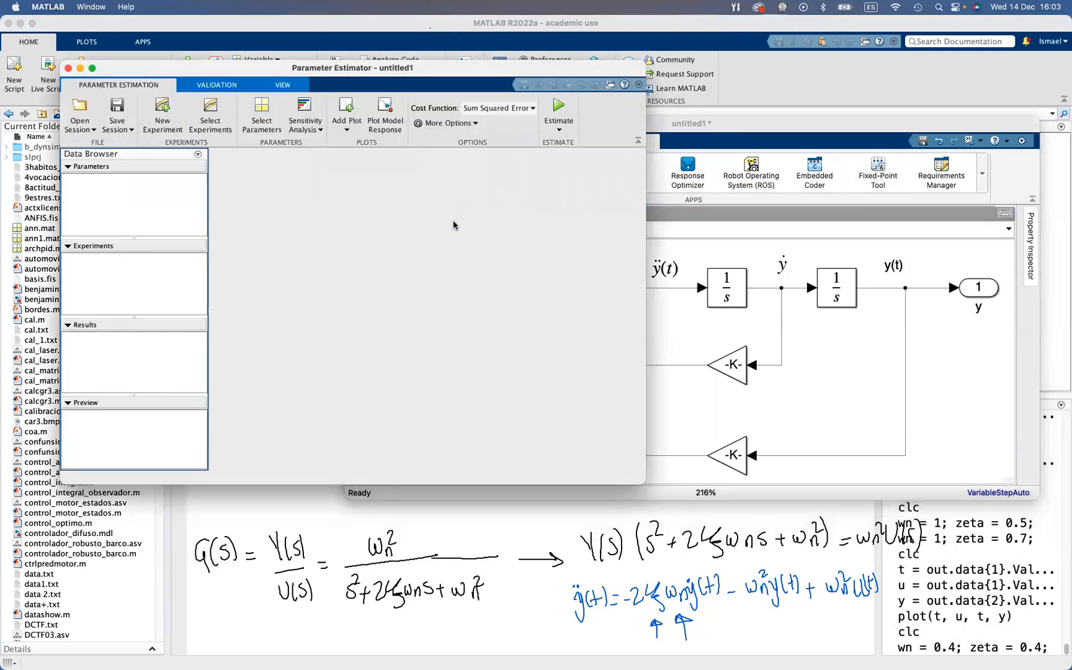
Create a new estimation experiment with y as the measured output signal and u as the input signal
{"action": "left_click", "coordinate": [163, 112]}
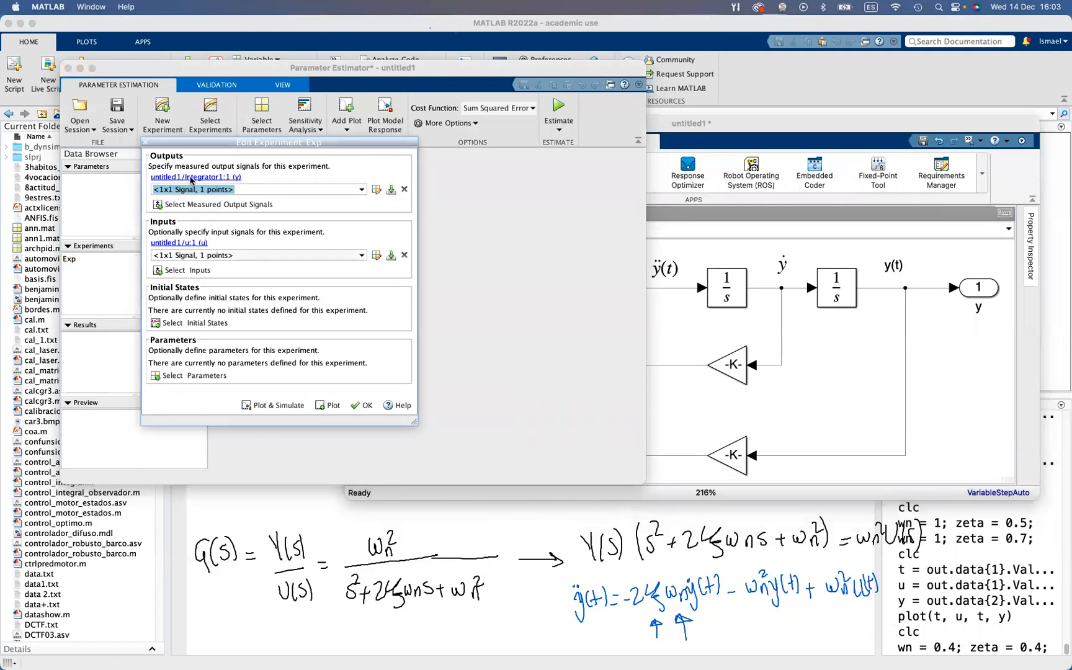
{"action": "left_click", "coordinate": [244, 205]}
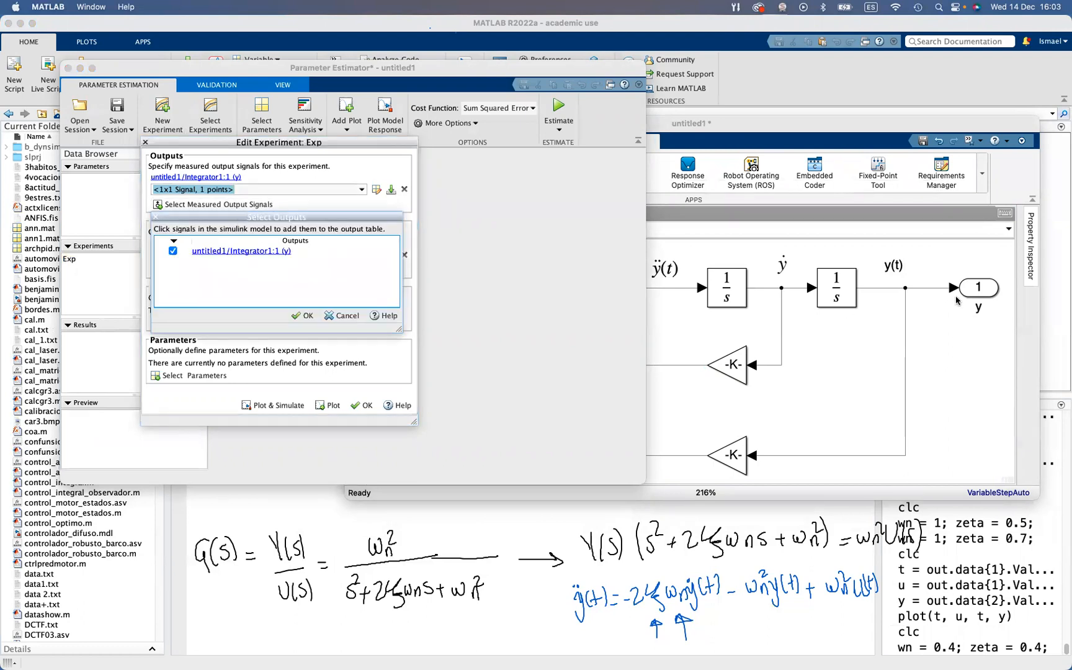
{"action": "left_click", "coordinate": [284, 251]}
{"action": "left_click", "coordinate": [302, 315]}
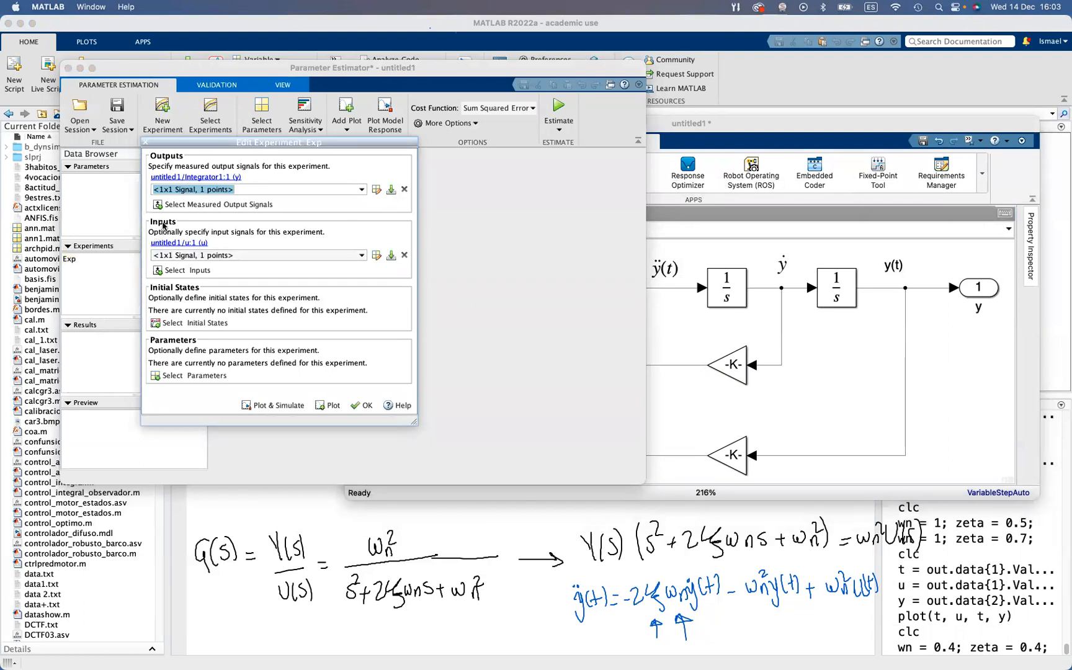
{"action": "left_click", "coordinate": [181, 271]}
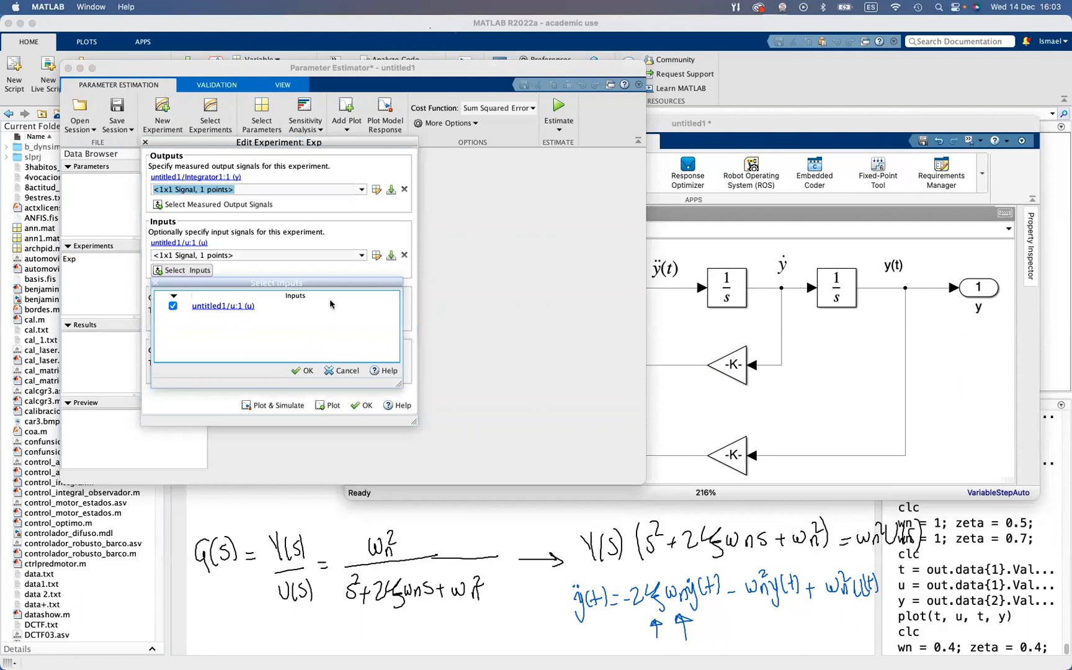
{"action": "left_click", "coordinate": [303, 370]}
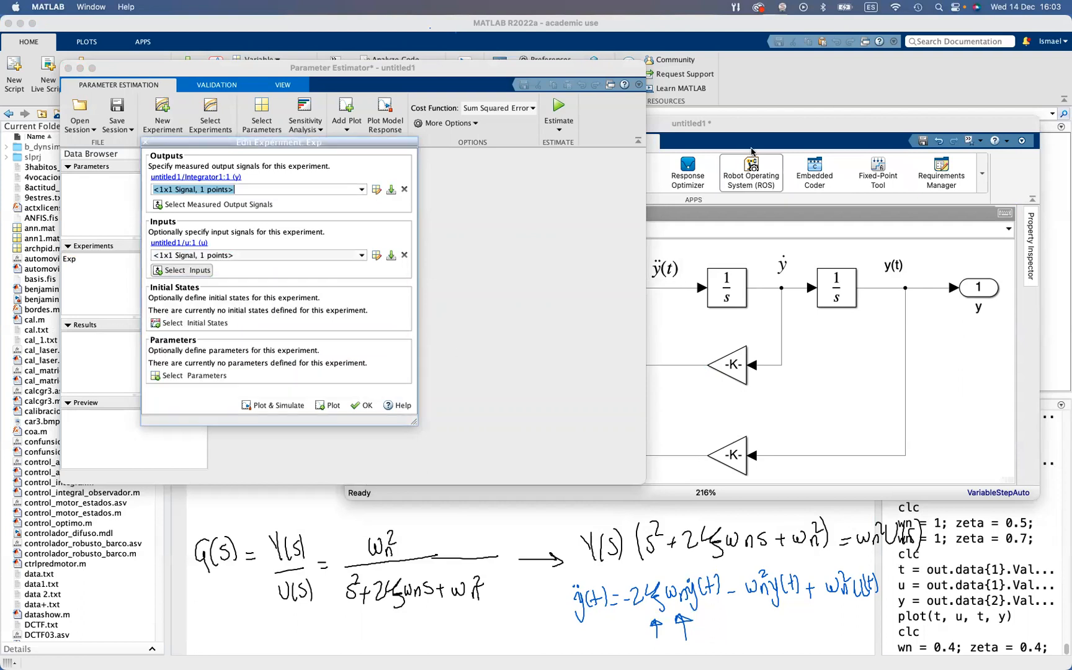
{"action": "left_click", "coordinate": [751, 151]}
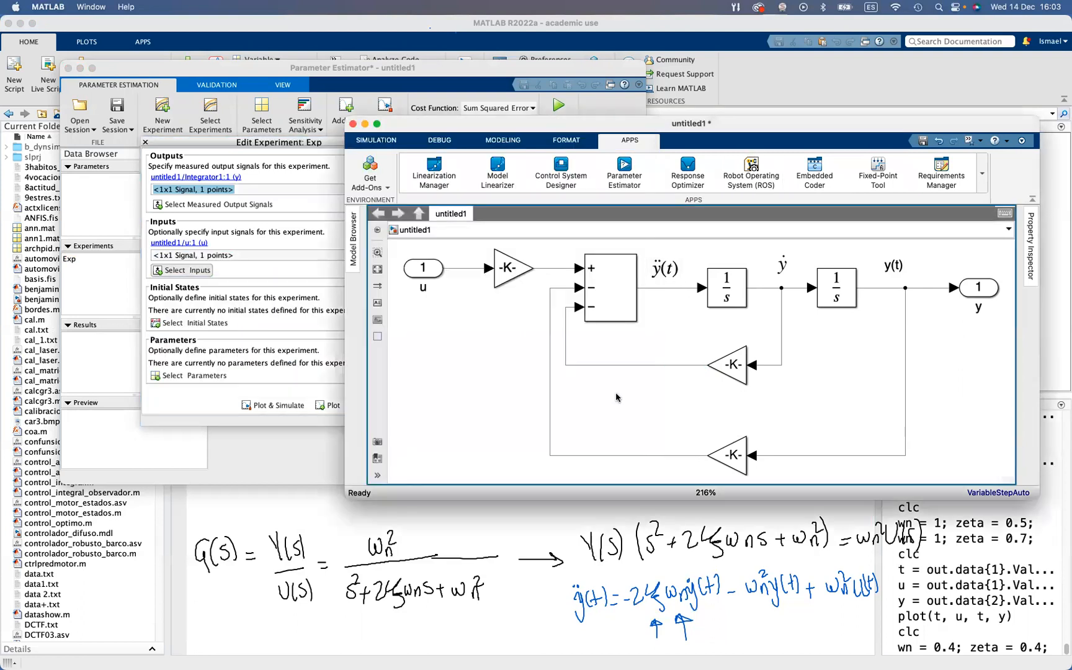
{"action": "left_click", "coordinate": [279, 149]}
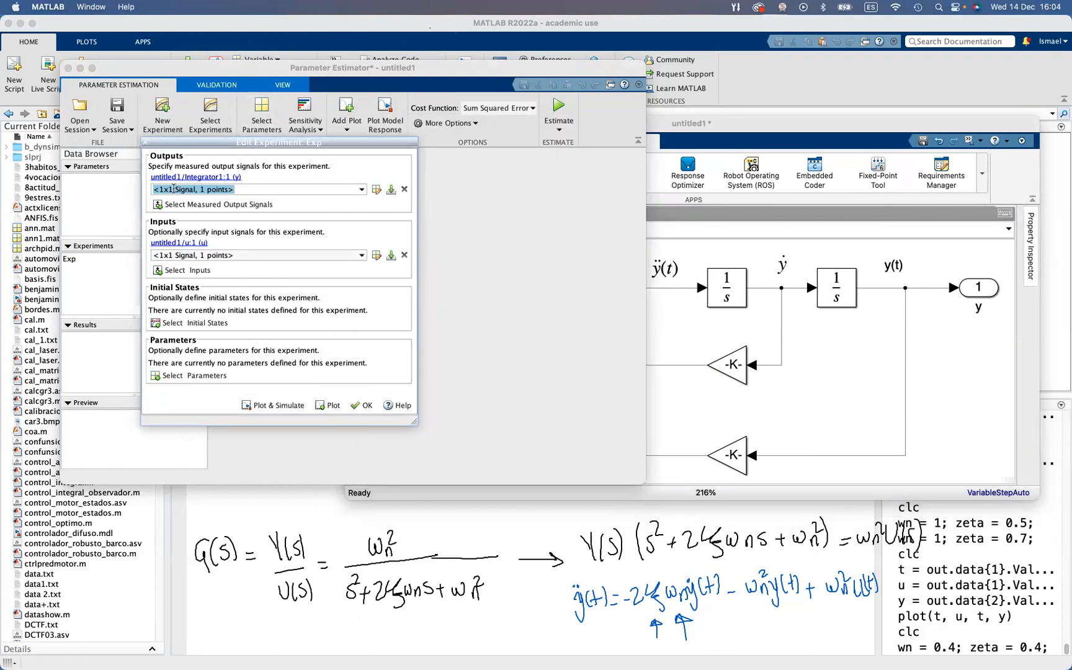
Set the experiment's measured output data for y to [t, y]
{"action": "left_click", "coordinate": [252, 191]}
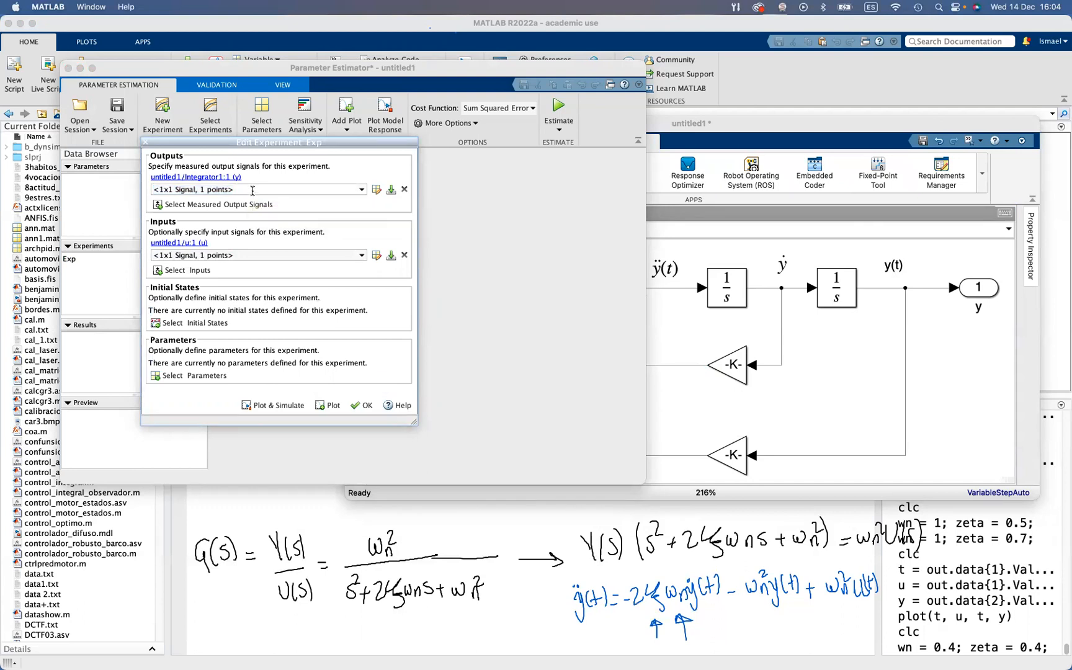
{"action": "key", "text": "super+a"}
{"action": "key", "text": "BackSpace"}
{"action": "type", "text": "[t, y]"}
Set the experiment's input data for u to [t, u]
{"action": "left_click", "coordinate": [204, 255]}
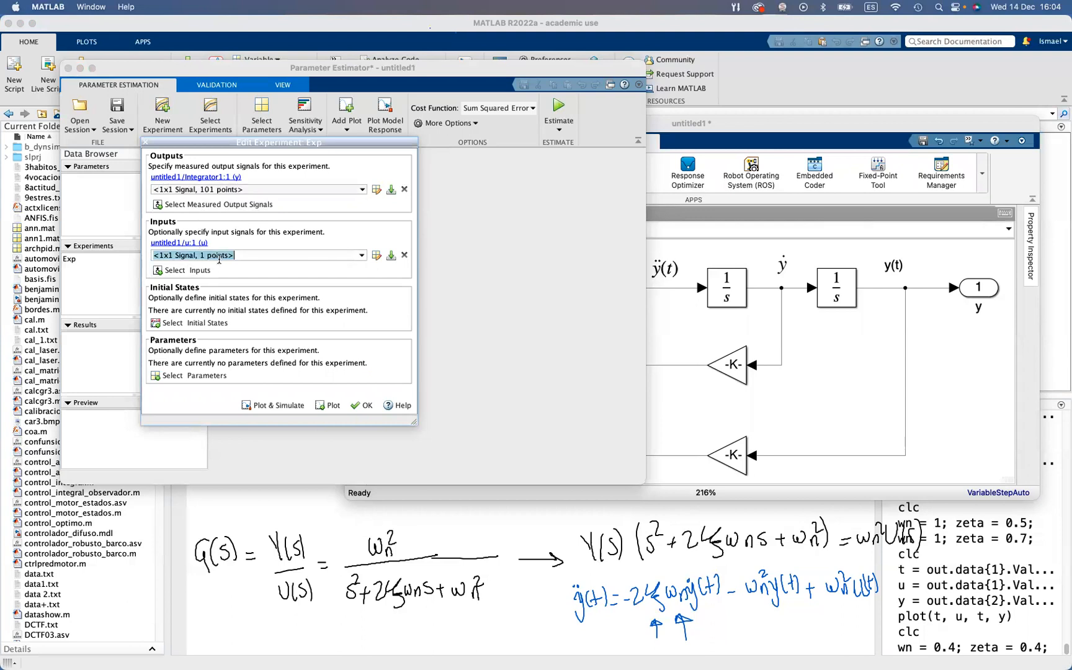
{"action": "type", "text": "["}
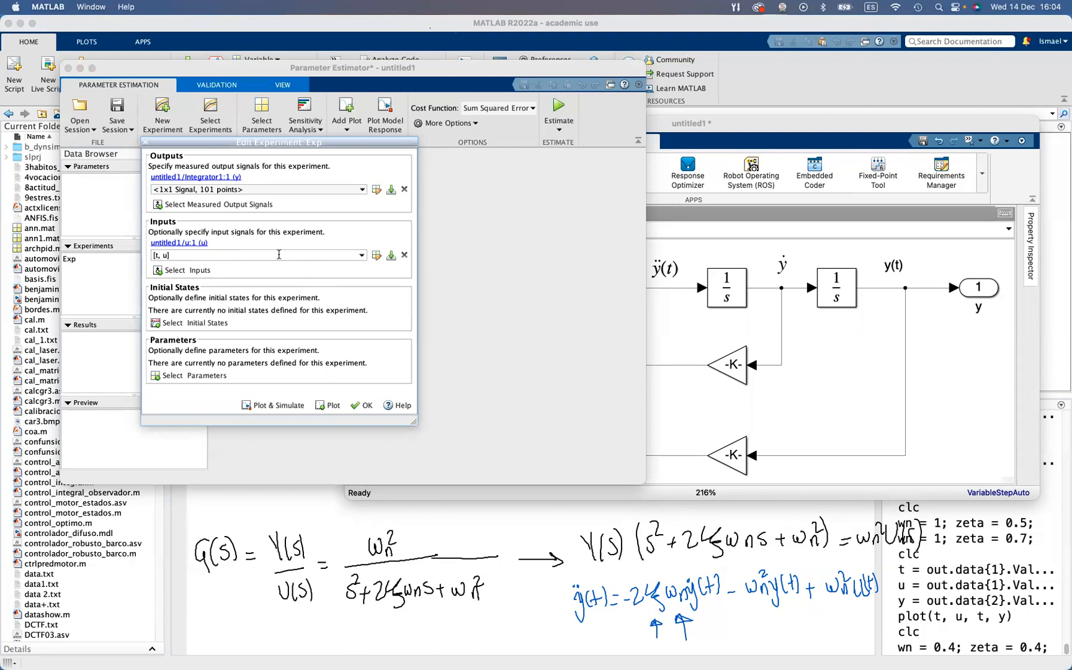
{"action": "type", "text": "t, u]"}
{"action": "left_click", "coordinate": [297, 189]}
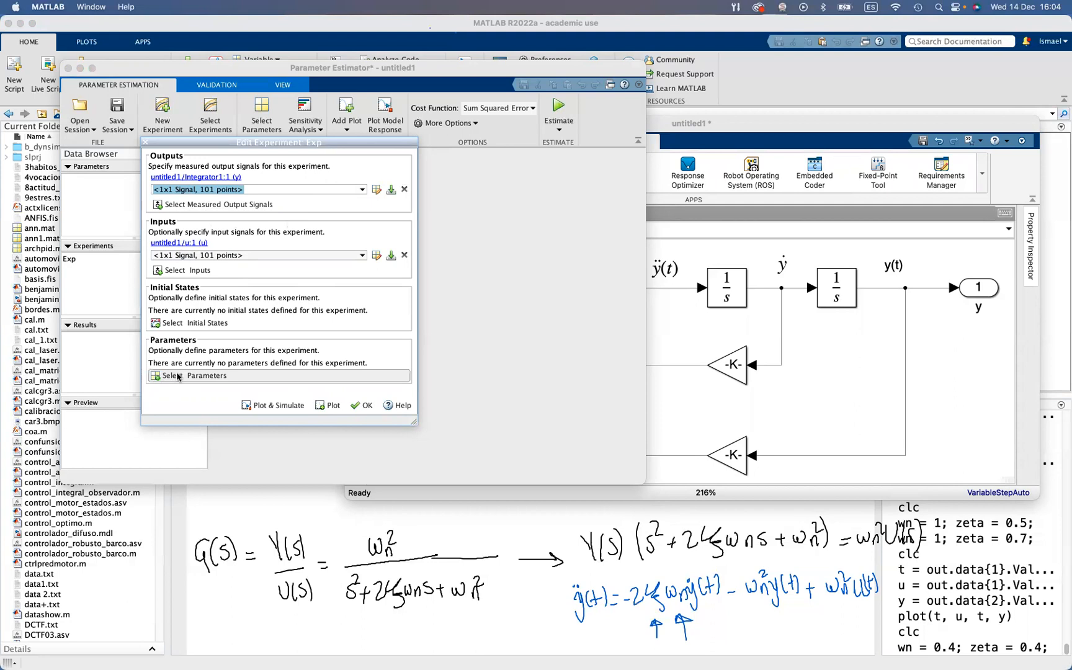
Add the model variables wn and zeta as parameters of the experiment
{"action": "left_click", "coordinate": [156, 377]}
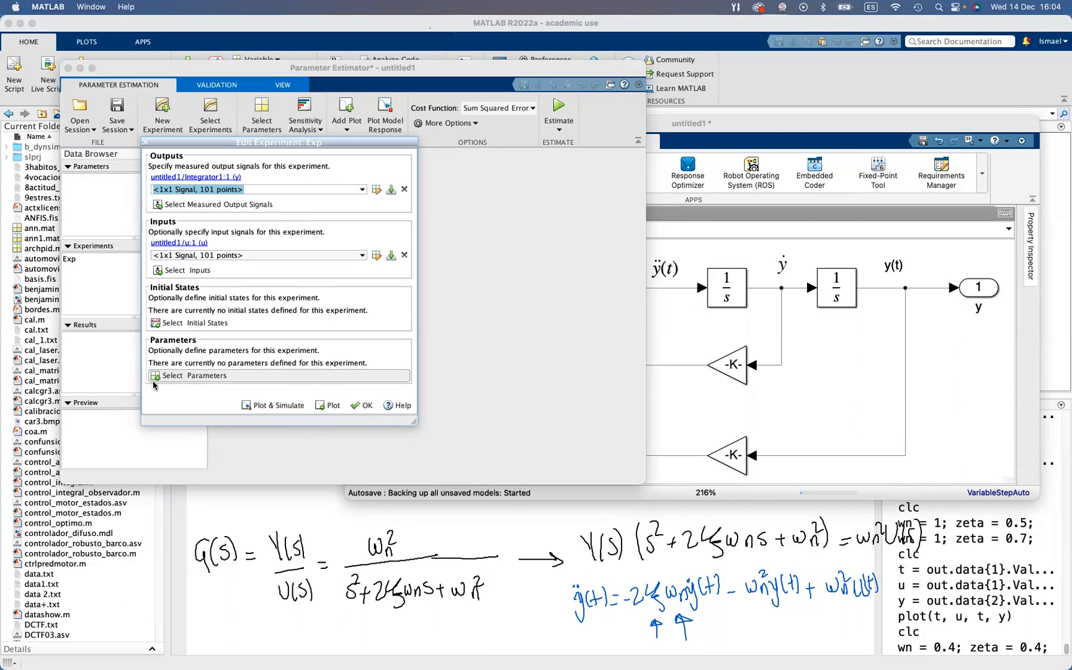
{"action": "left_click", "coordinate": [166, 428]}
{"action": "left_click", "coordinate": [167, 438]}
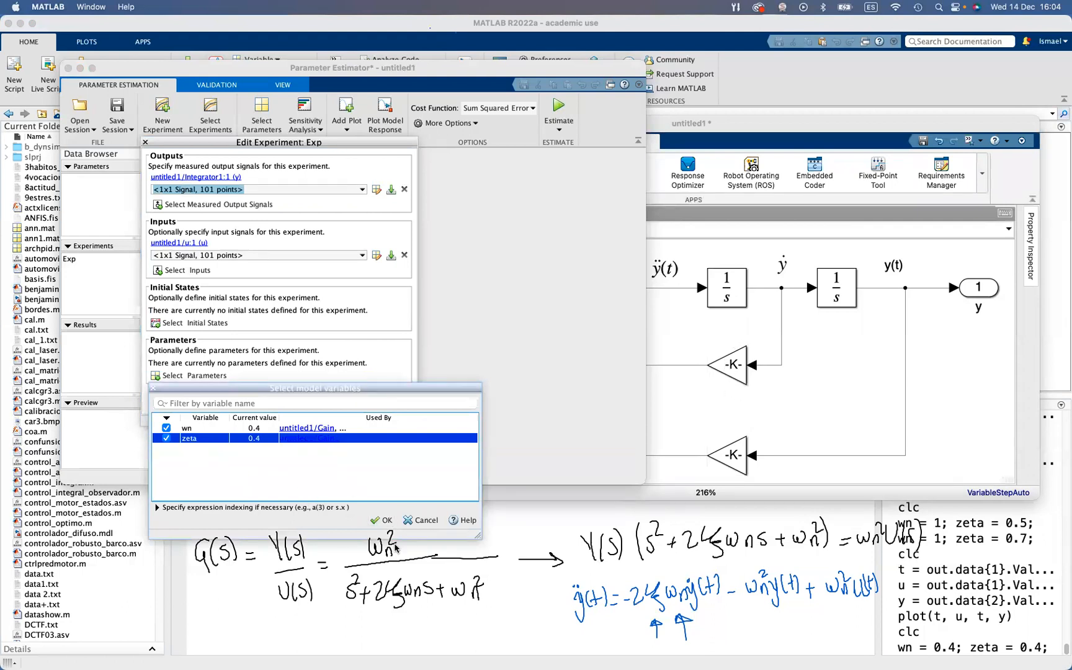
{"action": "left_click", "coordinate": [383, 520]}
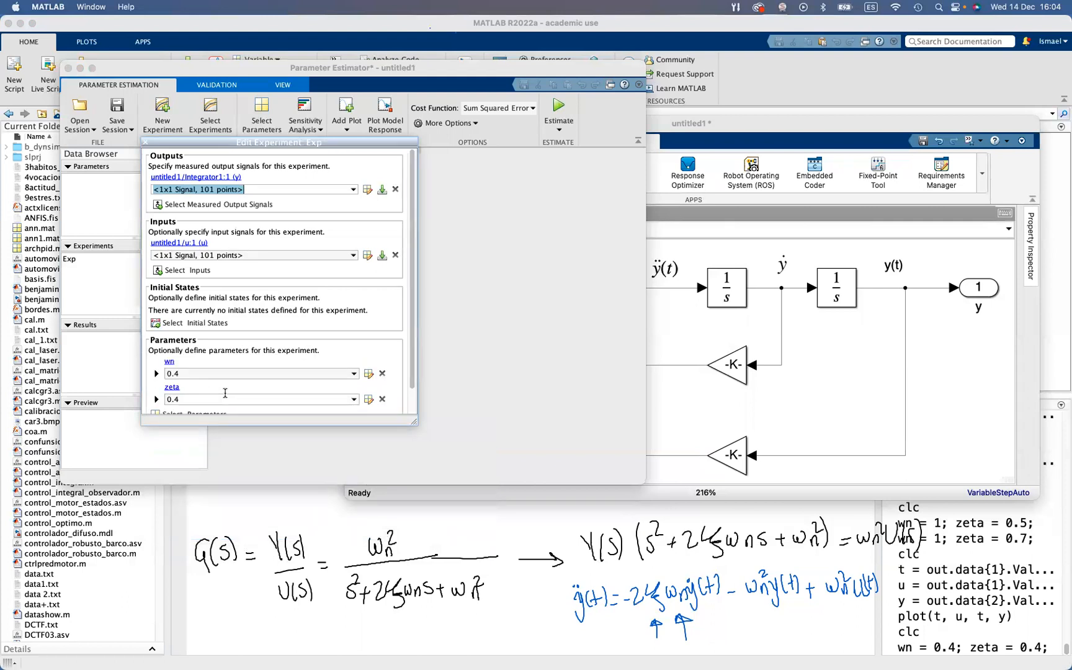
Set the minimum of the wn parameter to 0
{"action": "scroll", "coordinate": [368, 349], "scroll_direction": "down", "scroll_amount": 2}
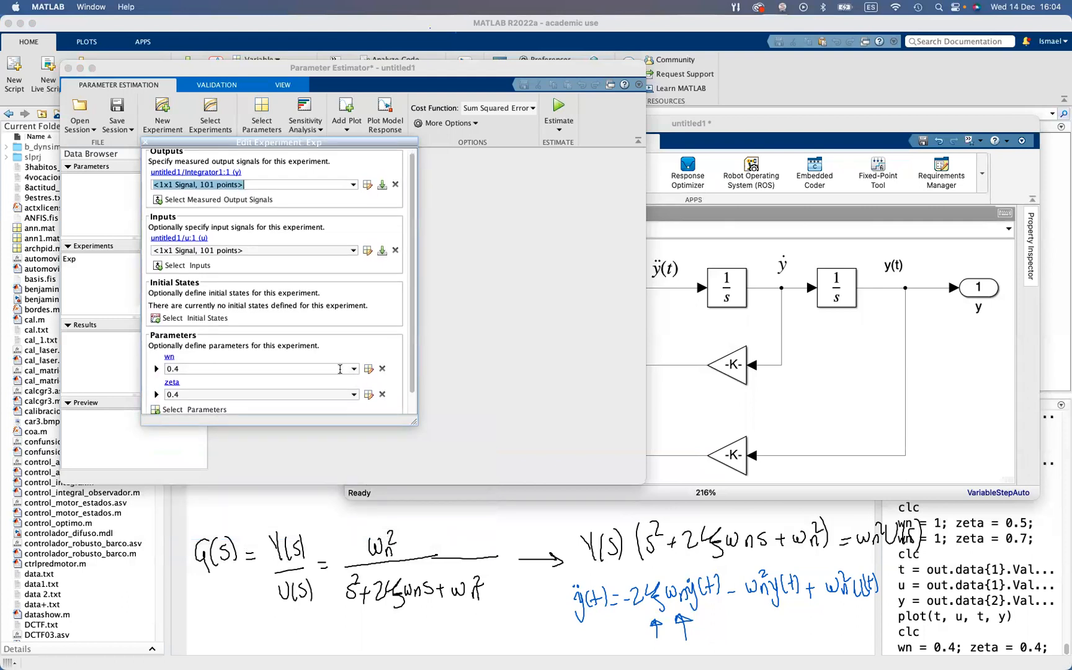
{"action": "scroll", "coordinate": [353, 371], "scroll_direction": "down", "scroll_amount": 3}
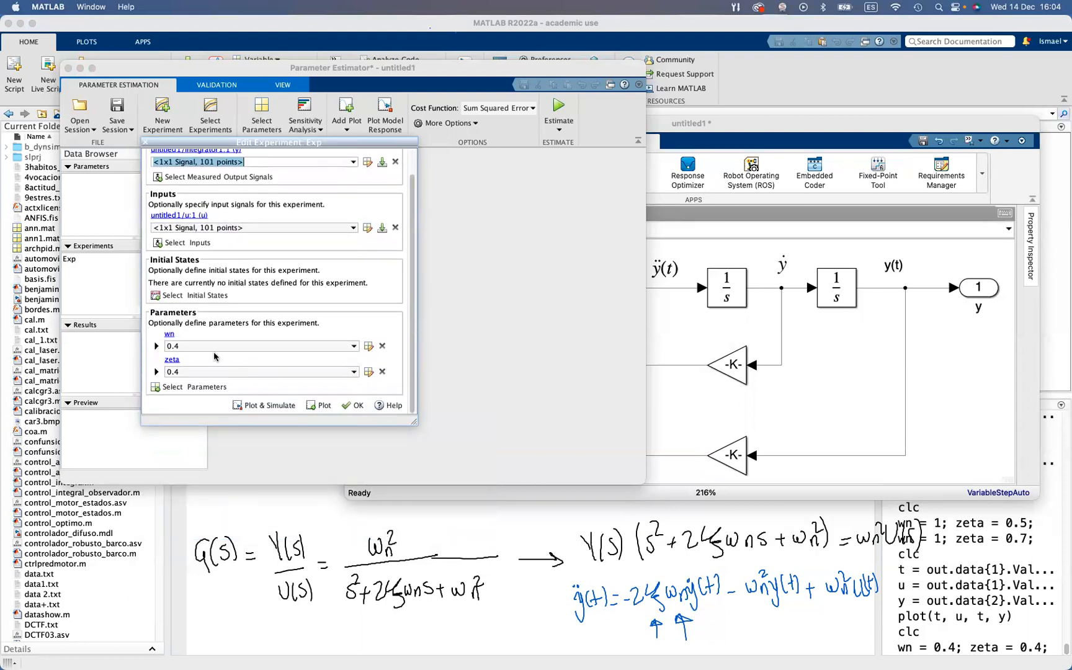
{"action": "left_click", "coordinate": [156, 346]}
{"action": "left_click", "coordinate": [221, 359]}
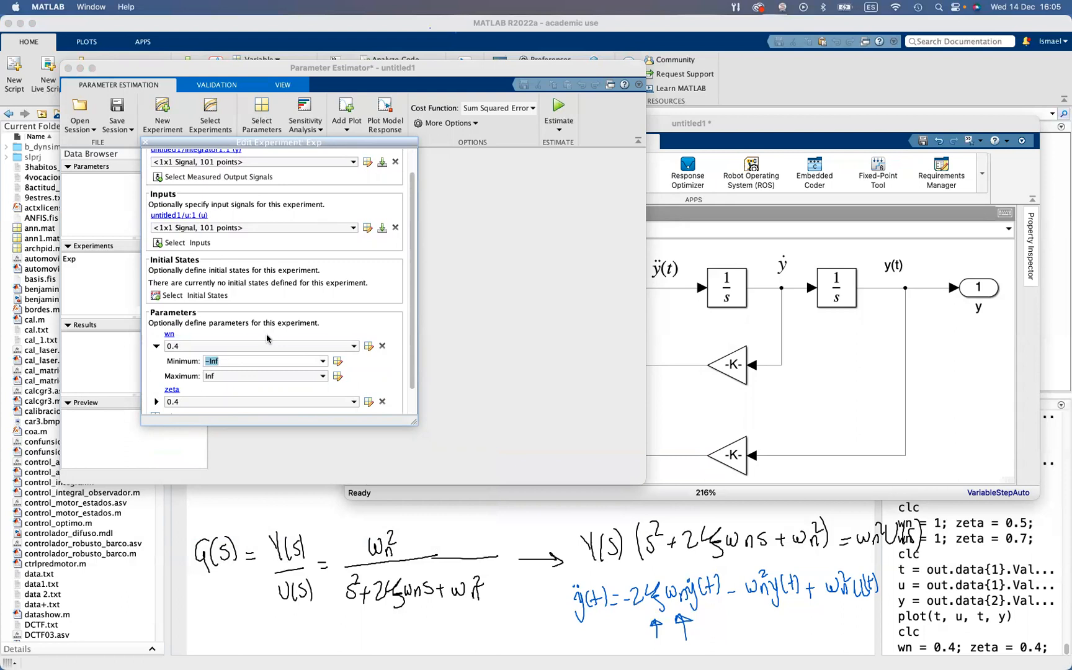
{"action": "type", "text": "0"}
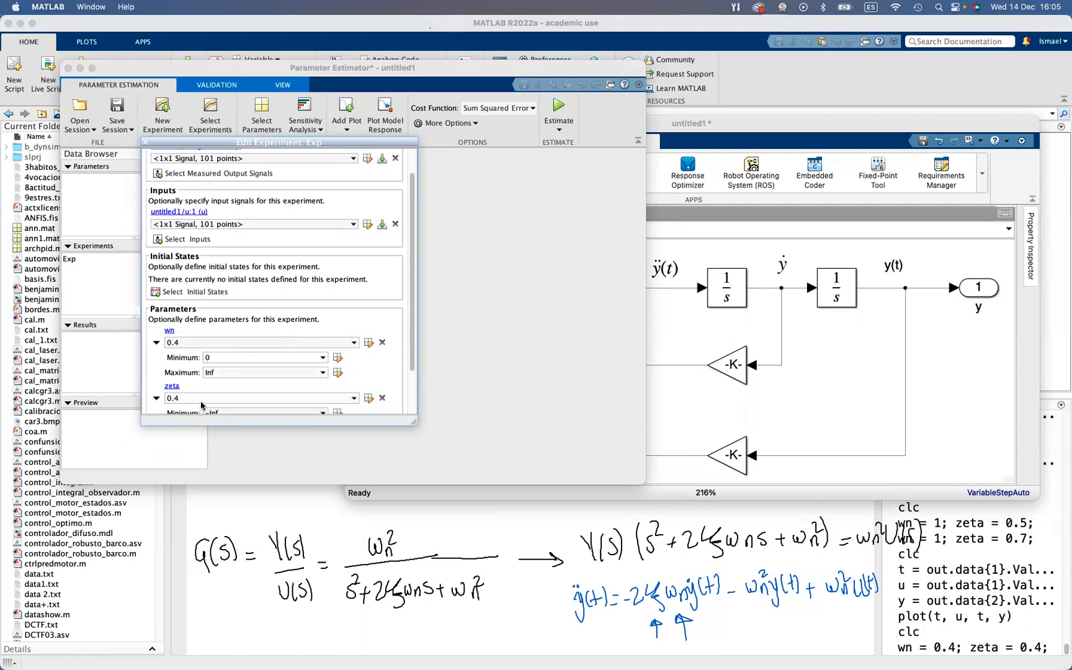
Give the zeta parameter the value 0.4 with minimum 0 and maximum 1, and accept the experiment settings
{"action": "left_click", "coordinate": [156, 402]}
{"action": "scroll", "coordinate": [193, 391], "scroll_direction": "down", "scroll_amount": 1}
{"action": "double_click", "coordinate": [194, 383]}
{"action": "type", "text": "0"}
{"action": "scroll", "coordinate": [194, 385], "scroll_direction": "down", "scroll_amount": 1}
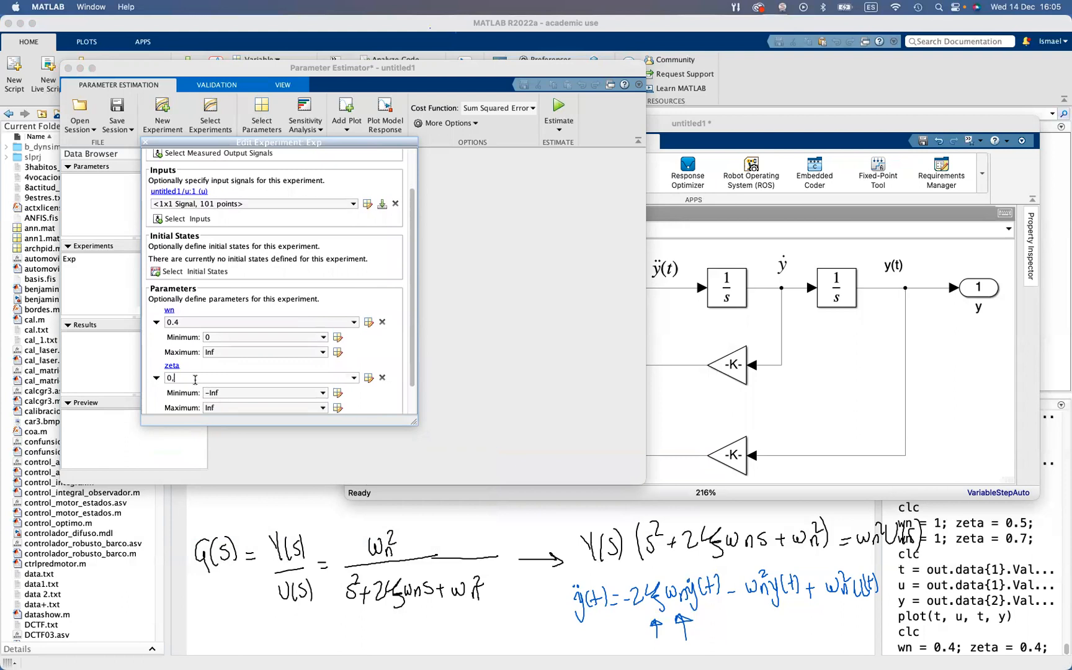
{"action": "type", "text": ".4"}
{"action": "scroll", "coordinate": [192, 379], "scroll_direction": "down", "scroll_amount": 1}
{"action": "left_click", "coordinate": [239, 390]}
{"action": "type", "text": "0"}
{"action": "left_click", "coordinate": [234, 403]}
{"action": "scroll", "coordinate": [402, 396], "scroll_direction": "down", "scroll_amount": 3}
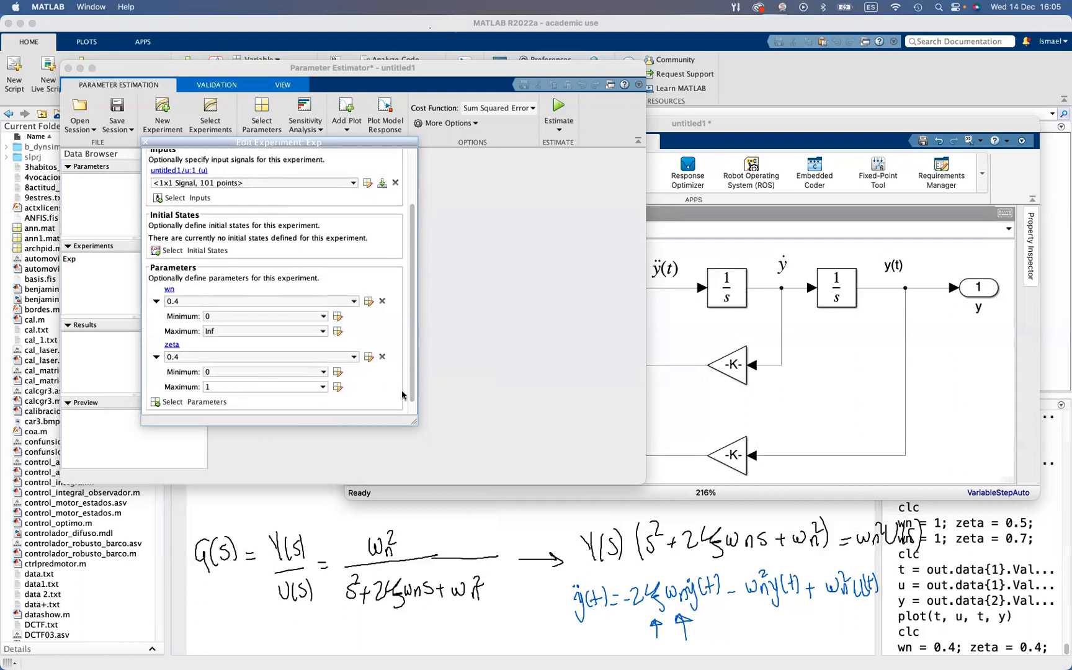
{"action": "left_click", "coordinate": [359, 405]}
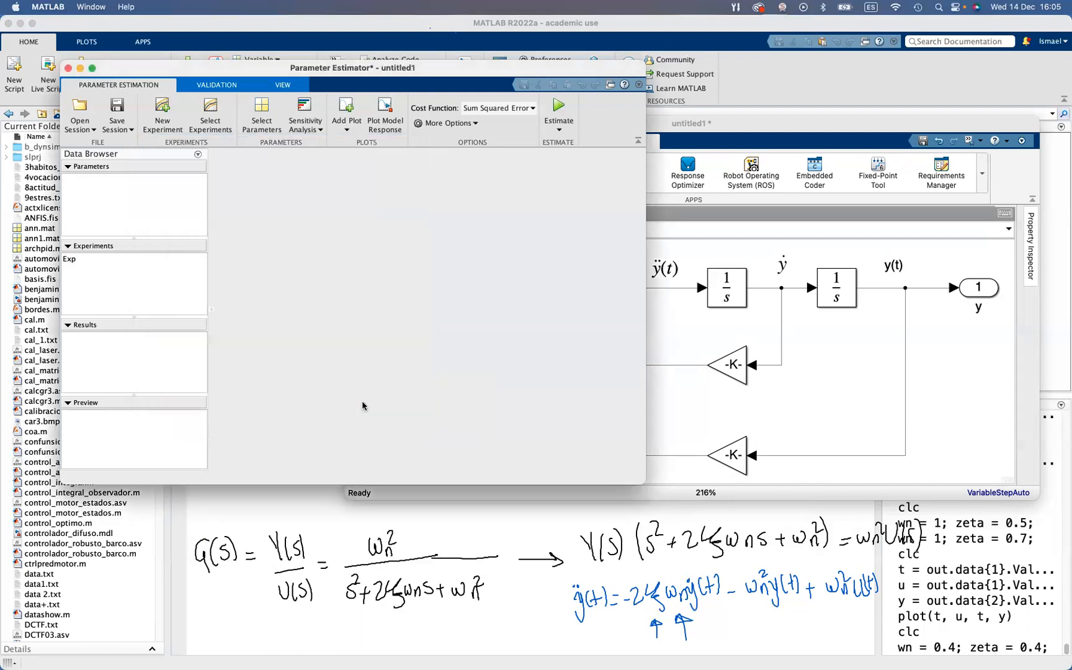
Run the parameter estimation for experiment Exp and arrange the model and progress report windows so both can be seen
{"action": "left_click", "coordinate": [88, 263]}
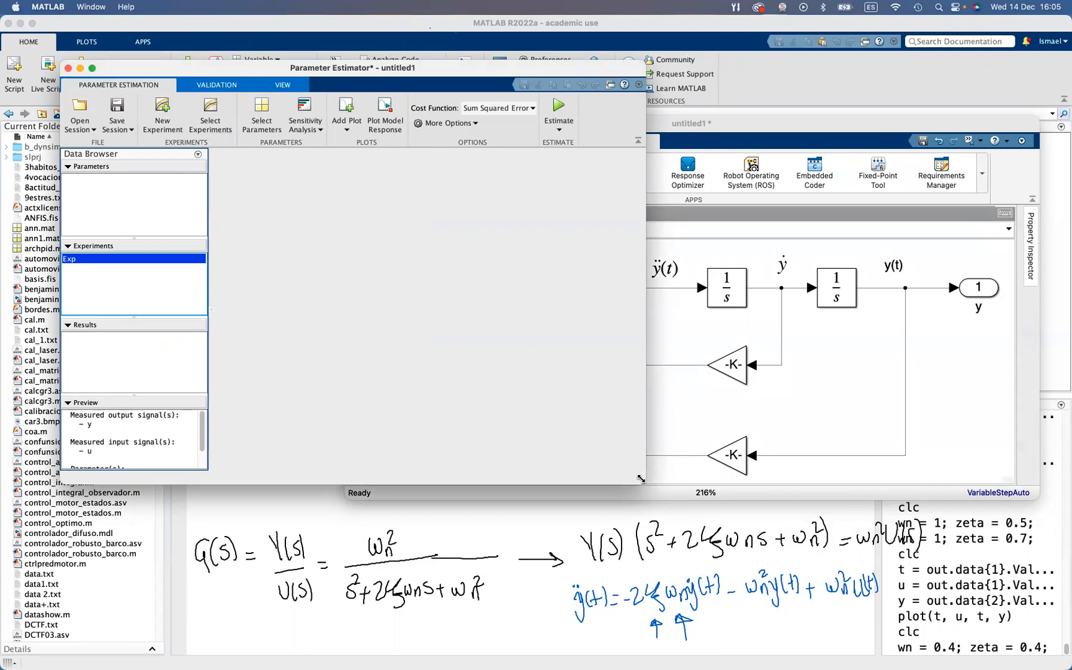
{"action": "left_click", "coordinate": [558, 110]}
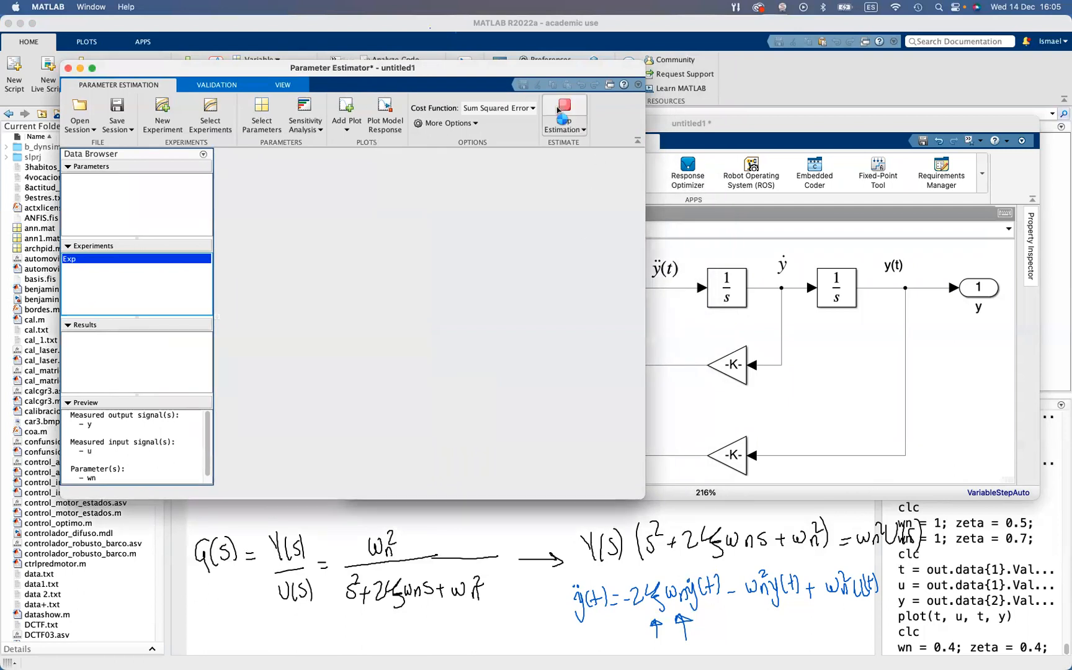
{"action": "left_click_drag", "start_coordinate": [877, 121], "coordinate": [903, 139]}
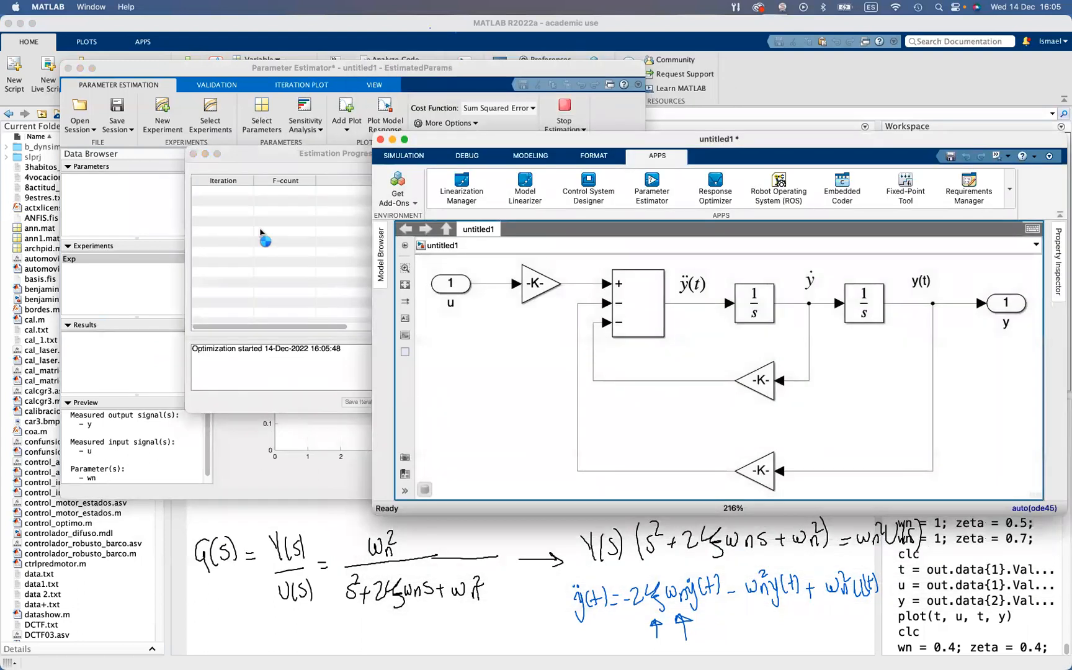
{"action": "left_click_drag", "start_coordinate": [278, 159], "coordinate": [151, 152]}
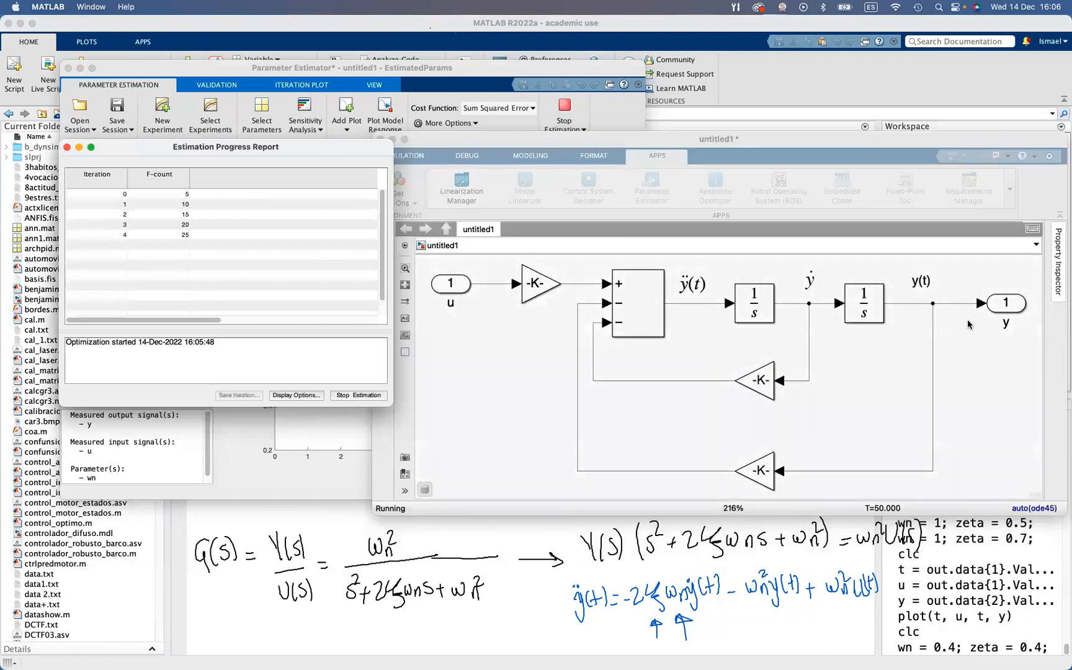
Inspect the EstimatedParams plot of the finished estimation and display the values of wn and zeta in the Command Window
{"action": "left_click", "coordinate": [545, 72]}
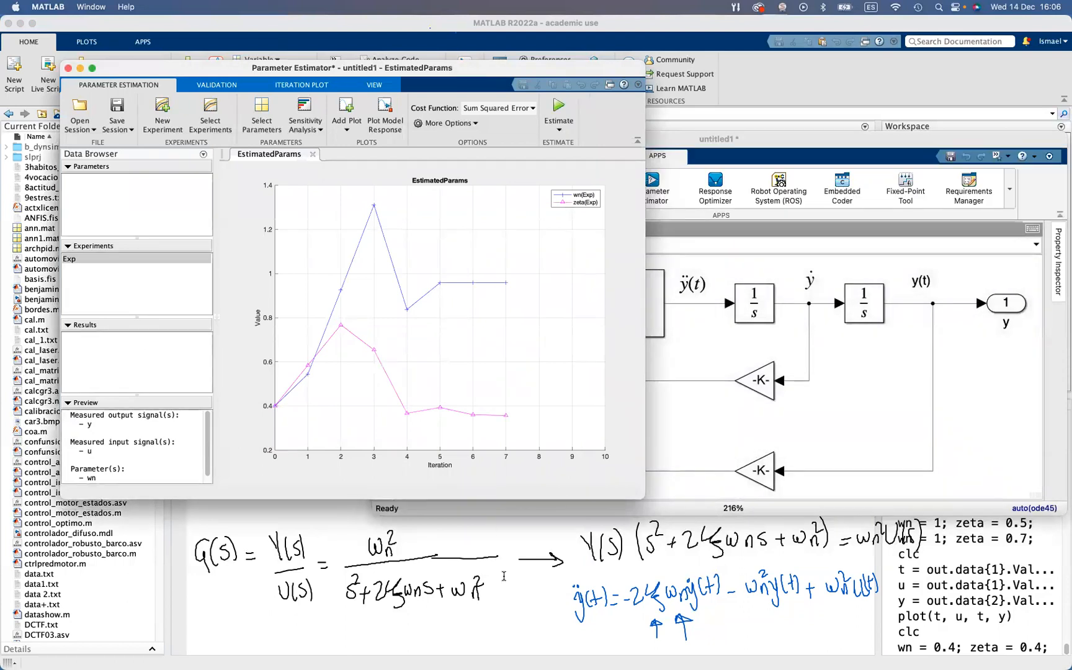
{"action": "left_click", "coordinate": [506, 611]}
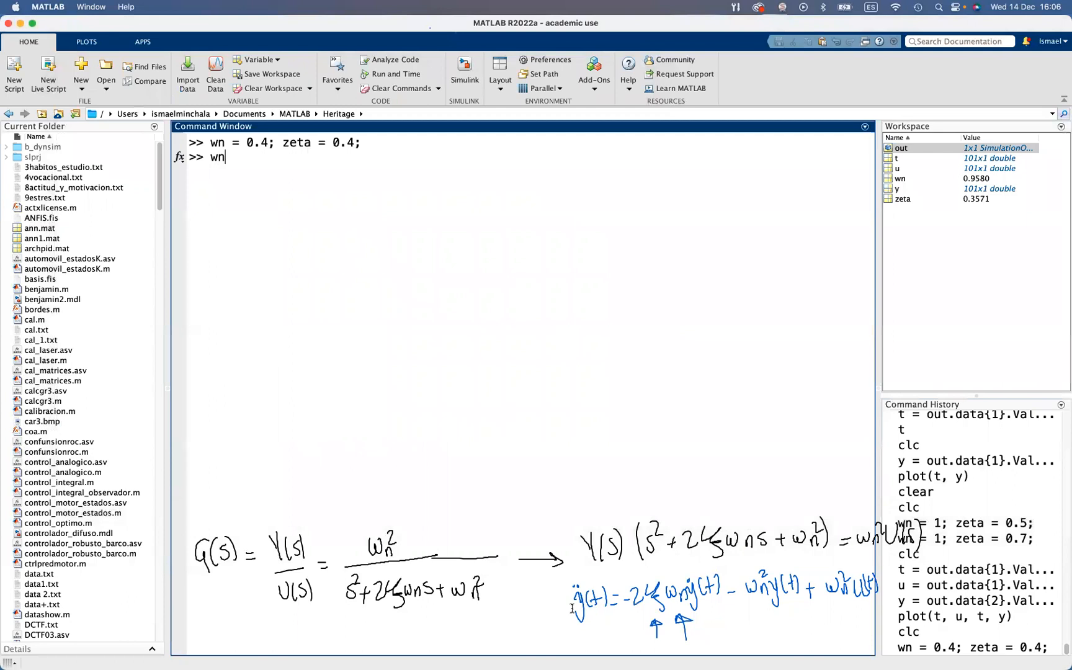
{"action": "key", "text": "Return"}
{"action": "type", "text": "zeta"}
{"action": "key", "text": "Return"}
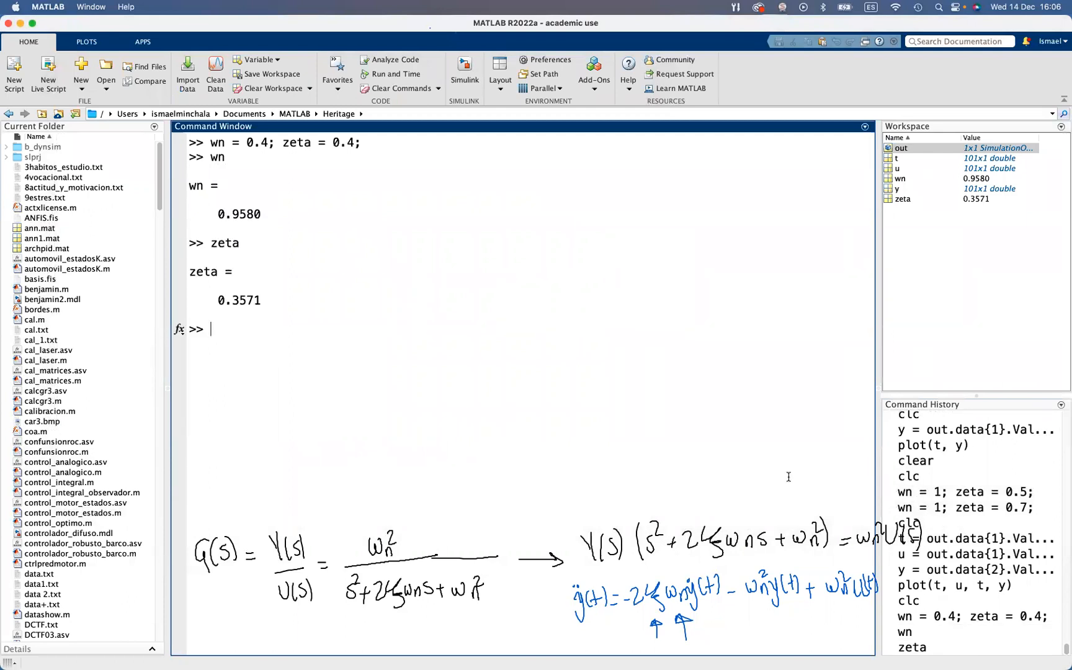
Close the Estimation Progress Report and bring the Parameter Estimator window back to the front
{"action": "key", "text": "ctrl+Up"}
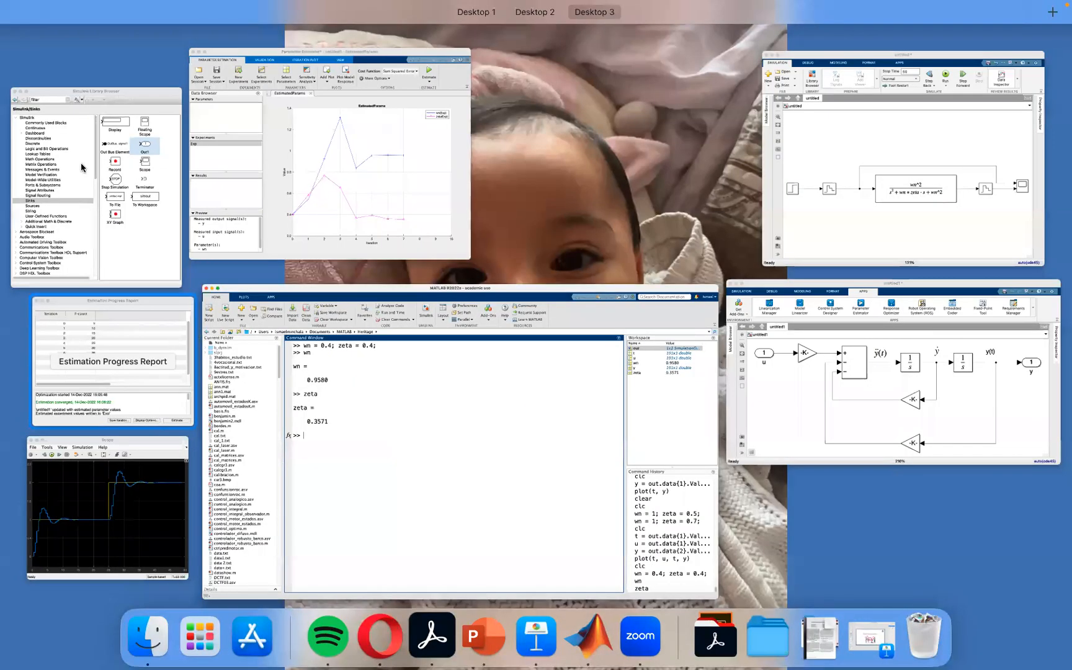
{"action": "left_click", "coordinate": [112, 361]}
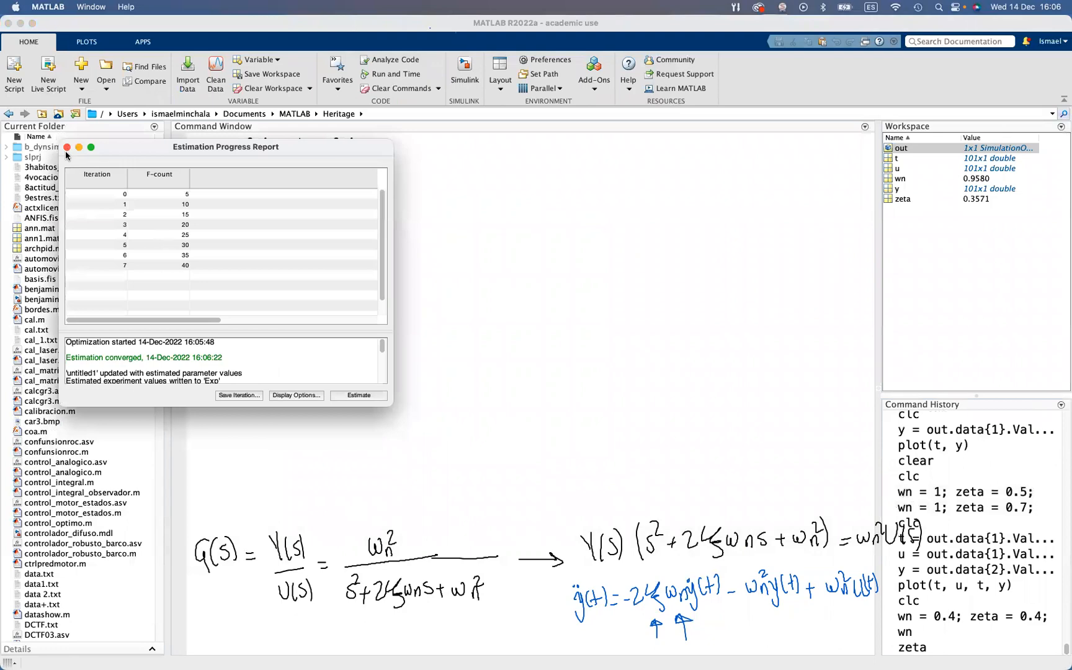
{"action": "left_click", "coordinate": [67, 147]}
{"action": "key", "text": "ctrl+Up"}
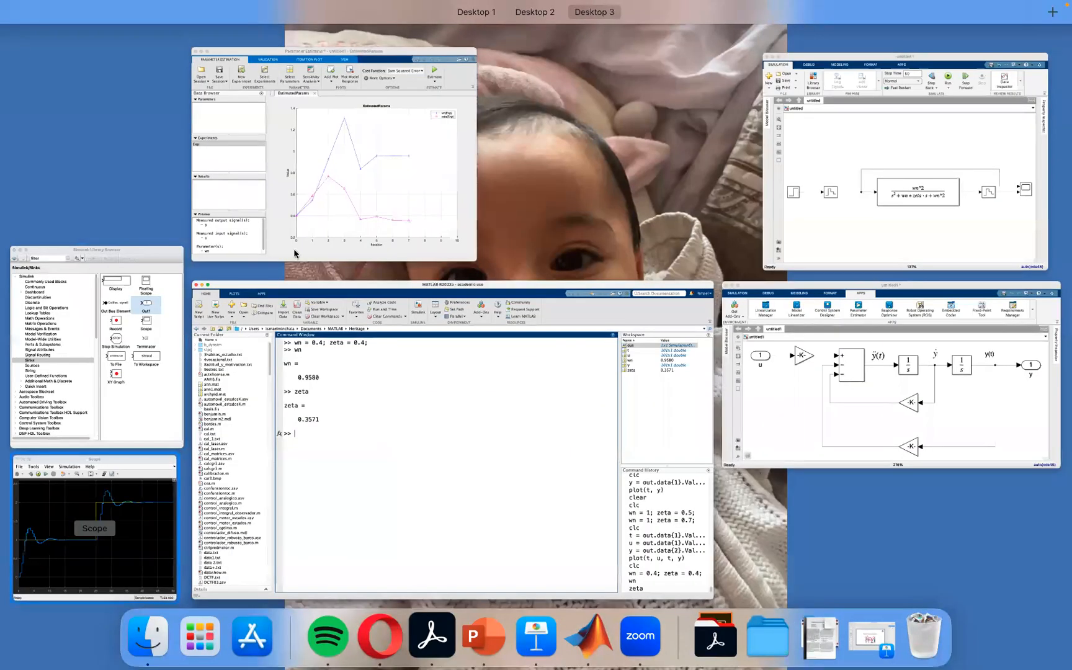
{"action": "left_click", "coordinate": [448, 199]}
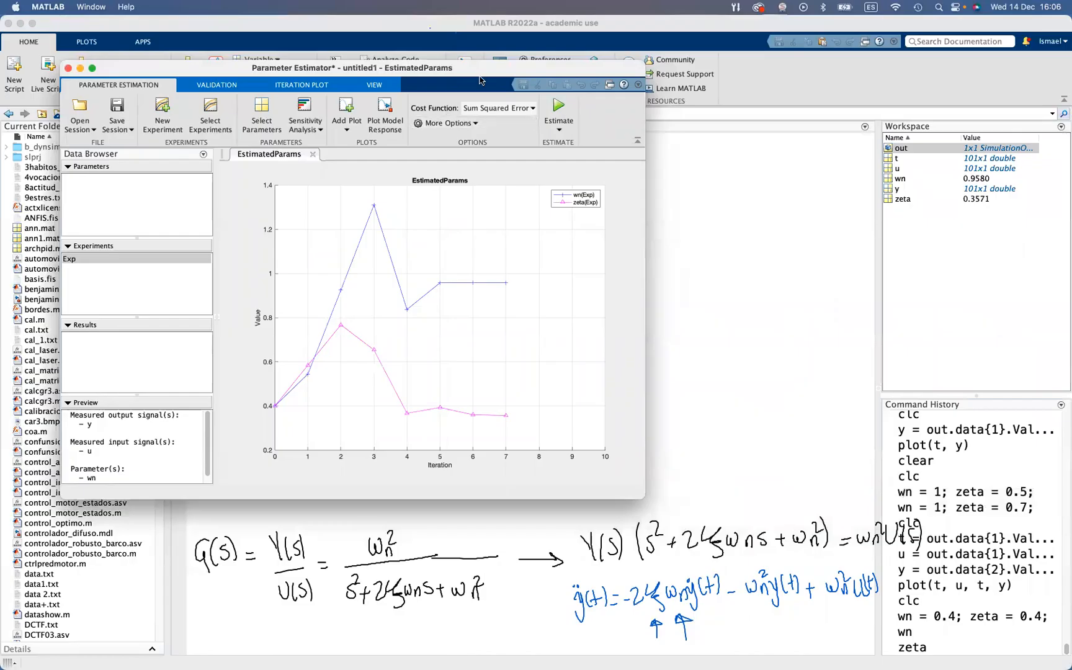
{"action": "key", "text": "ctrl+Up"}
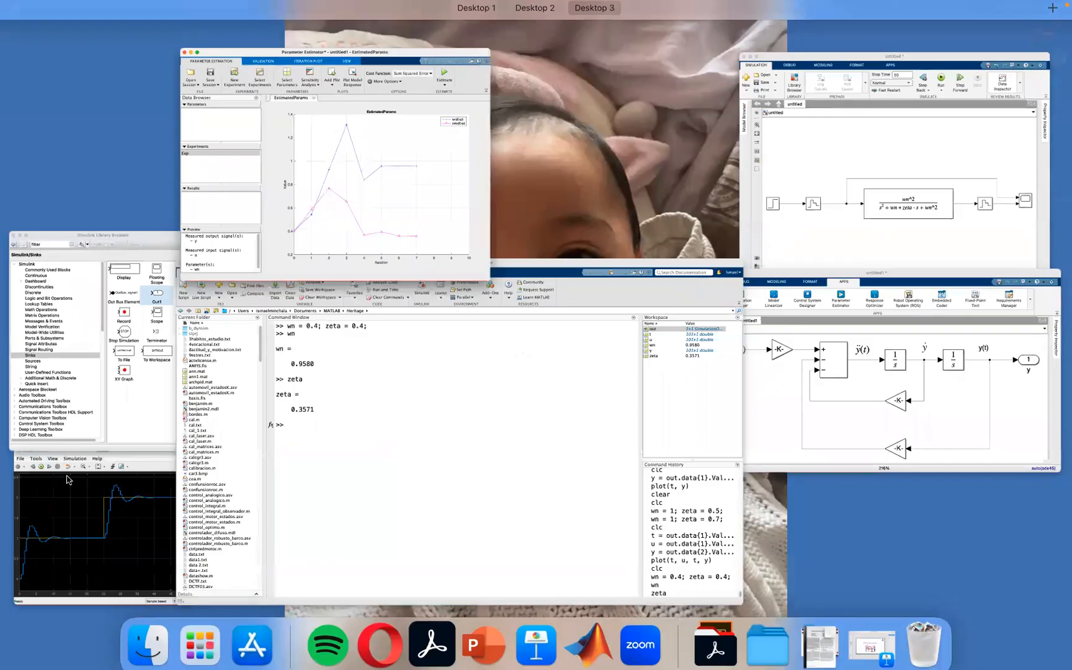
{"action": "key", "text": "ctrl+Up"}
Edit experiment Exp to limit wn to 0.8–1.1 and zeta to 0.3–0.8, and accept the settings
{"action": "double_click", "coordinate": [72, 258]}
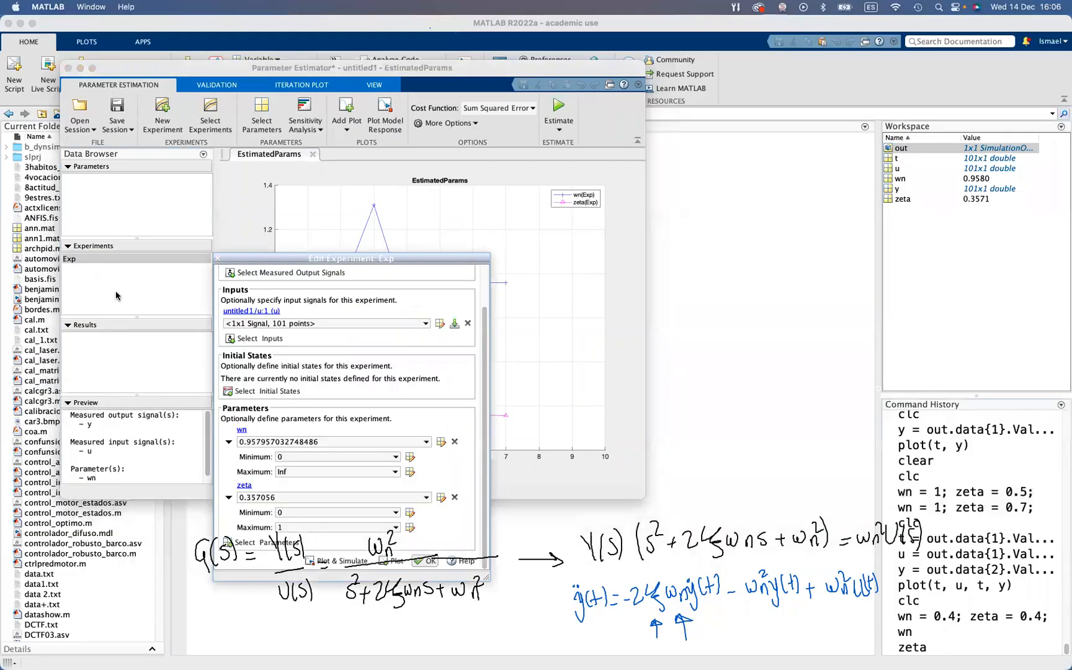
{"action": "left_click_drag", "start_coordinate": [431, 255], "coordinate": [338, 141]}
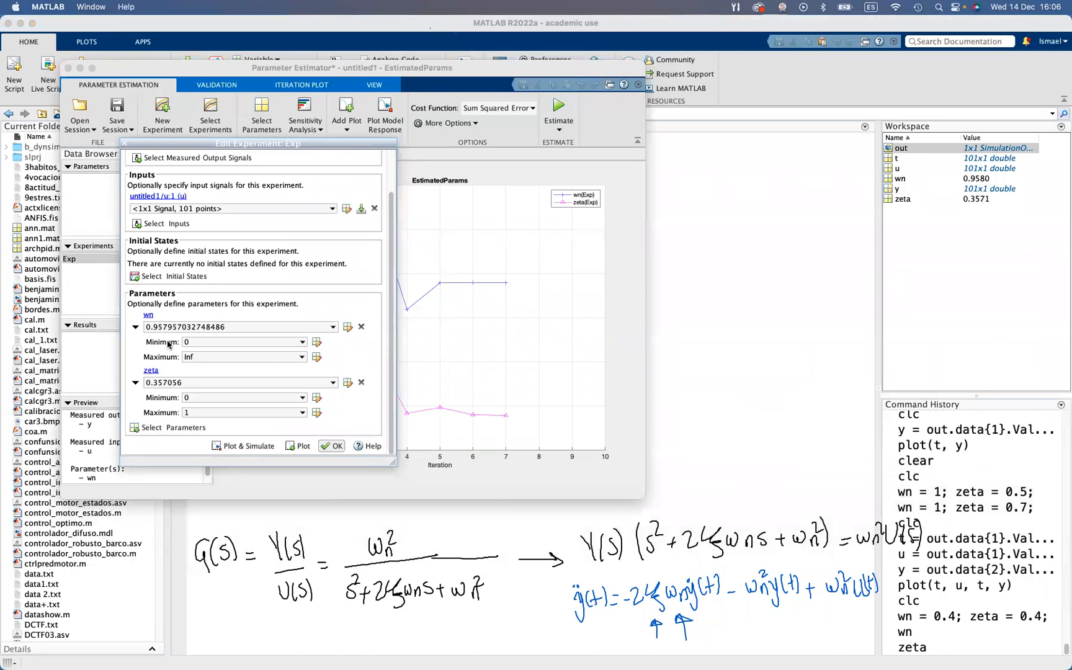
{"action": "double_click", "coordinate": [194, 342]}
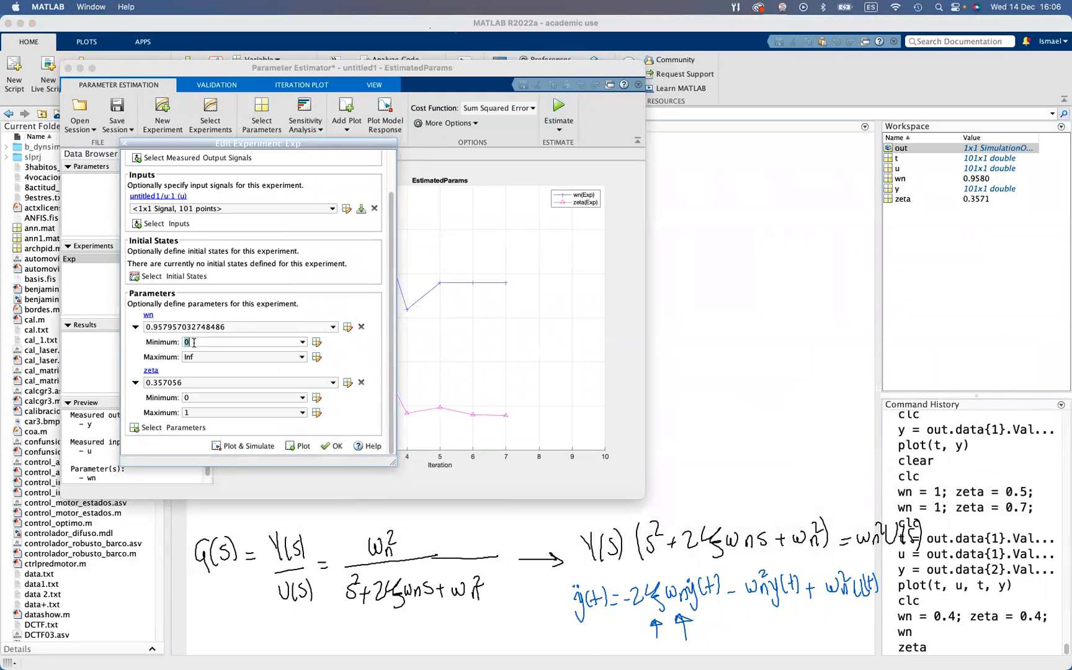
{"action": "left_click_drag", "start_coordinate": [348, 143], "coordinate": [875, 204]}
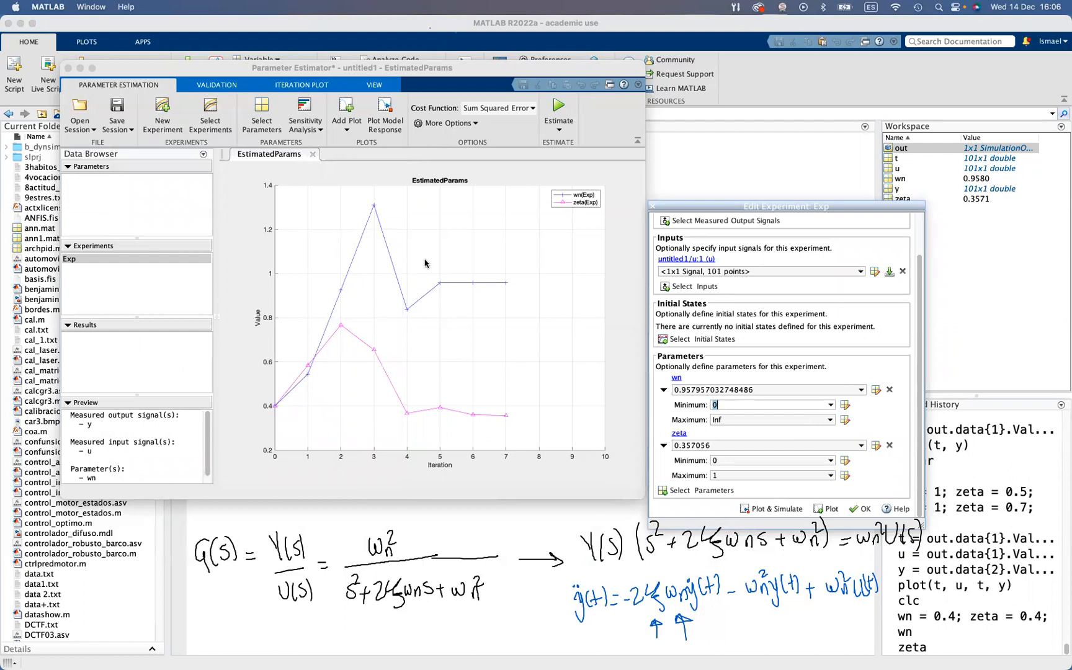
{"action": "left_click", "coordinate": [734, 419]}
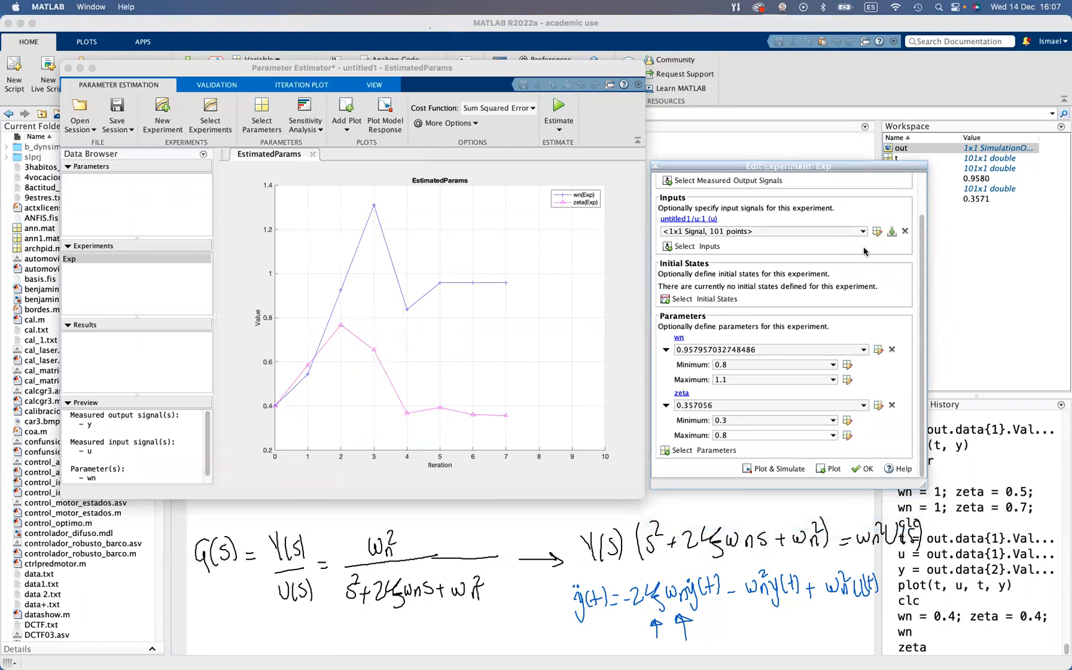
{"action": "left_click", "coordinate": [862, 470]}
Estimate with the new limits, place the enlarged progress report beside the plot, and run the estimation once more
{"action": "left_click", "coordinate": [559, 111]}
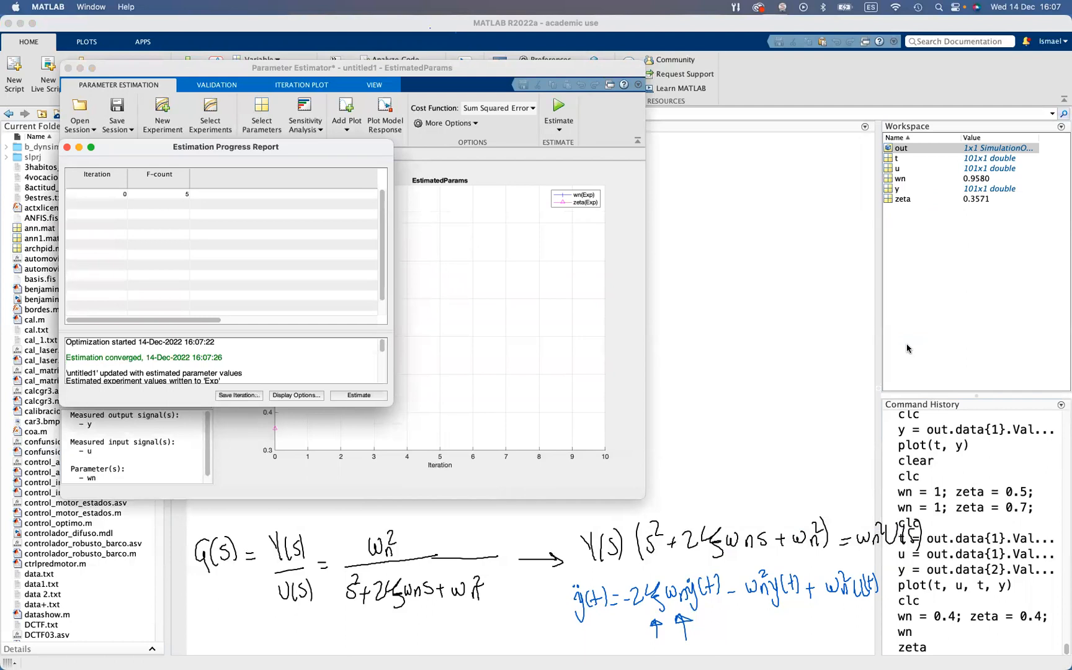
{"action": "left_click_drag", "start_coordinate": [385, 150], "coordinate": [978, 146]}
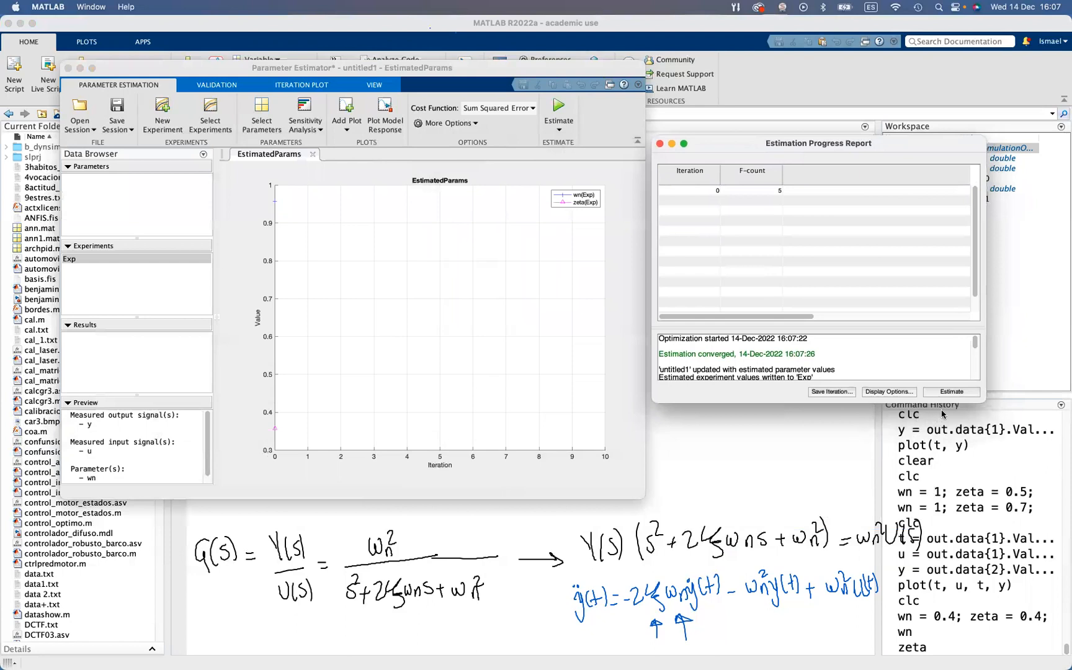
{"action": "left_click_drag", "start_coordinate": [983, 403], "coordinate": [998, 453]}
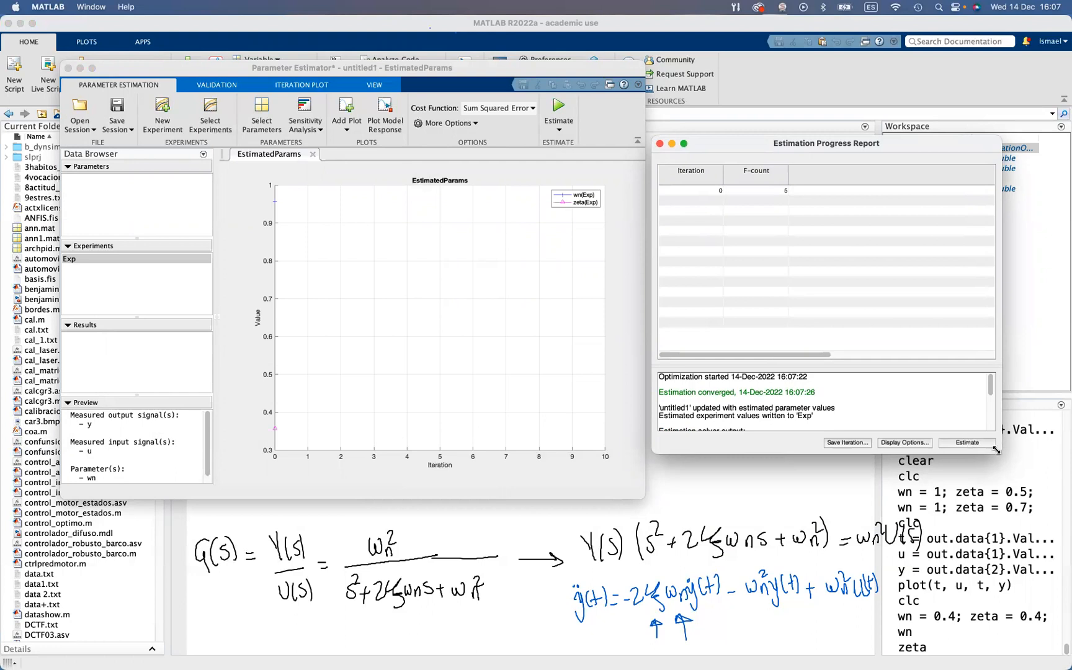
{"action": "left_click", "coordinate": [965, 443]}
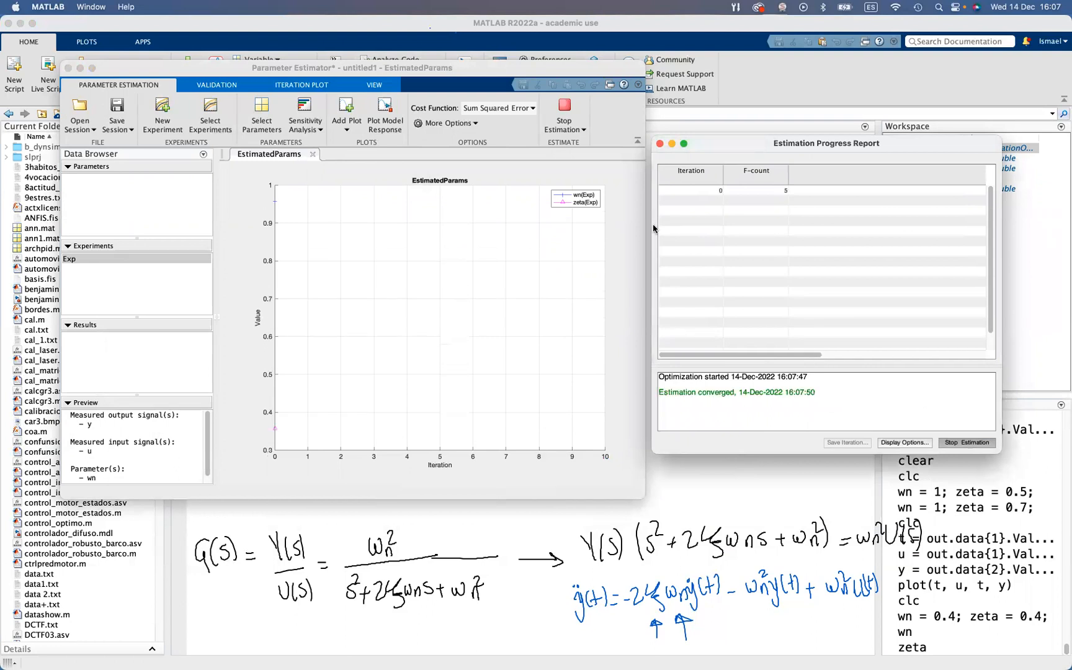
Display the re-estimated values of wn and zeta in the Command Window
{"action": "left_click", "coordinate": [523, 504]}
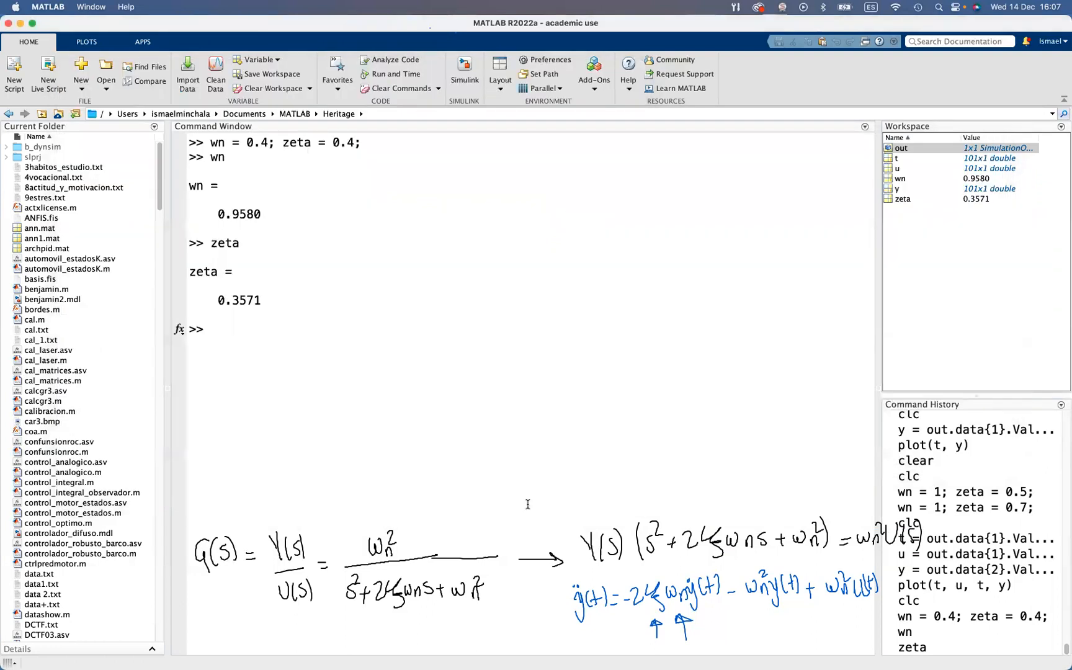
{"action": "key", "text": "Return"}
{"action": "type", "text": "zeta"}
{"action": "key", "text": "Return"}
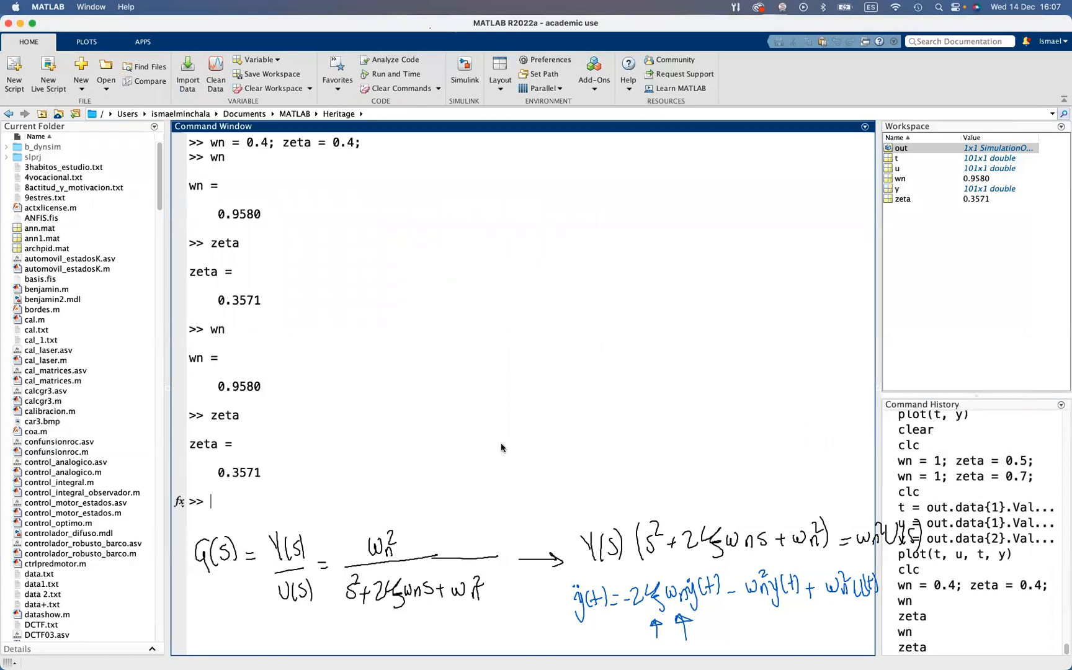
Clear the Command Window with clc
{"action": "key", "text": "ctrl+Up"}
{"action": "left_click", "coordinate": [533, 450]}
{"action": "type", "text": "clc"}
{"action": "key", "text": "Return"}
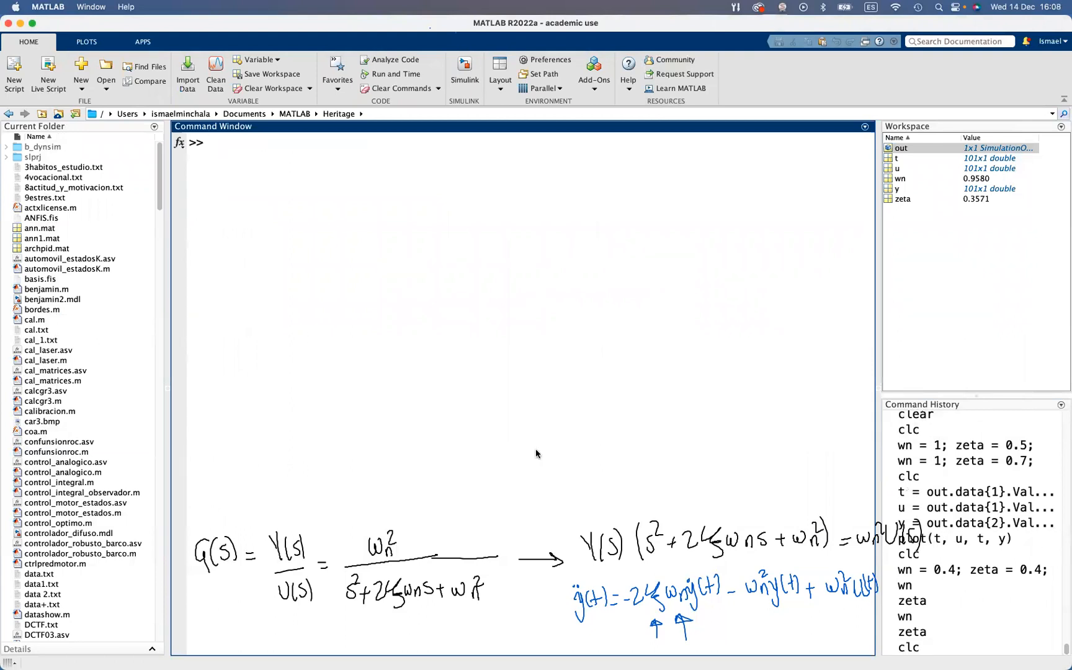
Place a copy of the Scope block above the original in the transfer function model and simulate it with the scope window in view
{"action": "key", "text": "ctrl+Up"}
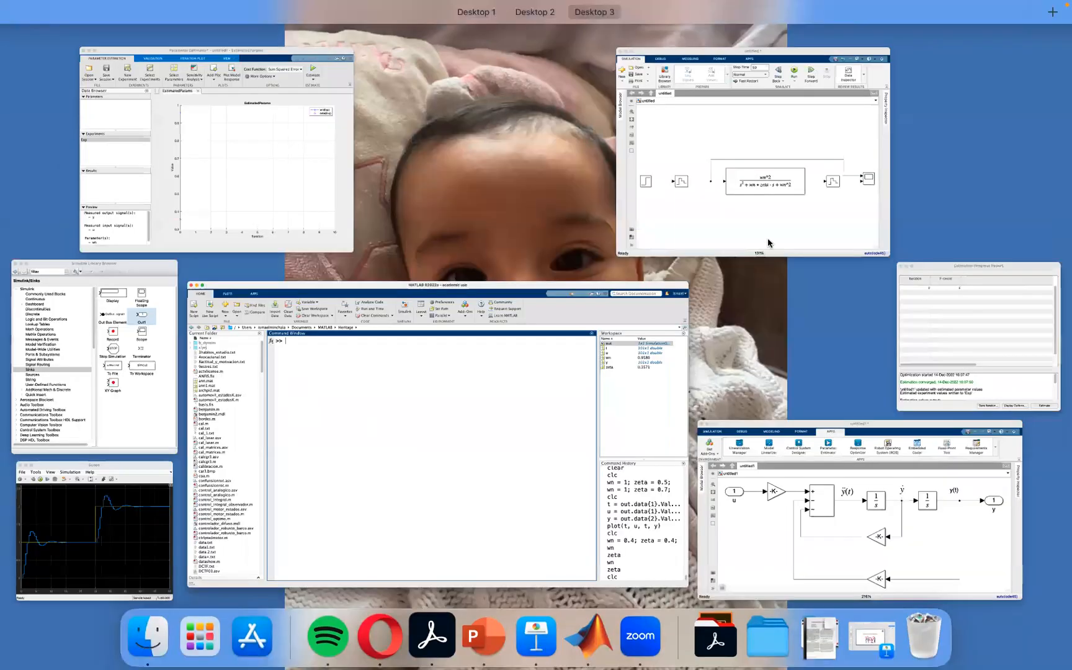
{"action": "left_click", "coordinate": [767, 239]}
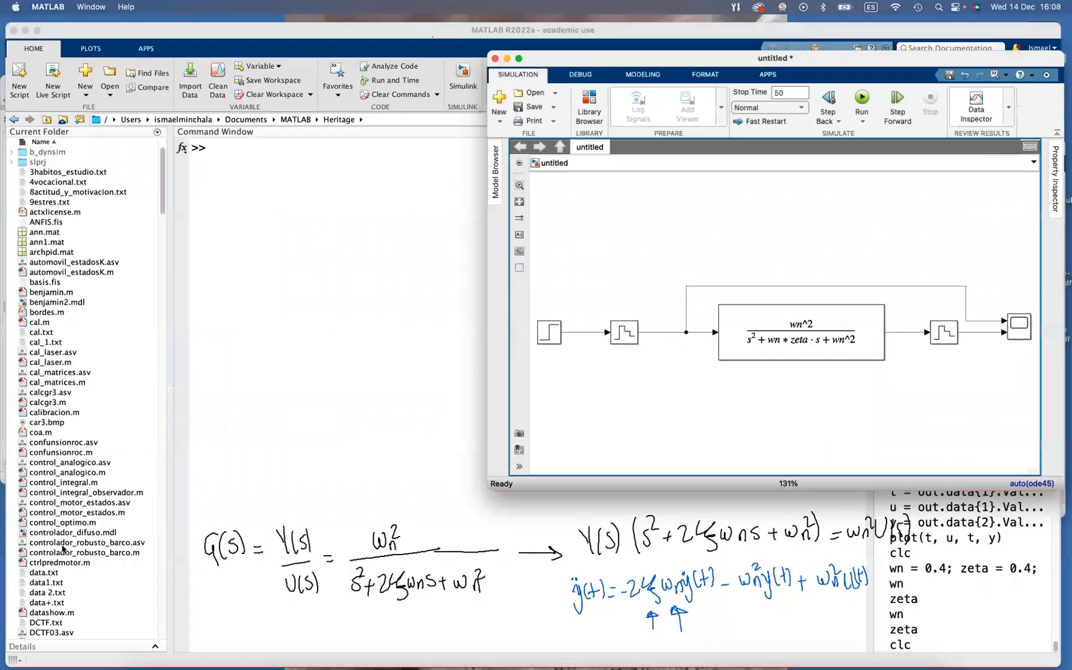
{"action": "left_click", "coordinate": [165, 501]}
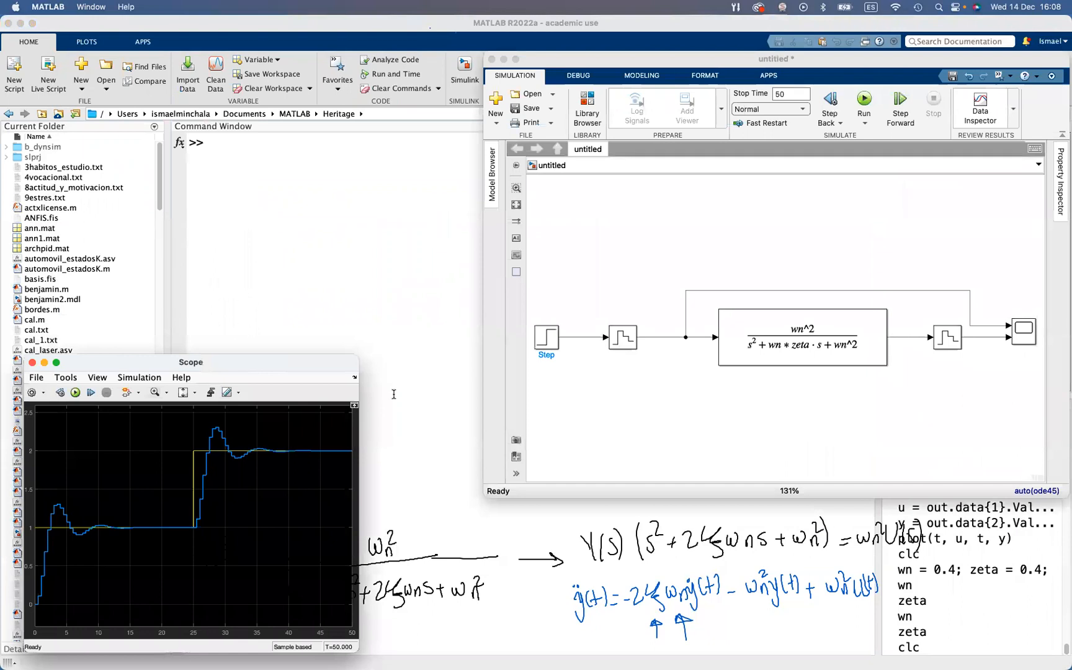
{"action": "left_click", "coordinate": [1023, 338]}
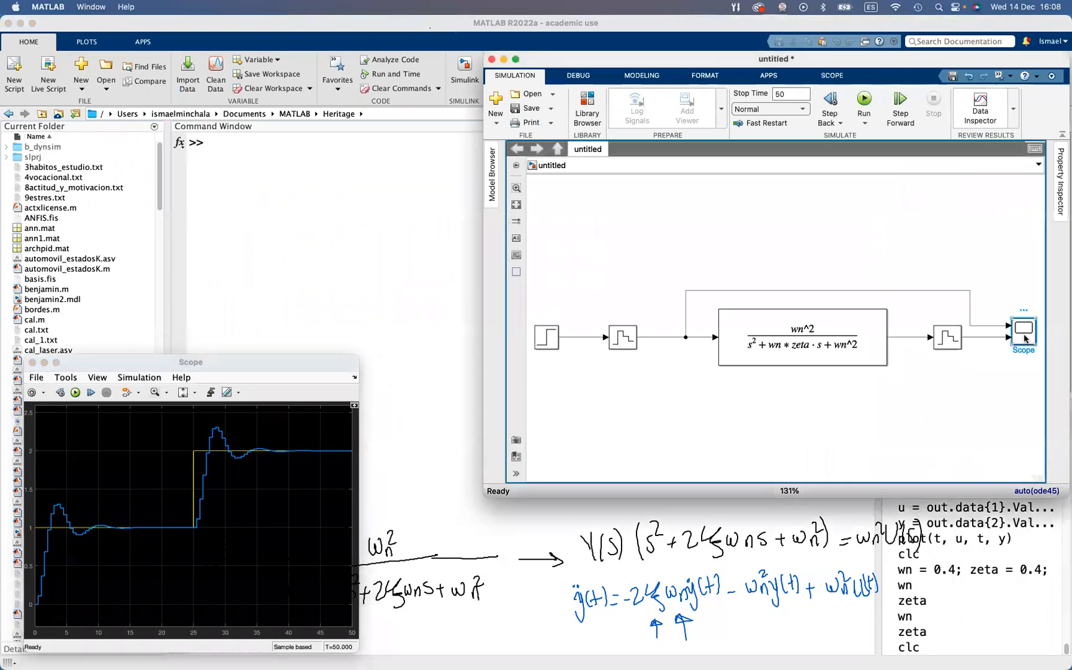
{"action": "left_click_drag", "start_coordinate": [1026, 338], "coordinate": [1018, 235]}
{"action": "left_click", "coordinate": [797, 332]}
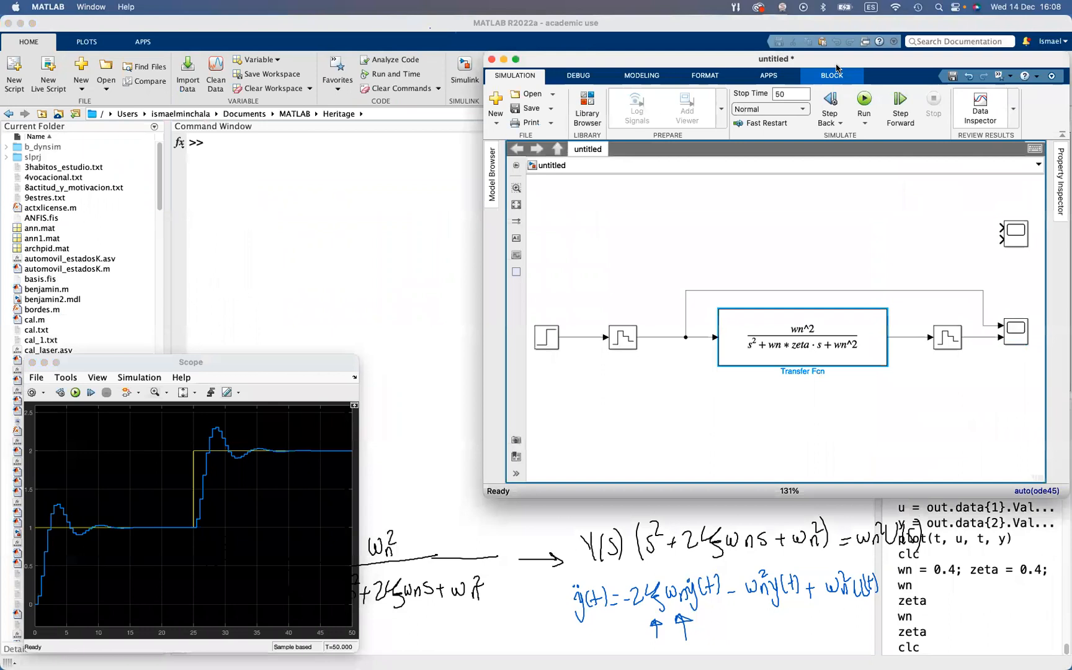
{"action": "left_click", "coordinate": [864, 100]}
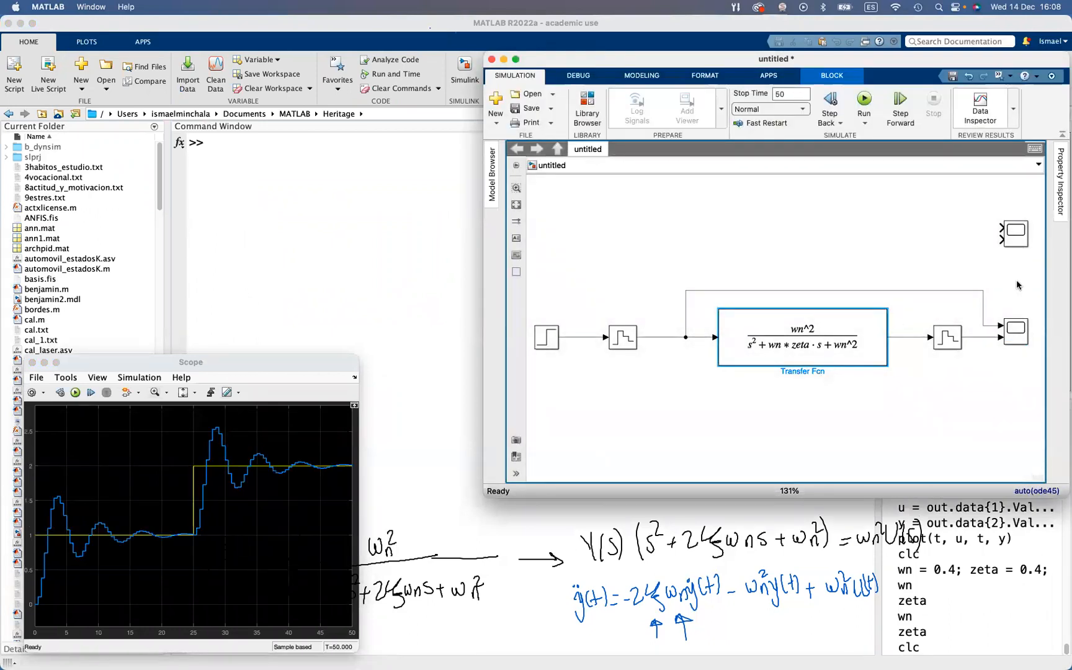
Close the reopened Estimation Progress Report and return to the transfer function model
{"action": "key", "text": "ctrl+Up"}
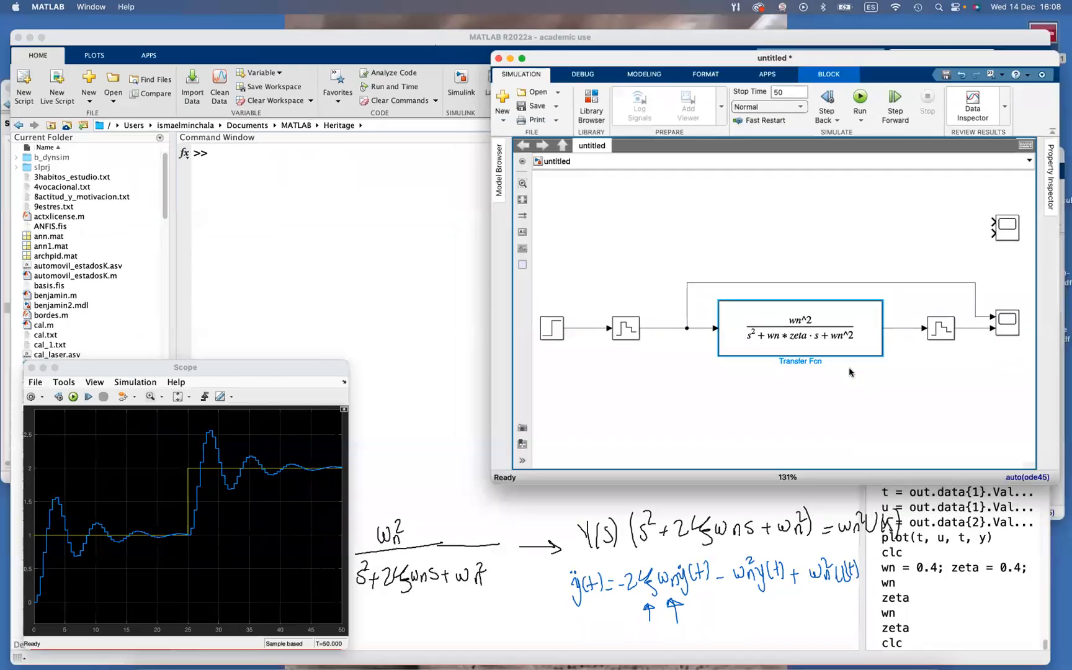
{"action": "key", "text": "ctrl+Up"}
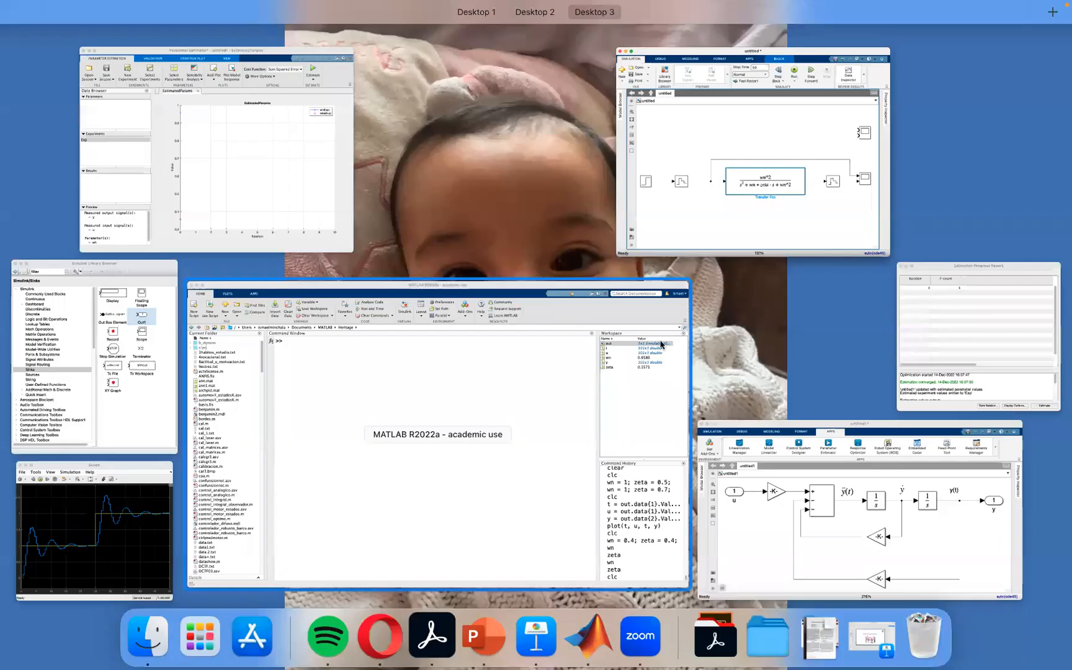
{"action": "left_click", "coordinate": [919, 334]}
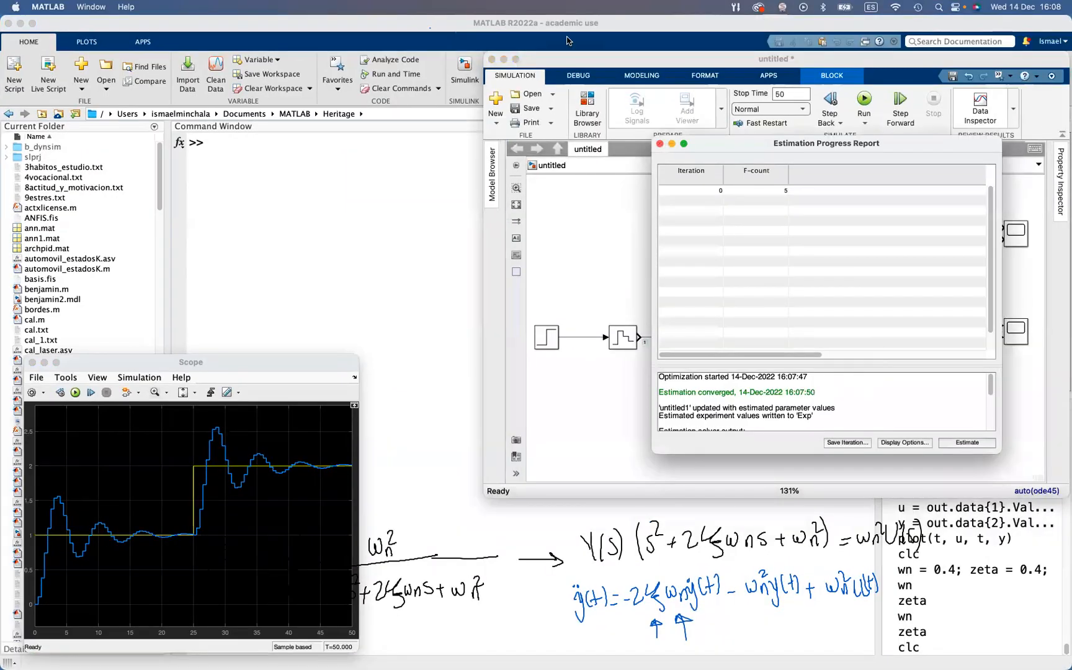
{"action": "left_click", "coordinate": [660, 143]}
{"action": "key", "text": "ctrl+Up"}
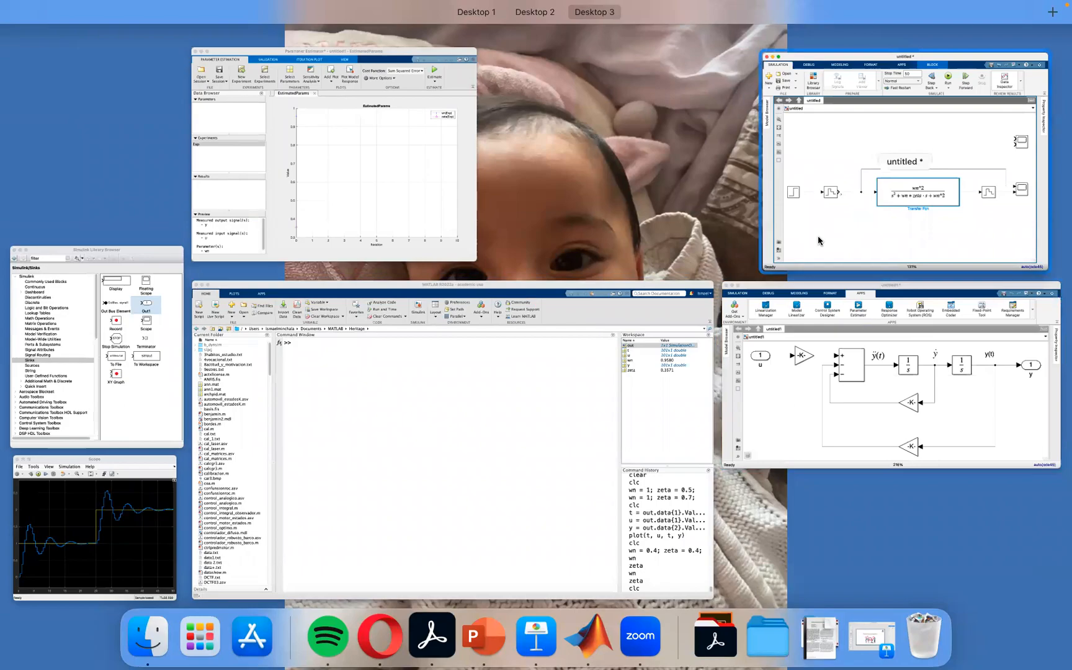
{"action": "left_click", "coordinate": [818, 241]}
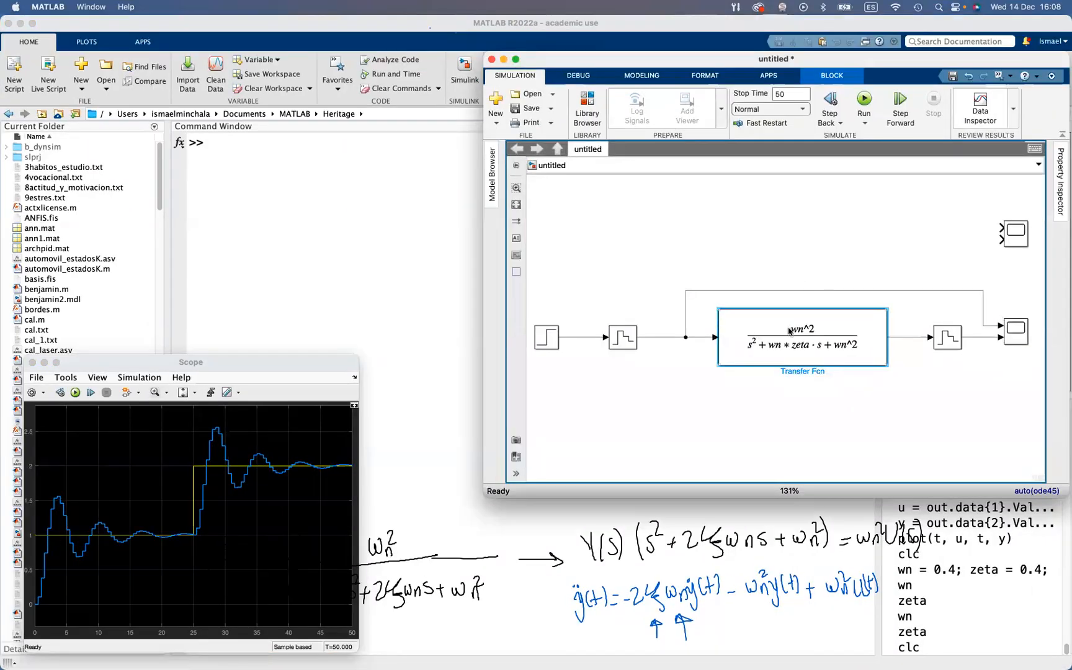
Bring the untitled1 differential-equation model to the front and open the Simulink Library Browser from it
{"action": "key", "text": "ctrl+Up"}
{"action": "left_click", "coordinate": [903, 435]}
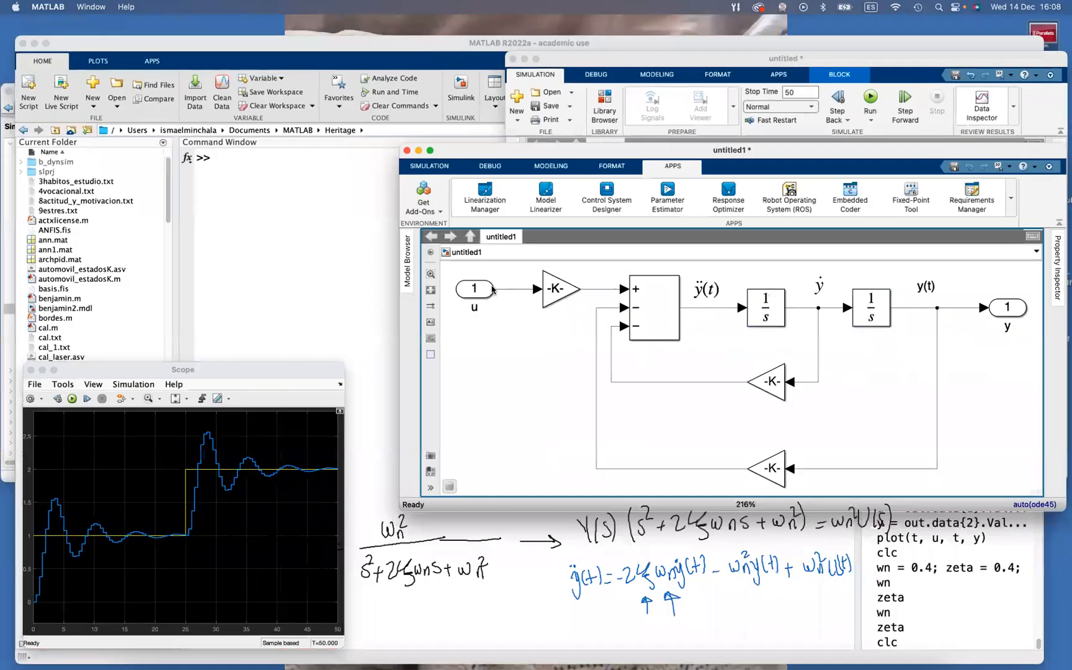
{"action": "scroll", "coordinate": [538, 350], "scroll_direction": "up", "scroll_amount": 3}
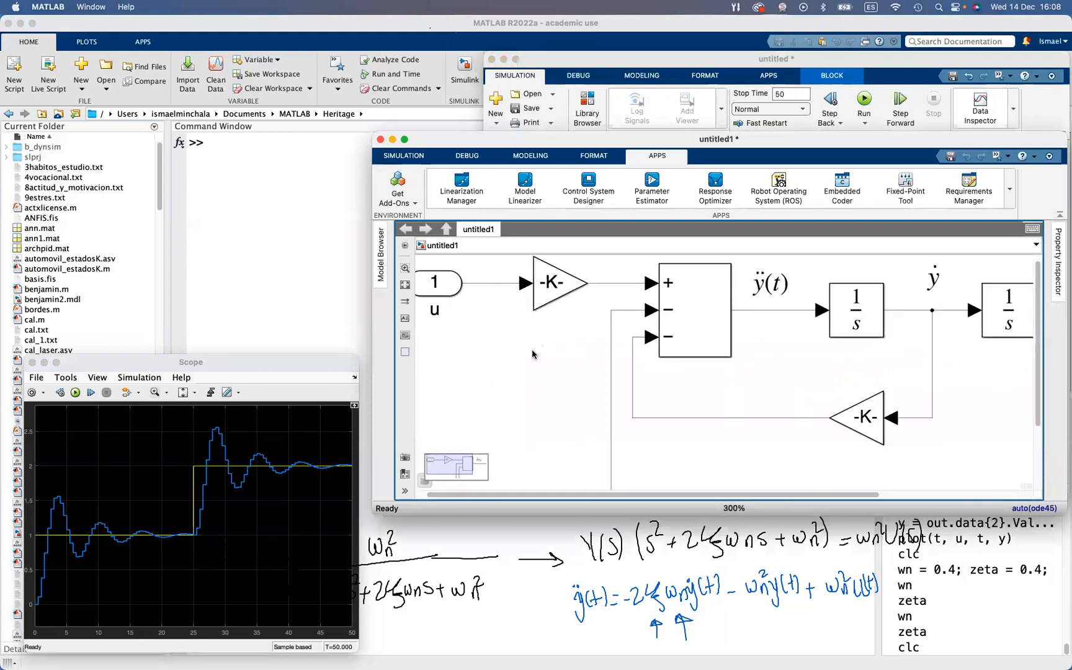
{"action": "scroll", "coordinate": [532, 354], "scroll_direction": "down", "scroll_amount": 3}
{"action": "left_click", "coordinate": [404, 156]}
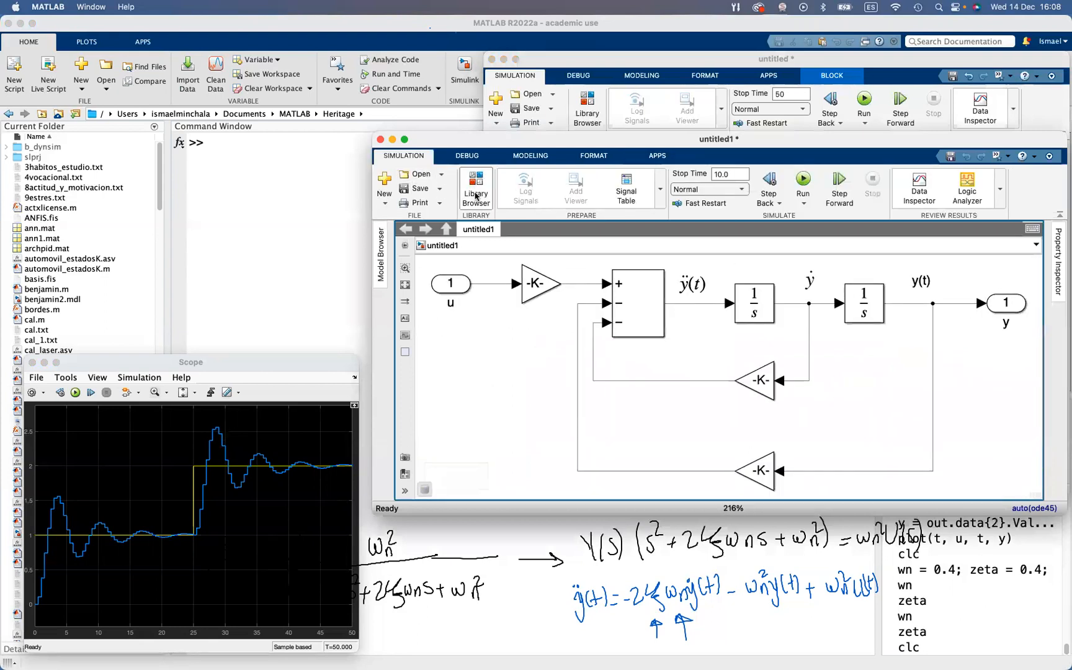
{"action": "left_click", "coordinate": [475, 196]}
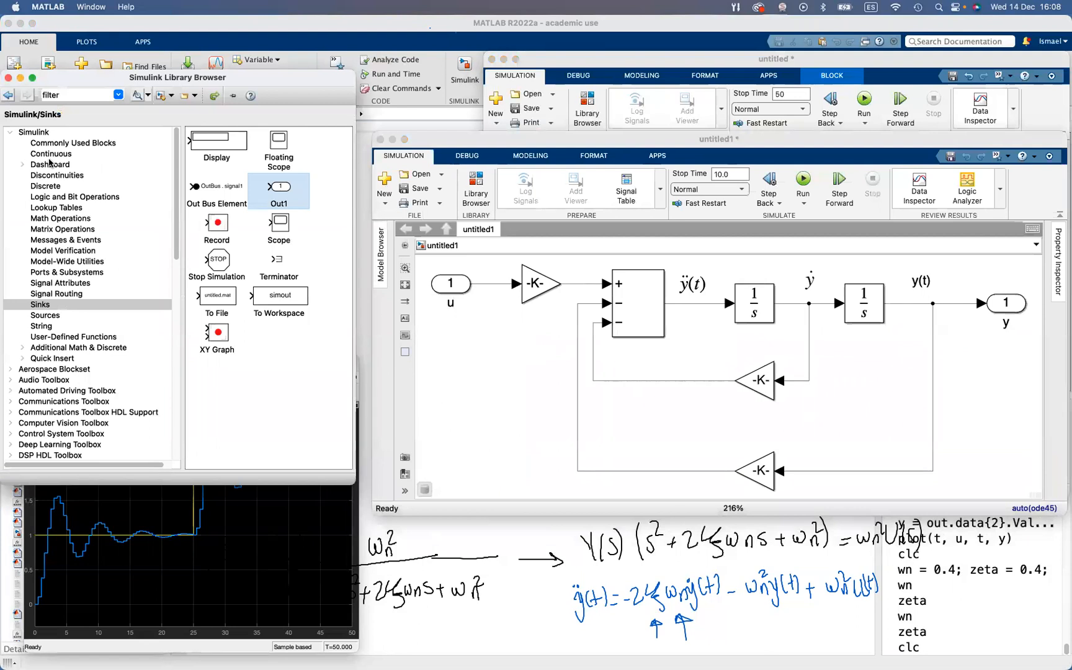
Place a Unit Delay block from the Simulink Discrete library between the u inport and the input gain
{"action": "left_click", "coordinate": [45, 186]}
{"action": "scroll", "coordinate": [260, 299], "scroll_direction": "down", "scroll_amount": 10}
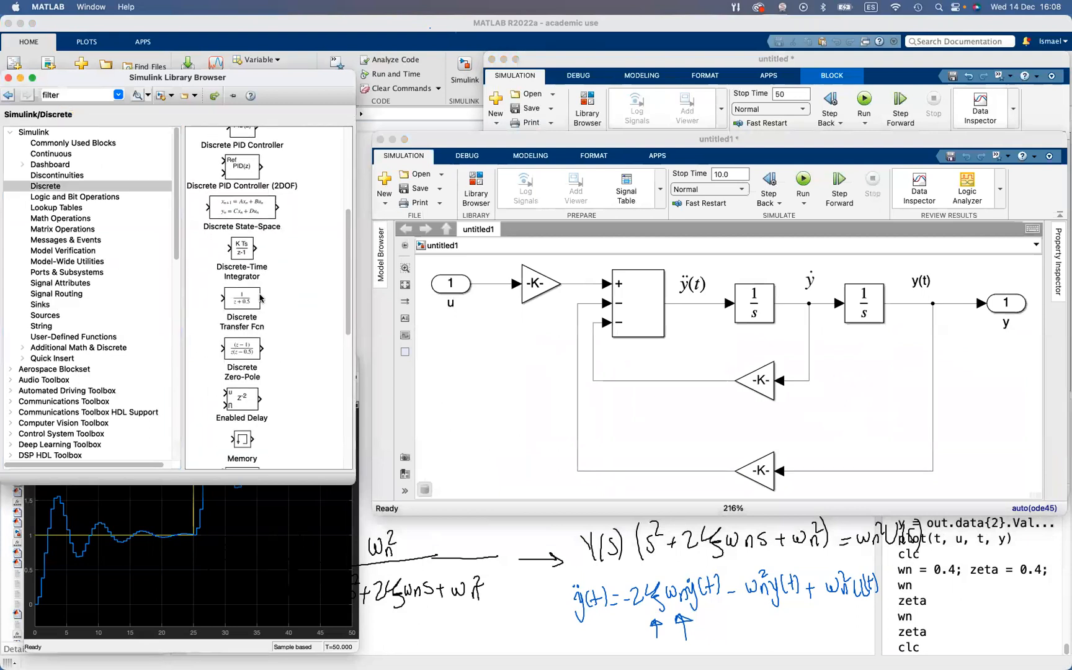
{"action": "scroll", "coordinate": [261, 299], "scroll_direction": "down", "scroll_amount": 2}
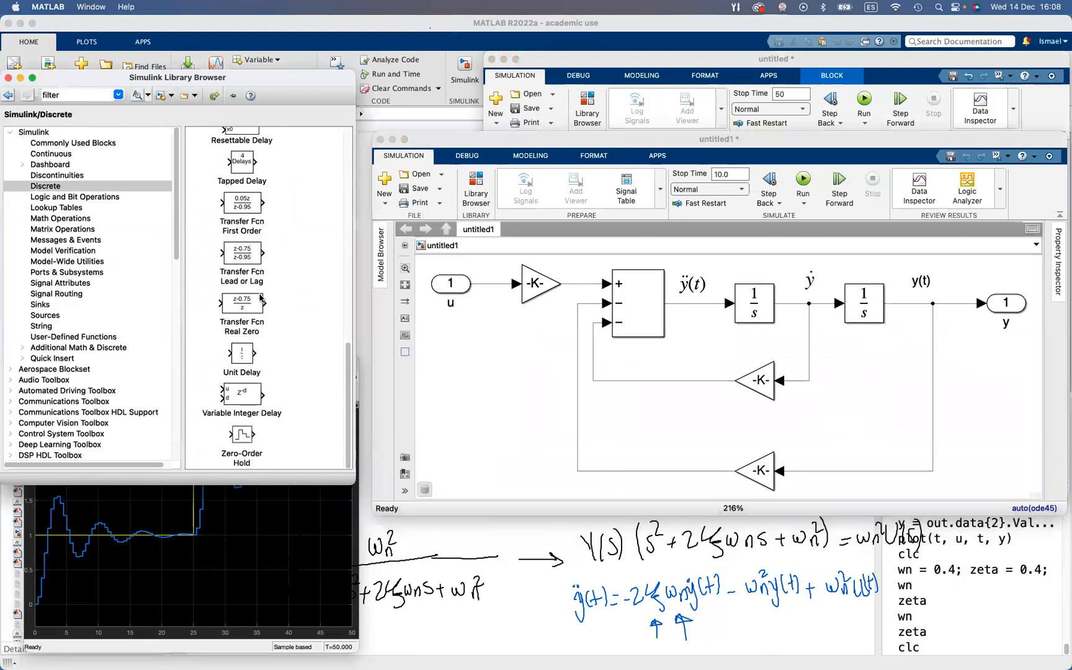
{"action": "left_click_drag", "start_coordinate": [242, 357], "coordinate": [475, 283]}
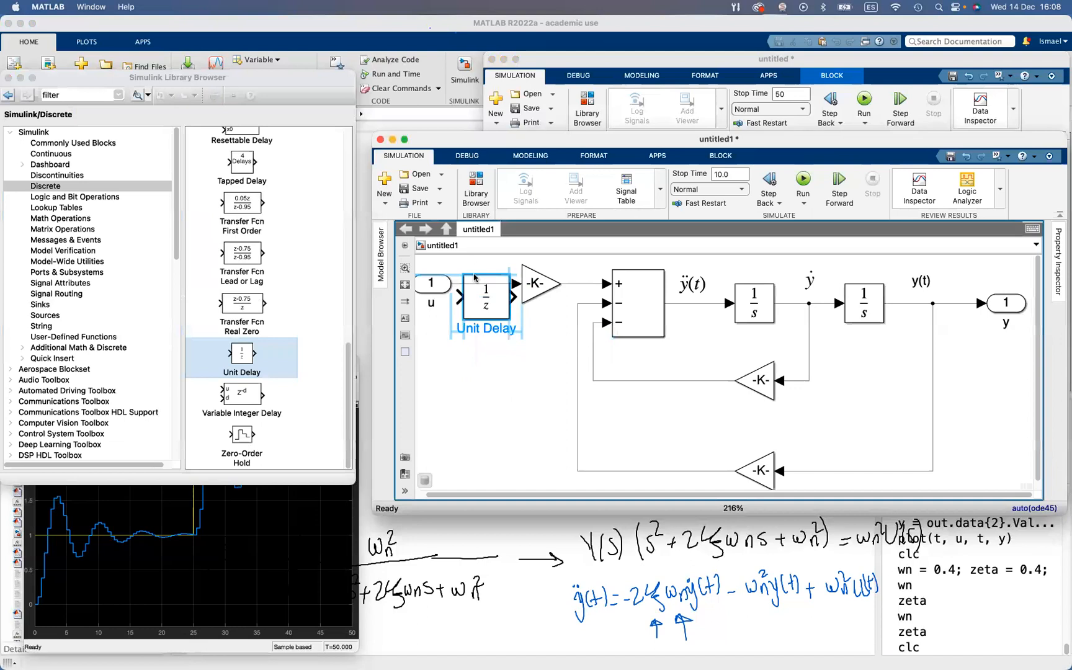
{"action": "left_click", "coordinate": [490, 466]}
Spread out the u inport and the Unit Delay block so the delay sits in line ahead of the input gain
{"action": "scroll", "coordinate": [459, 442], "scroll_direction": "left", "scroll_amount": 5}
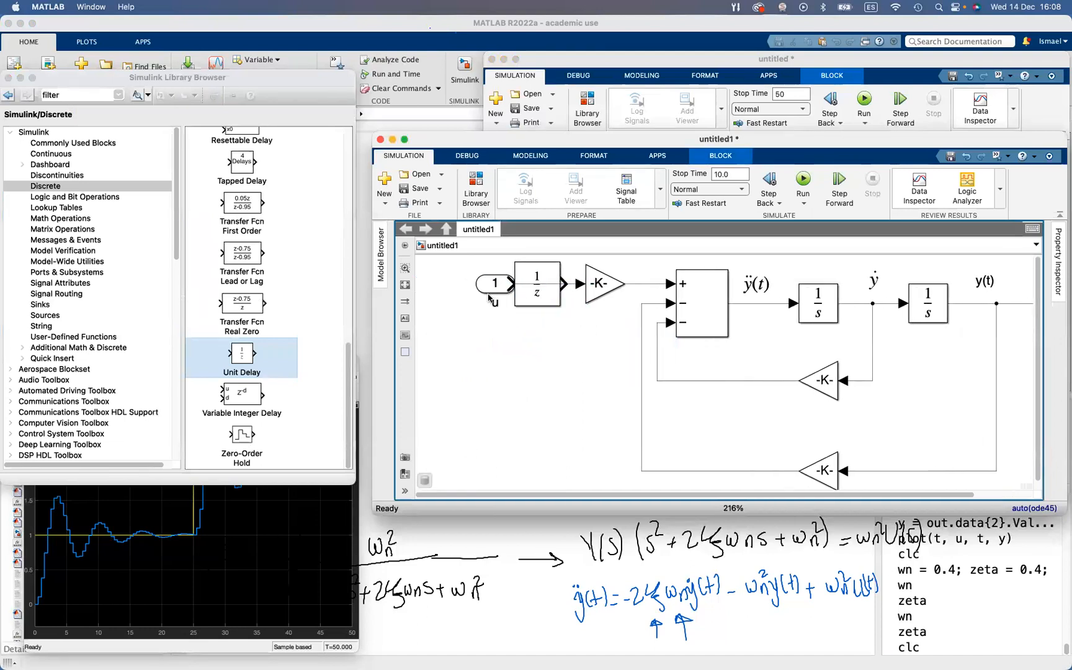
{"action": "left_click_drag", "start_coordinate": [486, 290], "coordinate": [429, 294]}
{"action": "left_click_drag", "start_coordinate": [529, 277], "coordinate": [529, 374]}
{"action": "left_click", "coordinate": [535, 316]}
{"action": "left_click_drag", "start_coordinate": [536, 303], "coordinate": [536, 287]}
{"action": "scroll", "coordinate": [537, 375], "scroll_direction": "up", "scroll_amount": 1}
{"action": "left_click_drag", "start_coordinate": [537, 374], "coordinate": [520, 272]}
{"action": "left_click", "coordinate": [572, 363]}
Move the y outport farther from the y(t) branch point and insert a copy of the Unit Delay block in the line before it
{"action": "left_click_drag", "start_coordinate": [1017, 358], "coordinate": [1053, 372]}
{"action": "key", "text": "space"}
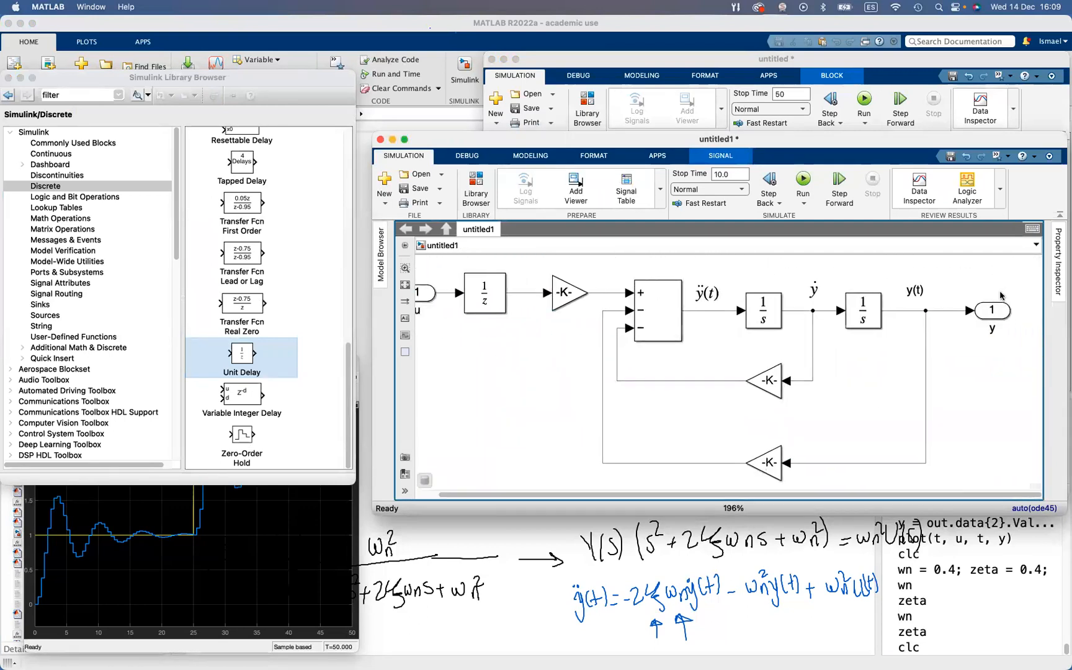
{"action": "left_click", "coordinate": [473, 296]}
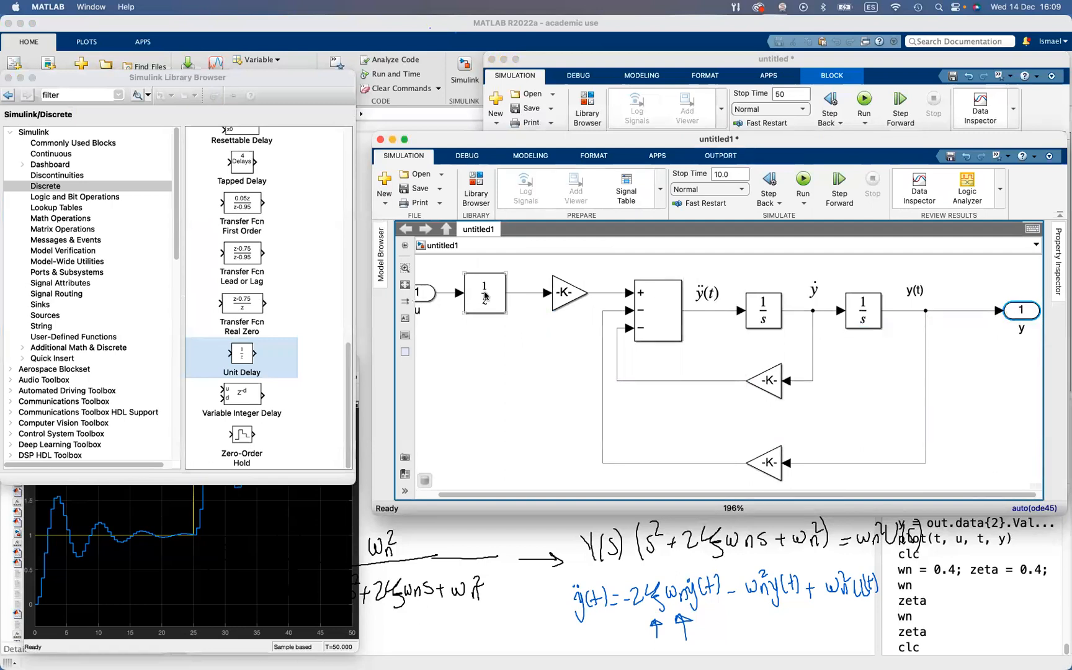
{"action": "mouse_move", "coordinate": [491, 294]}
{"action": "left_mouse_down"}
{"action": "mouse_move", "coordinate": [1032, 312]}
{"action": "mouse_move", "coordinate": [987, 384]}
{"action": "mouse_move", "coordinate": [981, 317]}
{"action": "left_mouse_up"}
{"action": "left_click", "coordinate": [975, 370]}
{"action": "left_click", "coordinate": [979, 269]}
{"action": "left_click", "coordinate": [963, 310]}
Set the sample time of both the output and input Unit Delay blocks to 0.5 and fit the diagram in the window
{"action": "double_click", "coordinate": [980, 317]}
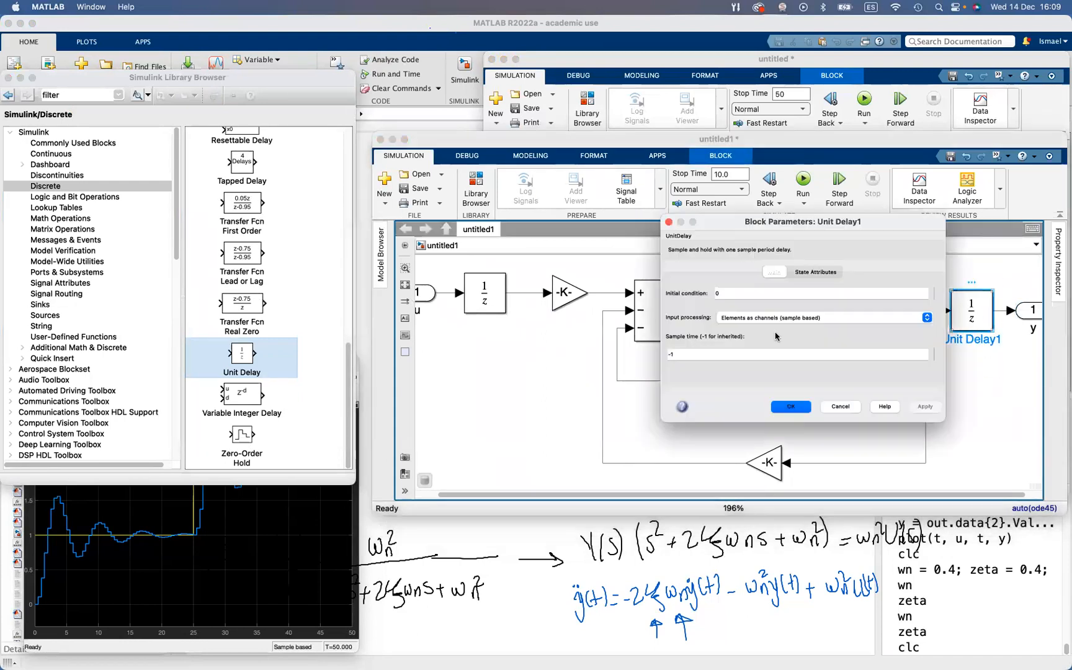
{"action": "left_click", "coordinate": [694, 345]}
{"action": "type", "text": "0.5"}
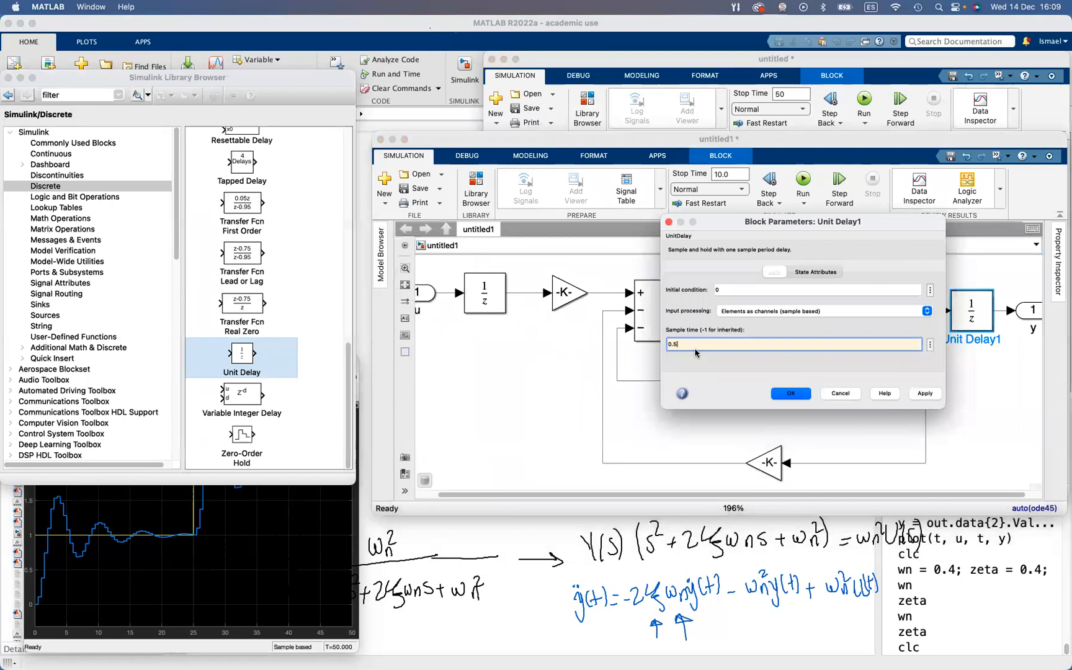
{"action": "key", "text": "Return"}
{"action": "double_click", "coordinate": [477, 296]}
{"action": "left_click", "coordinate": [572, 327]}
{"action": "type", "text": "0.5"}
{"action": "key", "text": "Return"}
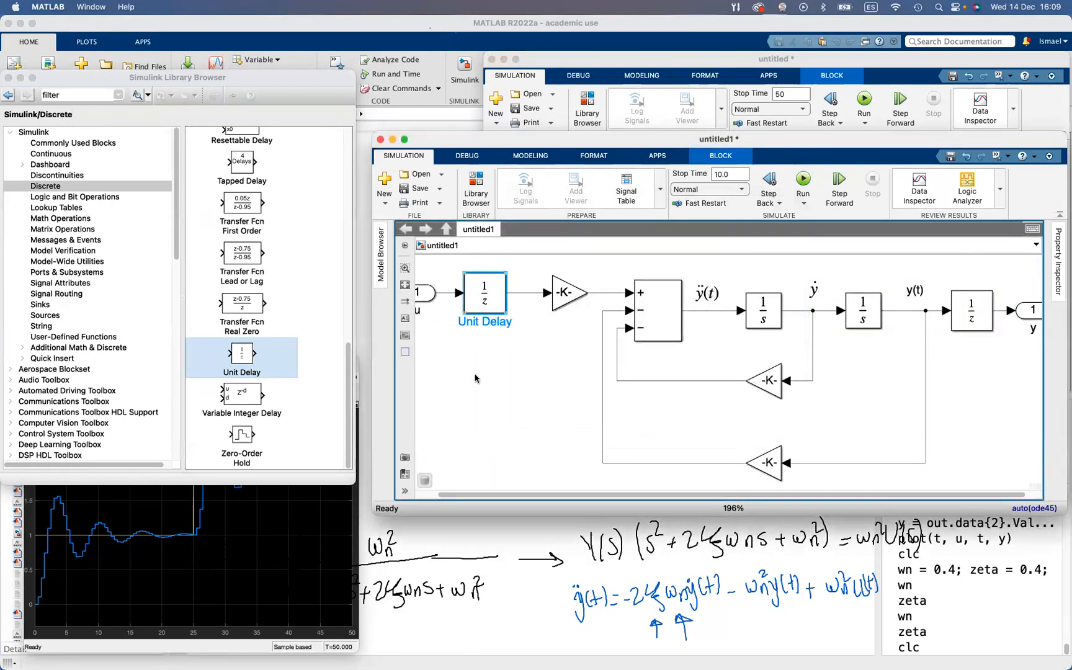
{"action": "key", "text": "space"}
{"action": "left_click", "coordinate": [475, 394]}
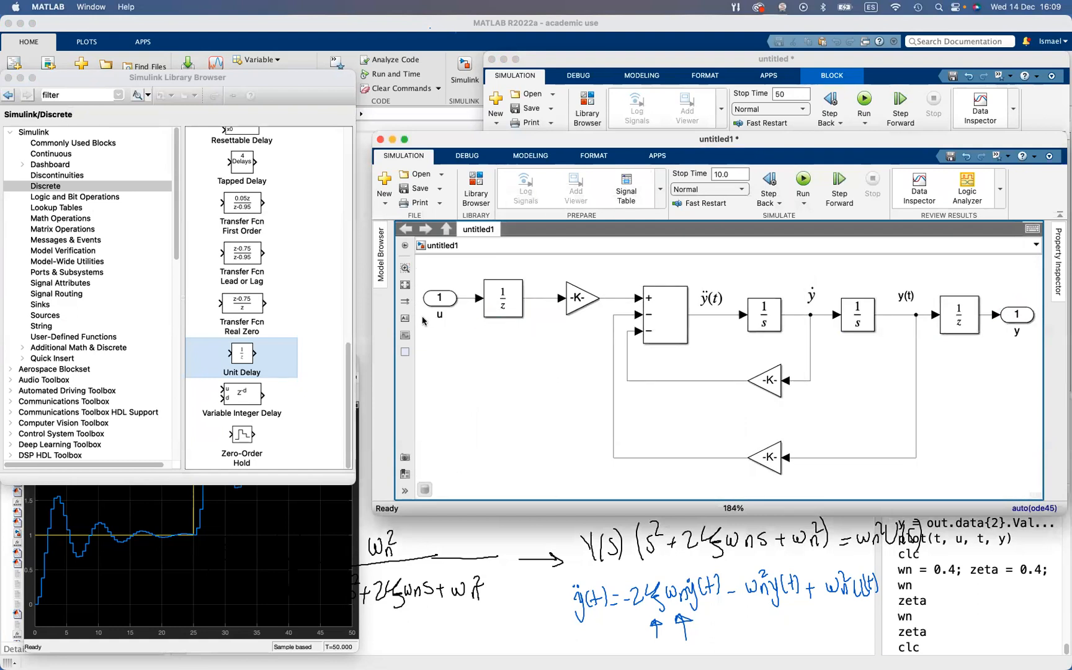
Switch to the Parameter Estimator session for untitled1 and run the estimation of wn and zeta
{"action": "key", "text": "ctrl+Up"}
{"action": "key", "text": "ctrl+Up"}
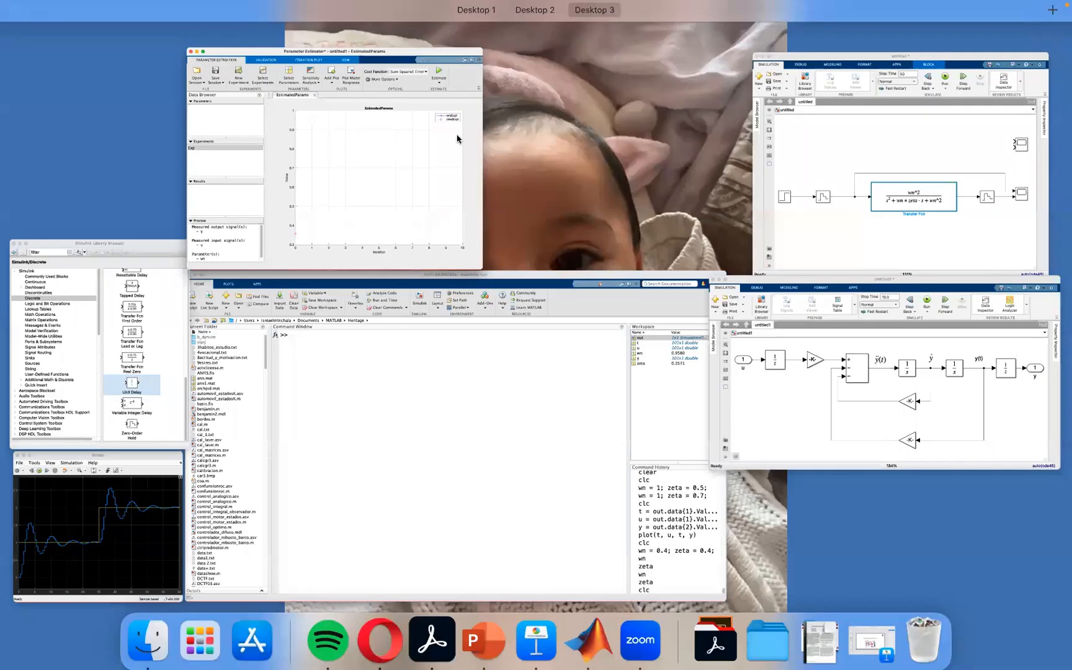
{"action": "key", "text": "ctrl+Up"}
{"action": "left_click", "coordinate": [564, 109]}
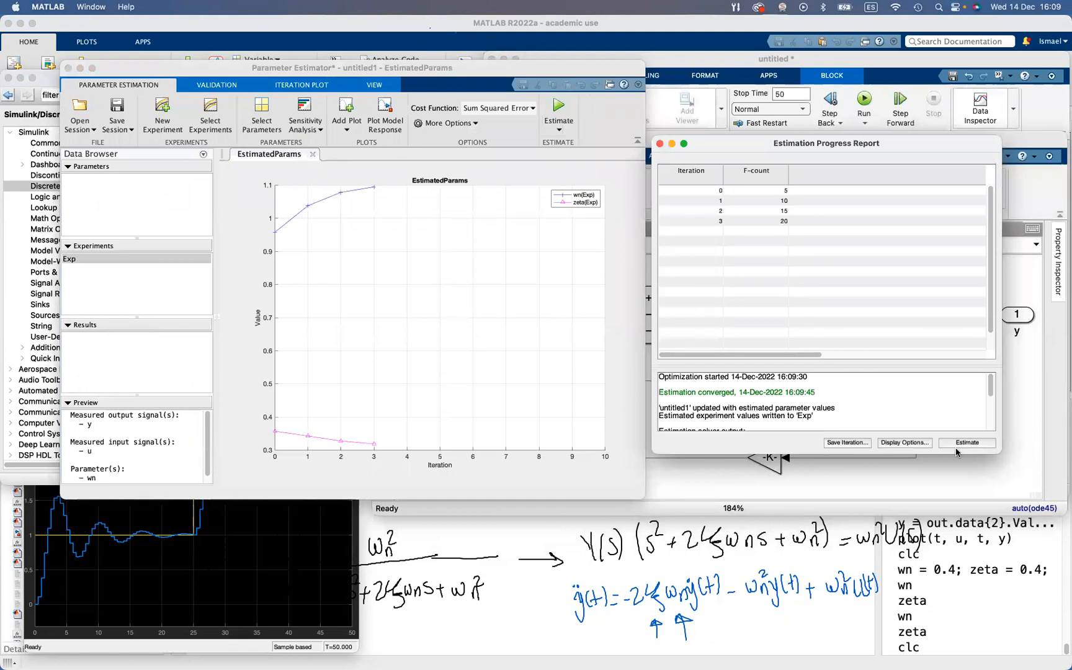
Set wn's maximum to 1 and zeta's minimum to 0.4 in experiment Exp, and rerun the estimation
{"action": "scroll", "coordinate": [75, 453], "scroll_direction": "down", "scroll_amount": 1}
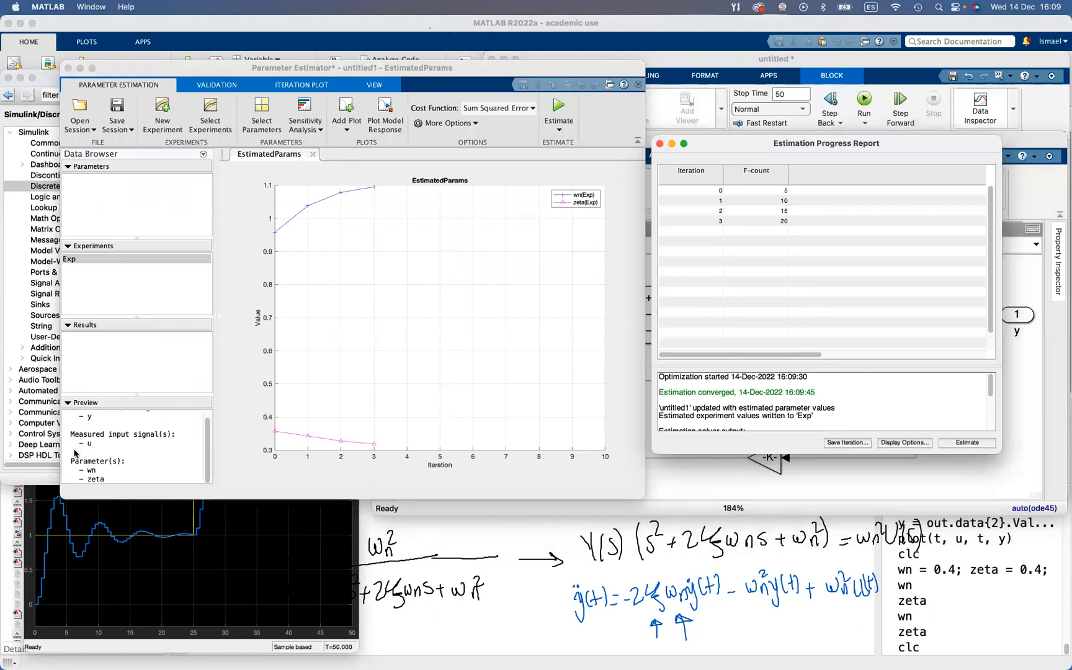
{"action": "double_click", "coordinate": [72, 266]}
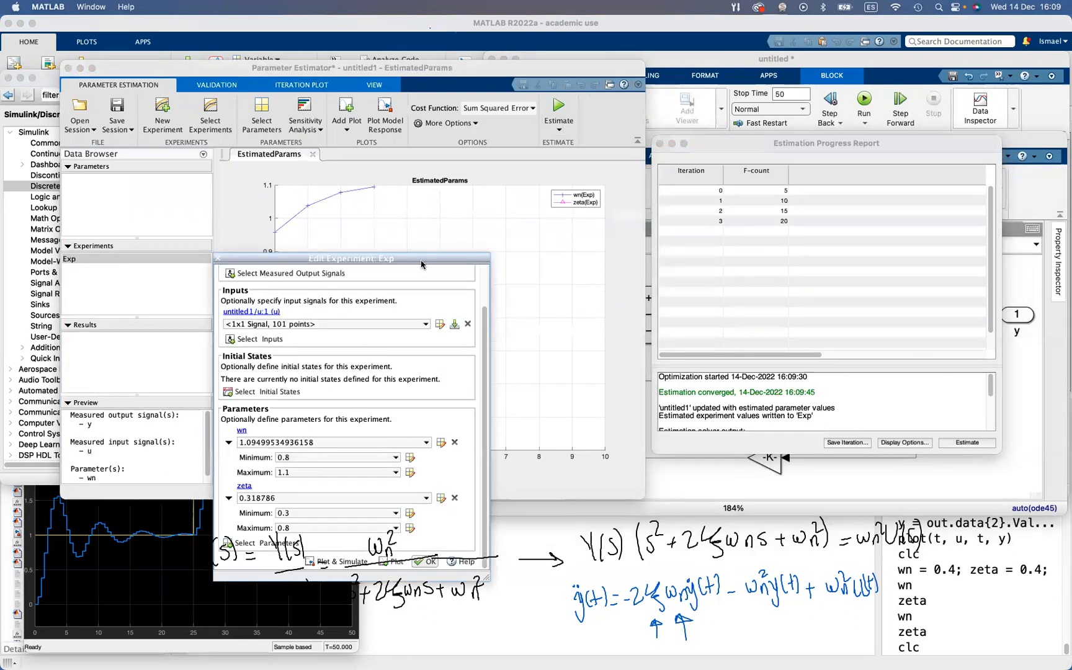
{"action": "left_click_drag", "start_coordinate": [421, 263], "coordinate": [287, 143]}
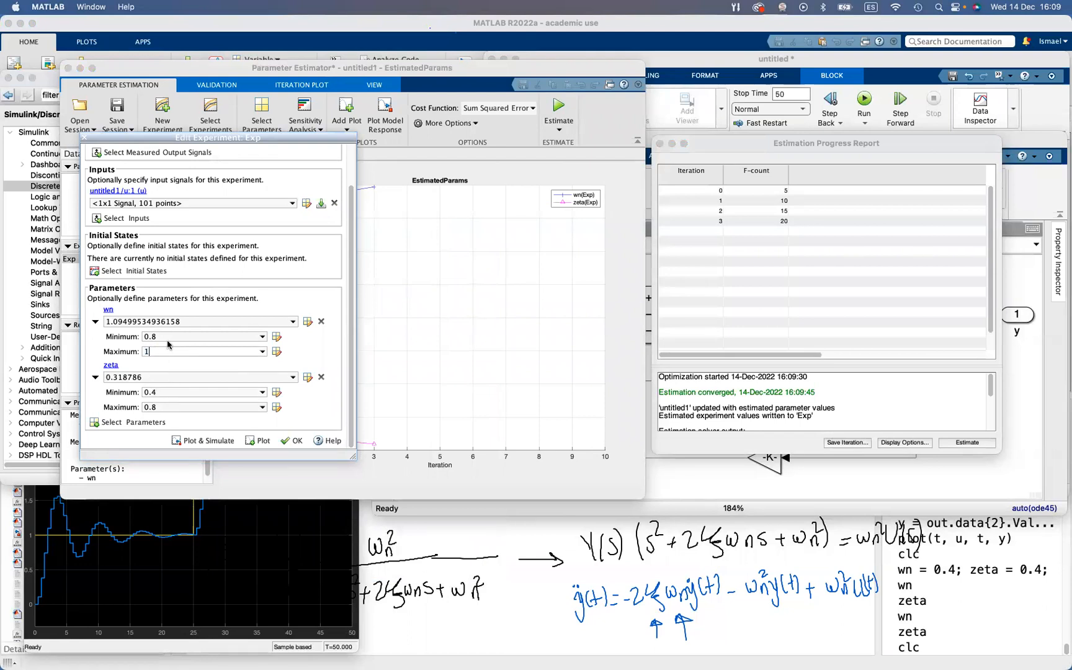
{"action": "left_click", "coordinate": [291, 440]}
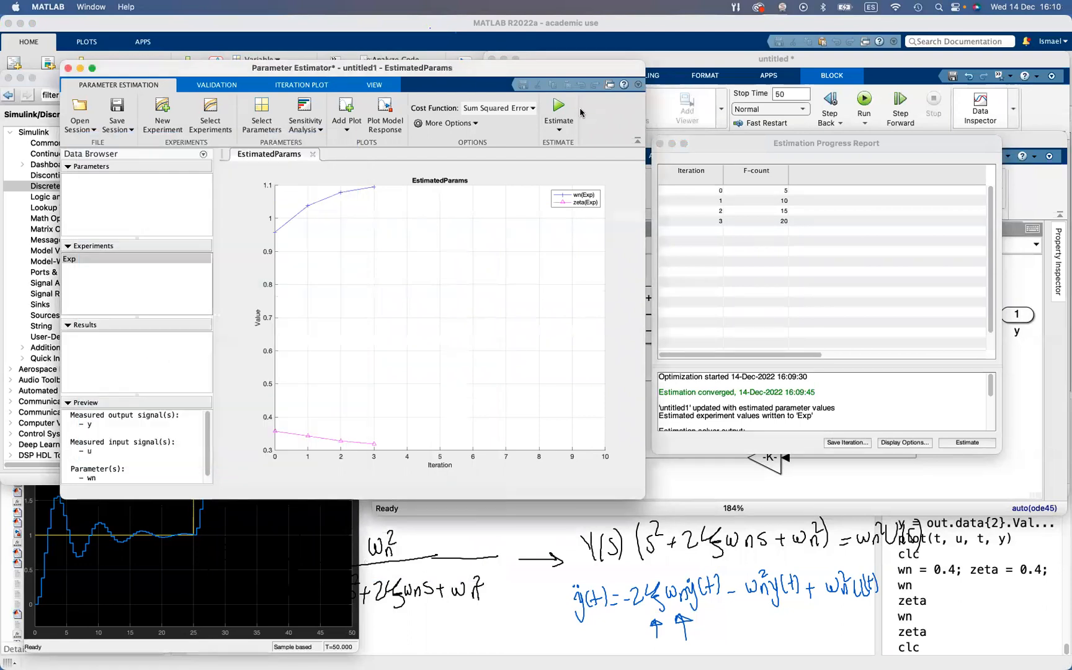
{"action": "left_click", "coordinate": [559, 107]}
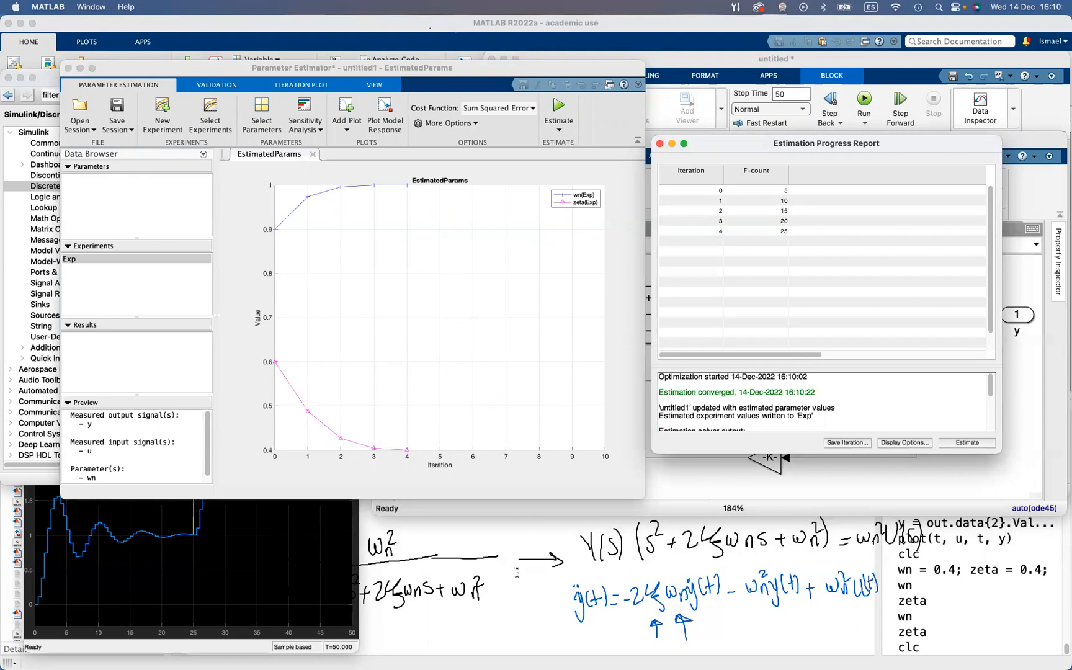
Display the estimated value of wn in the MATLAB Command Window
{"action": "left_click", "coordinate": [505, 592]}
{"action": "type", "text": "wn"}
{"action": "key", "text": "Return"}
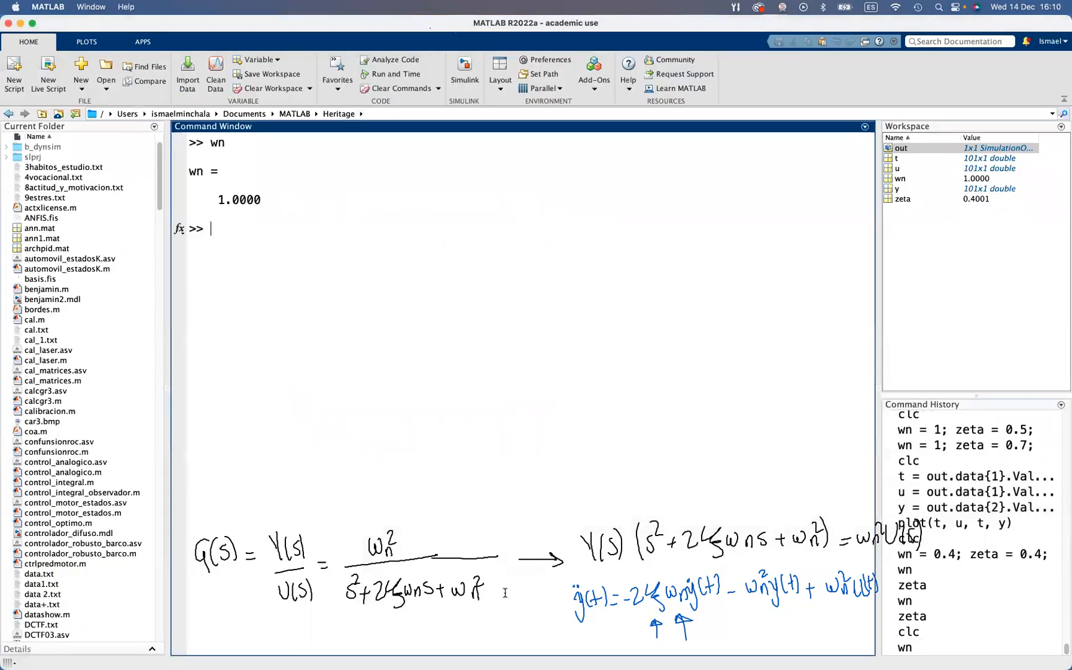
{"action": "double_click", "coordinate": [252, 193]}
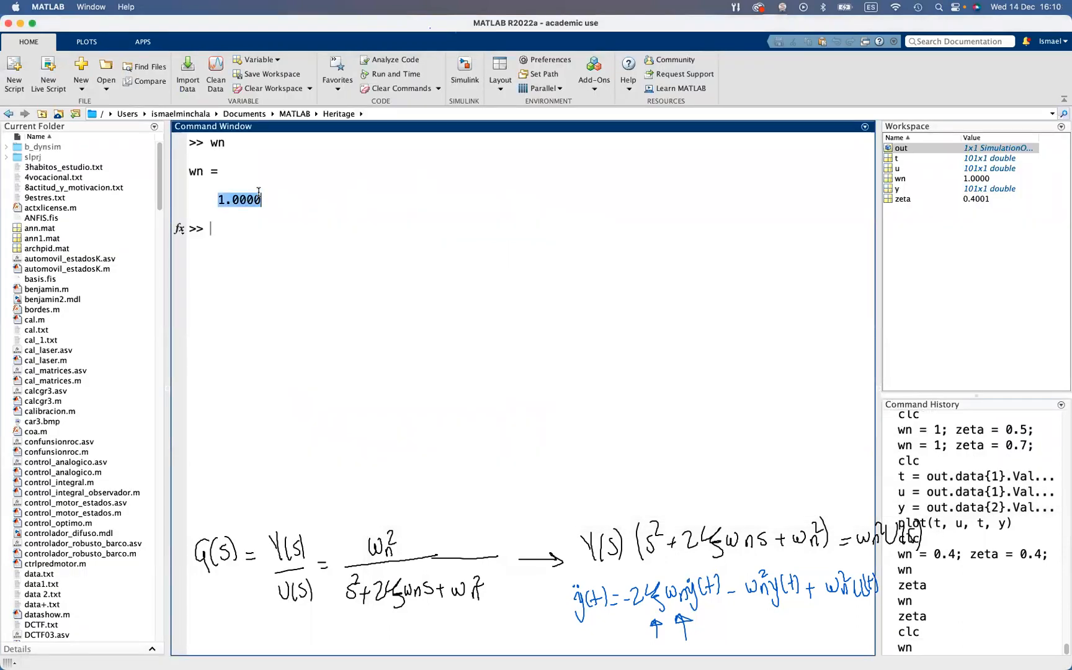
{"action": "left_click", "coordinate": [260, 213]}
Bring the transfer function model and its Scope window forward and simulate the model with the new estimates
{"action": "key", "text": "ctrl+Up"}
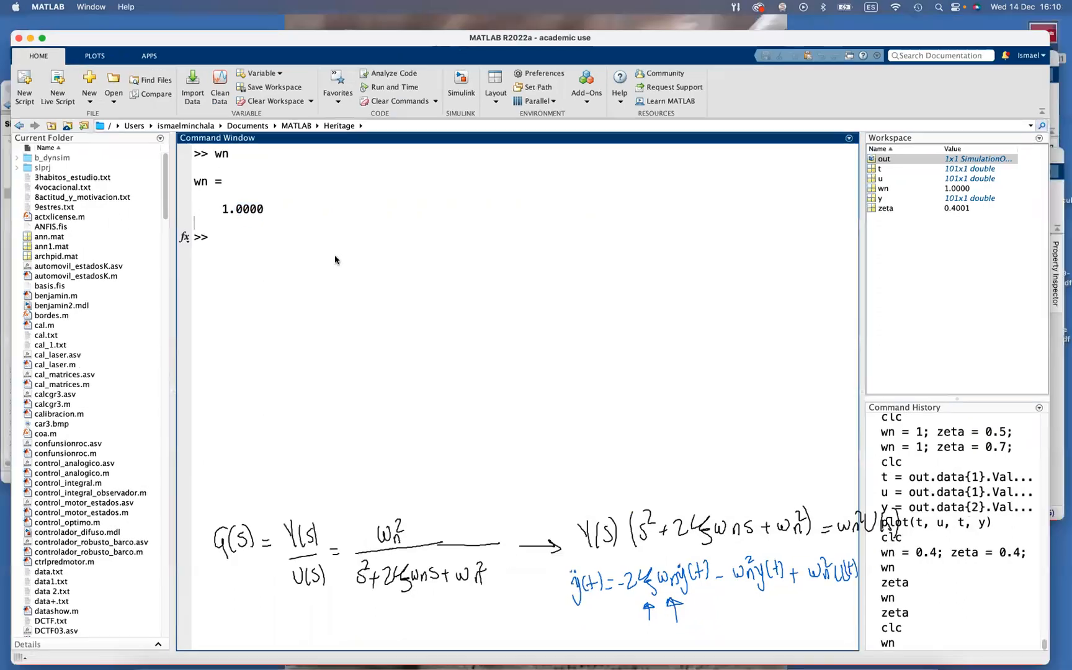
{"action": "key", "text": "ctrl+Up"}
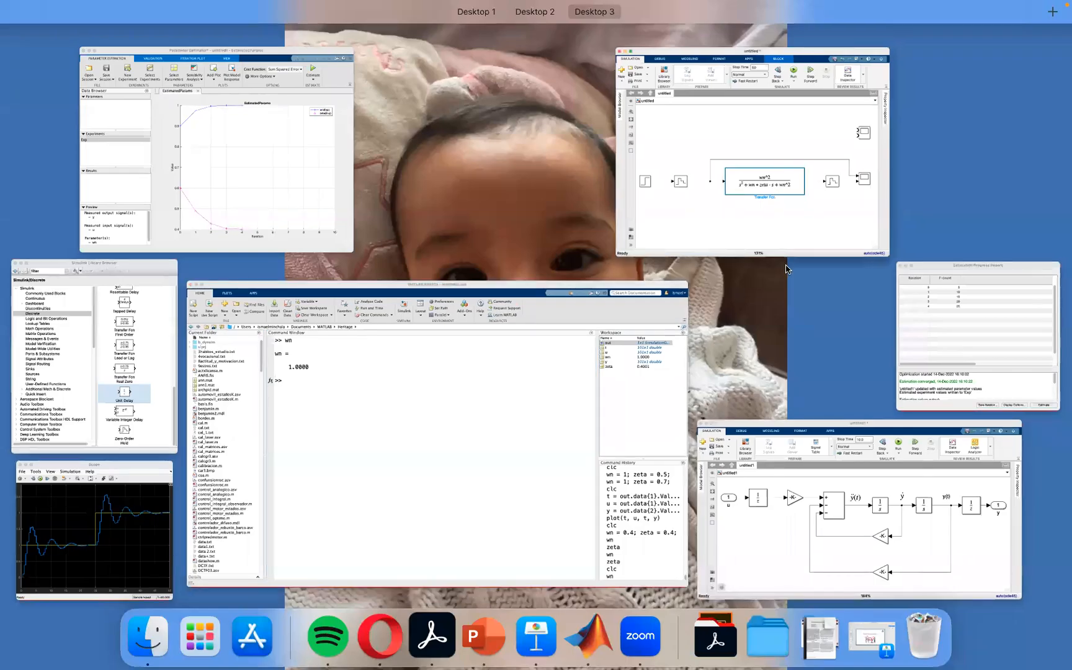
{"action": "left_click", "coordinate": [774, 197]}
{"action": "left_click", "coordinate": [115, 532]}
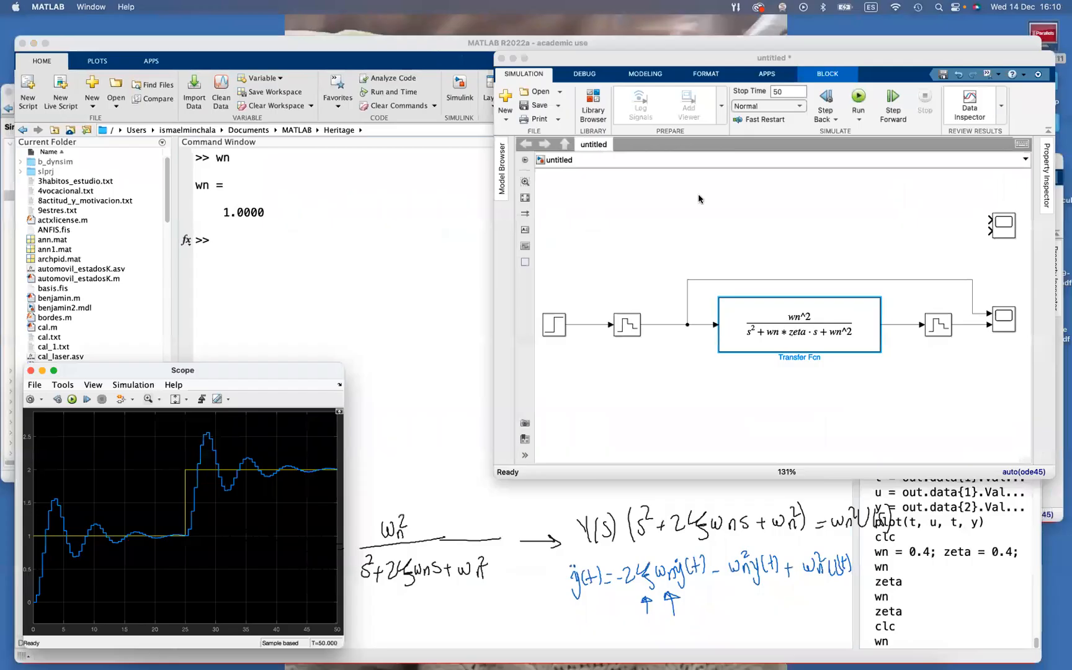
{"action": "left_click", "coordinate": [862, 105]}
{"action": "key", "text": "ctrl+Up"}
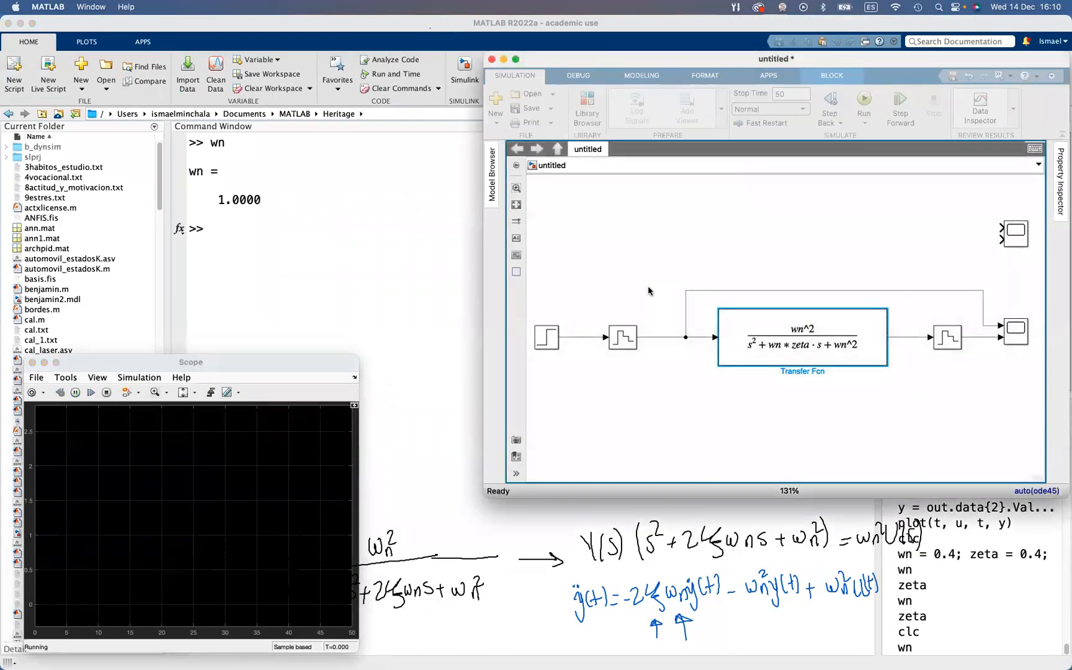
{"action": "key", "text": "ctrl+Up"}
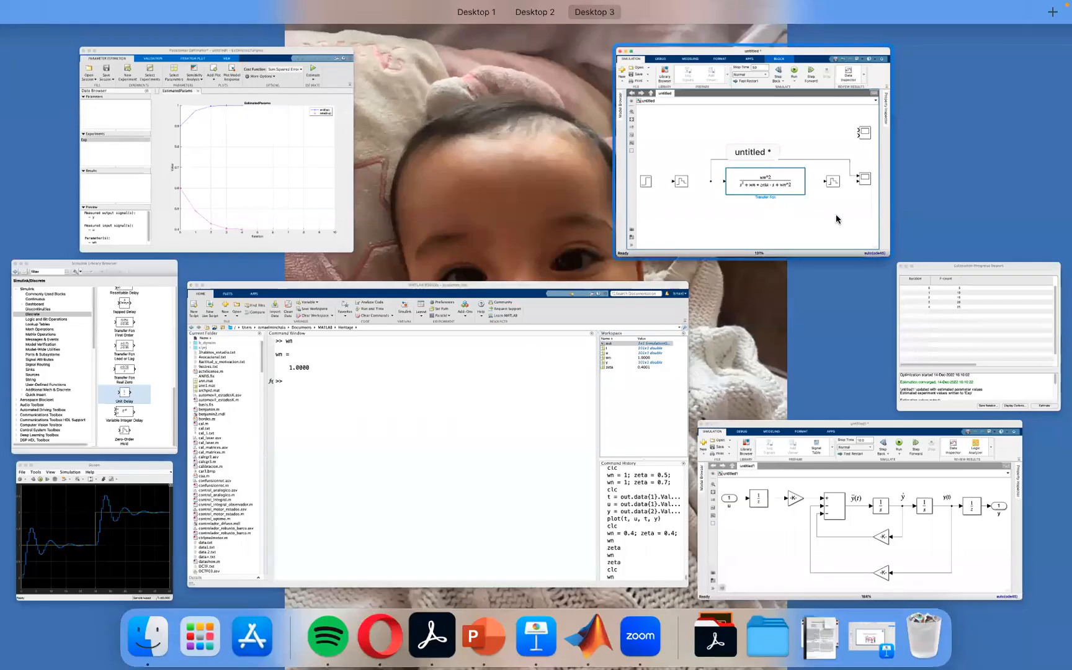
{"action": "left_click", "coordinate": [835, 215]}
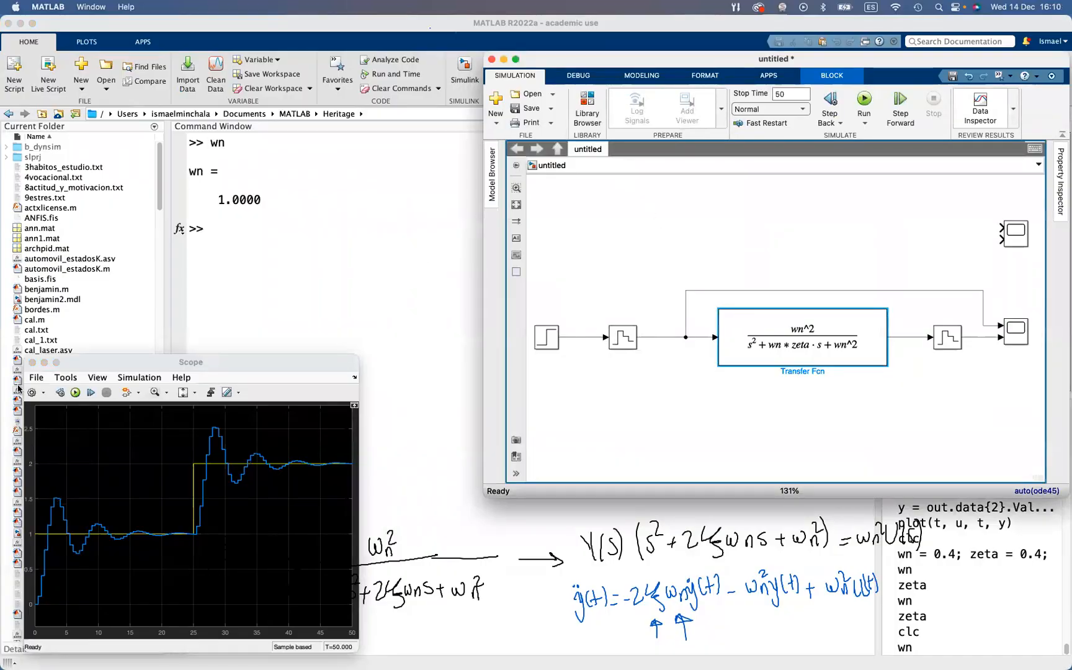
Close the Scope window and move the transfer function model window so that the Workspace is uncovered
{"action": "left_click", "coordinate": [32, 361]}
{"action": "left_click", "coordinate": [824, 205]}
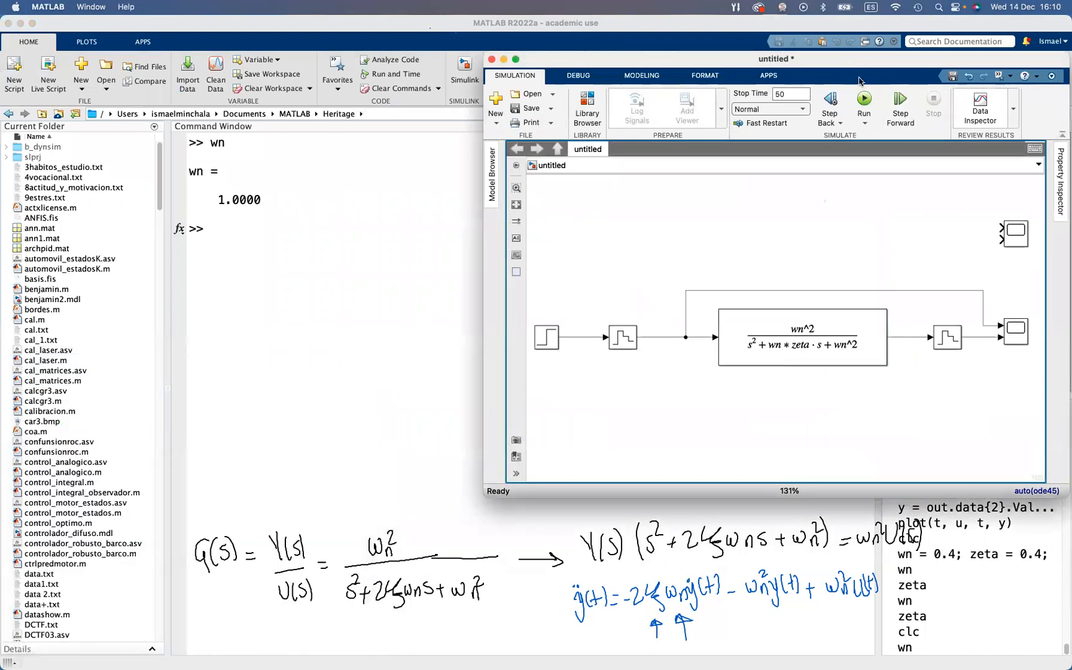
{"action": "left_click_drag", "start_coordinate": [873, 64], "coordinate": [661, 63]}
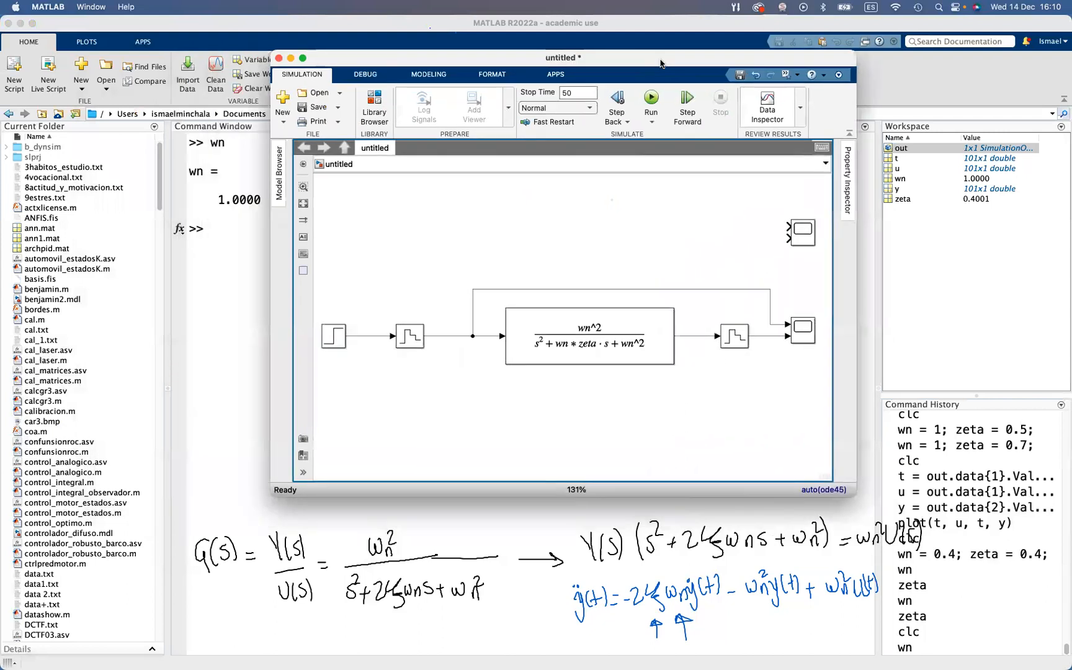